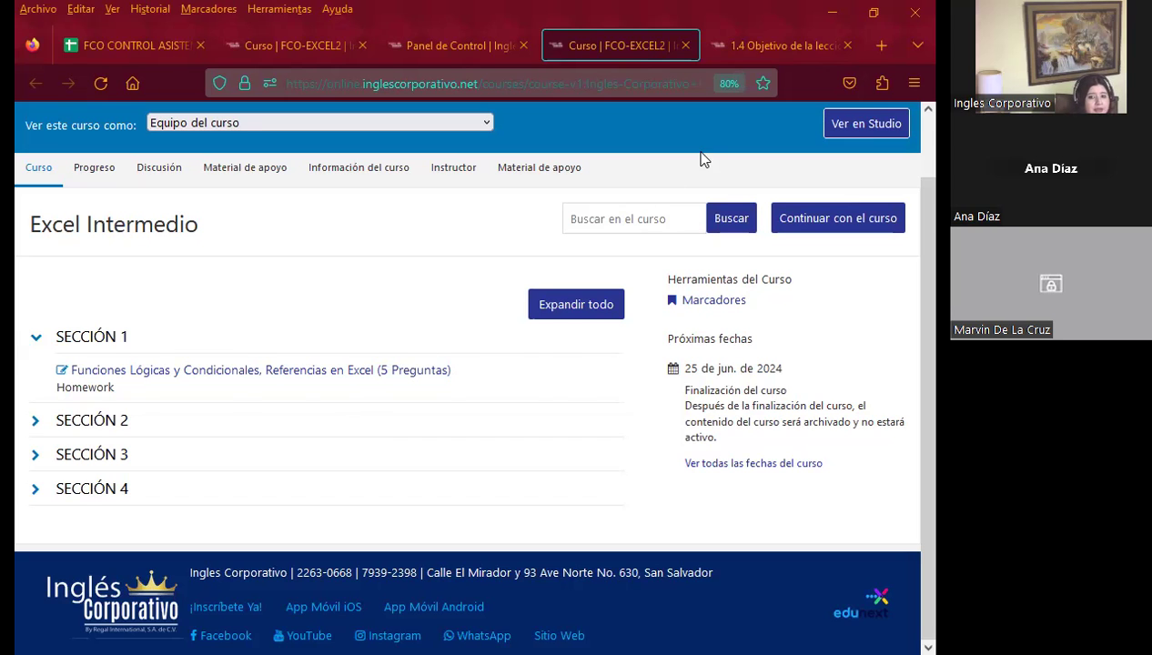
Step: Switch from the course outline to the '1.4 Objetivo de la lección' page on Sumar.si and Contar.si
left_click(751, 43)
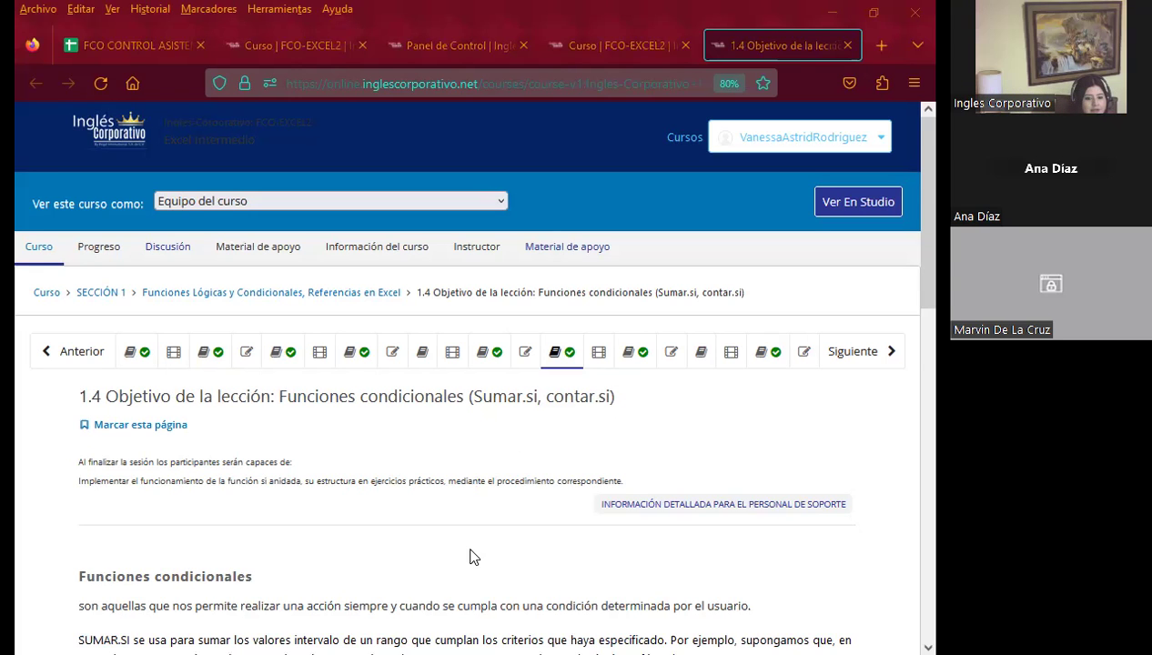
Step: Bring up the PRESENTACIÓN_4_EXCEL INTERMEDIO slideshow on its welcome slide, 1 of 14
key("alt+Tab")
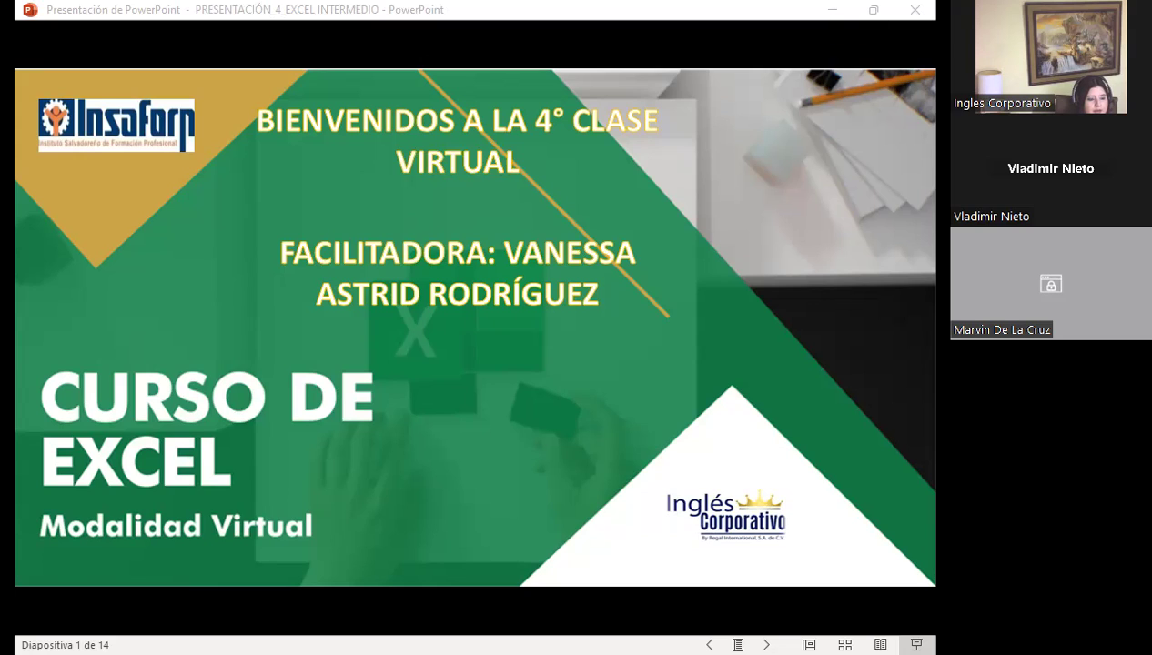
Step: Step past the agenda and general objective slides to slide 5, 'Función Sumar. Si'
left_click(576, 457)
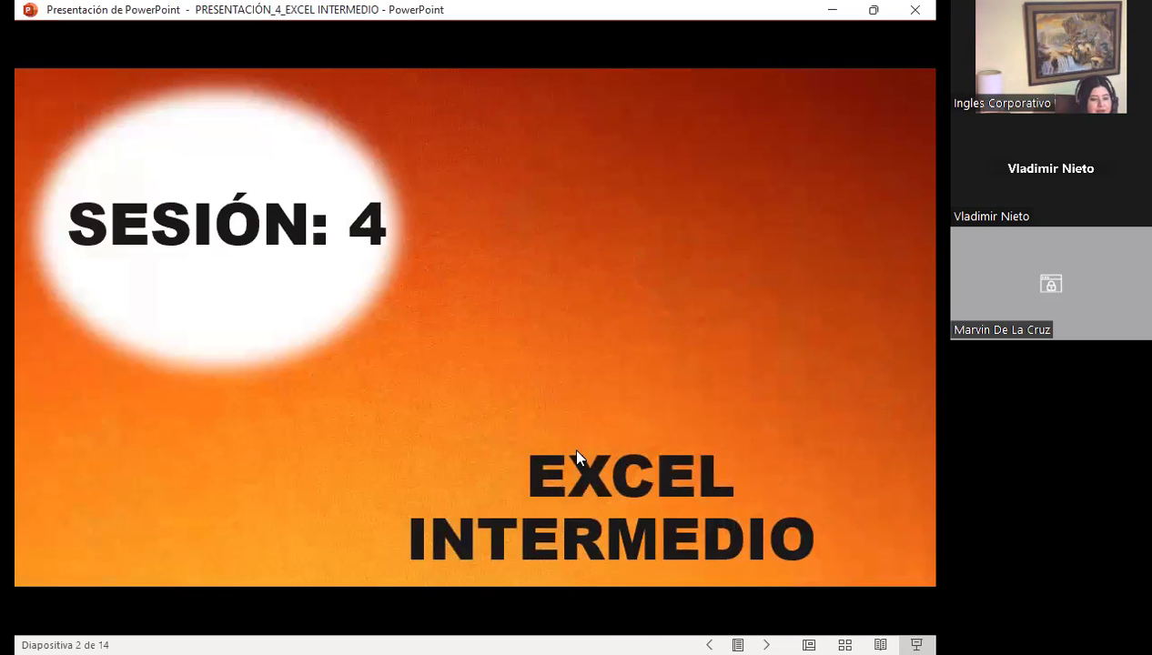
left_click(577, 452)
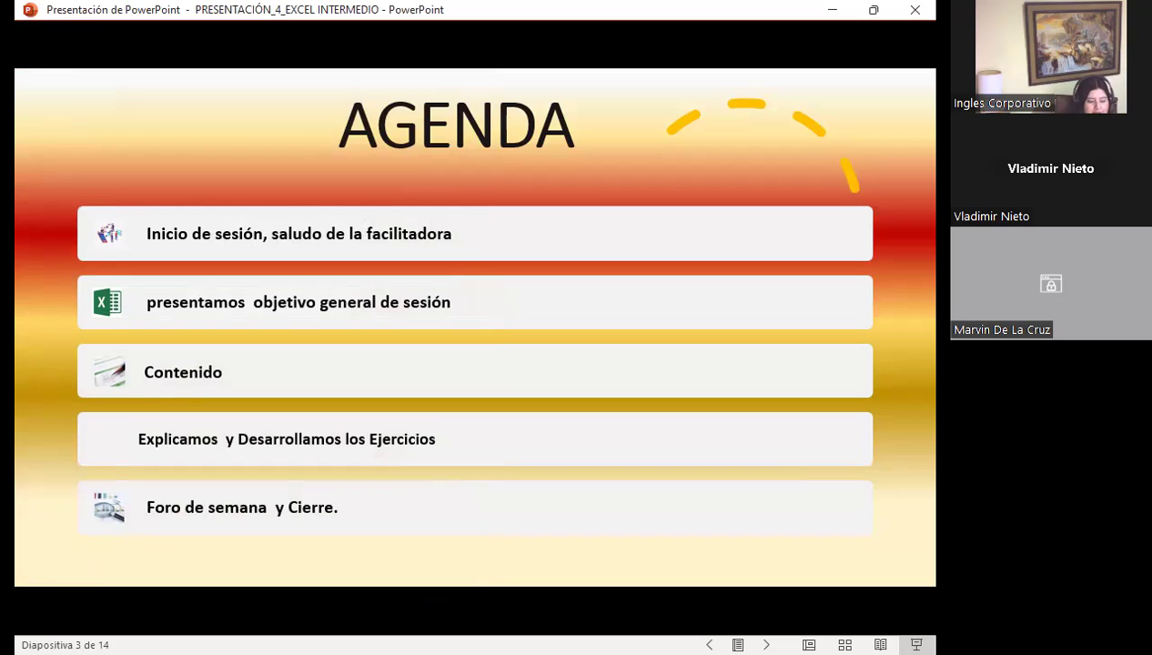
key("Right")
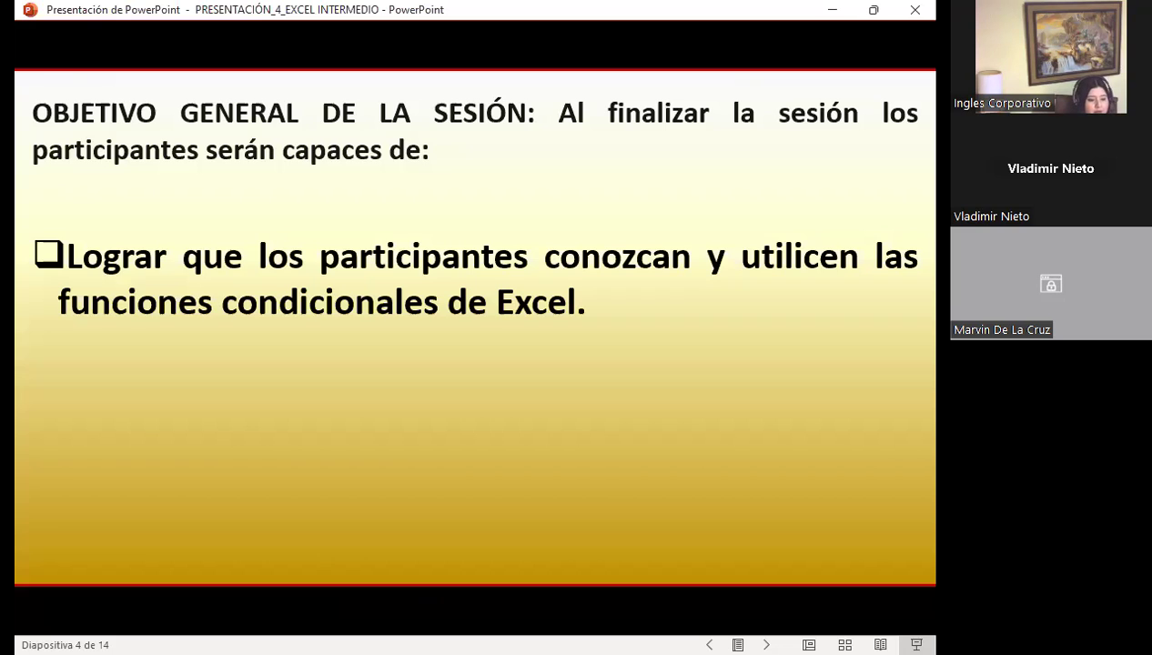
key("Left")
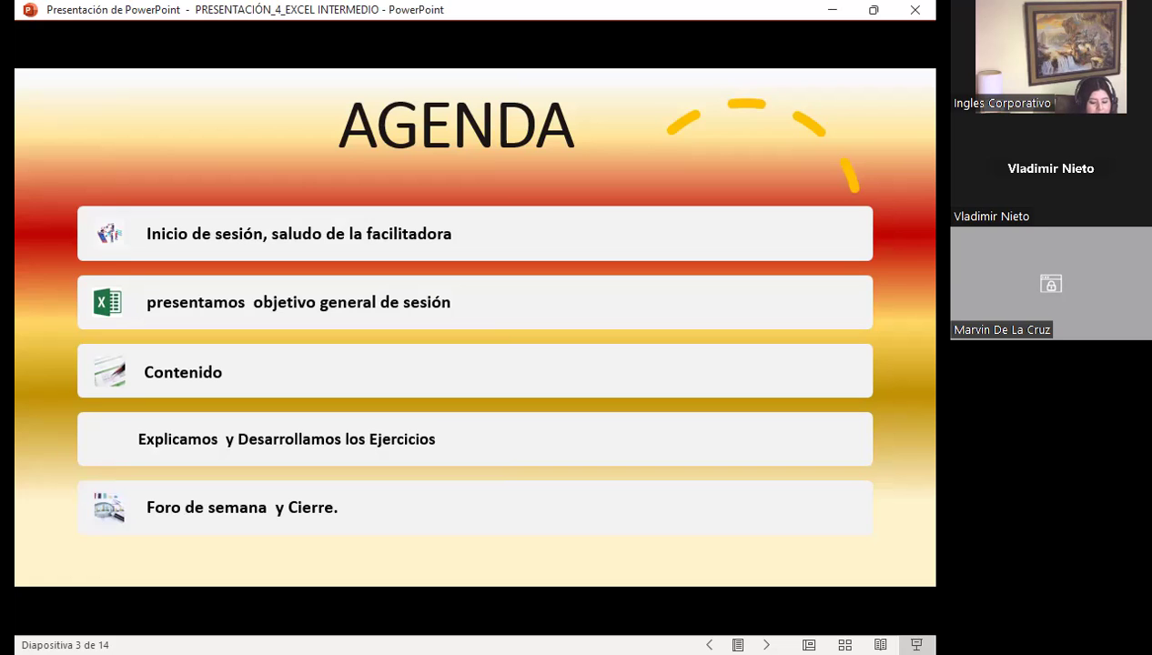
key("Right")
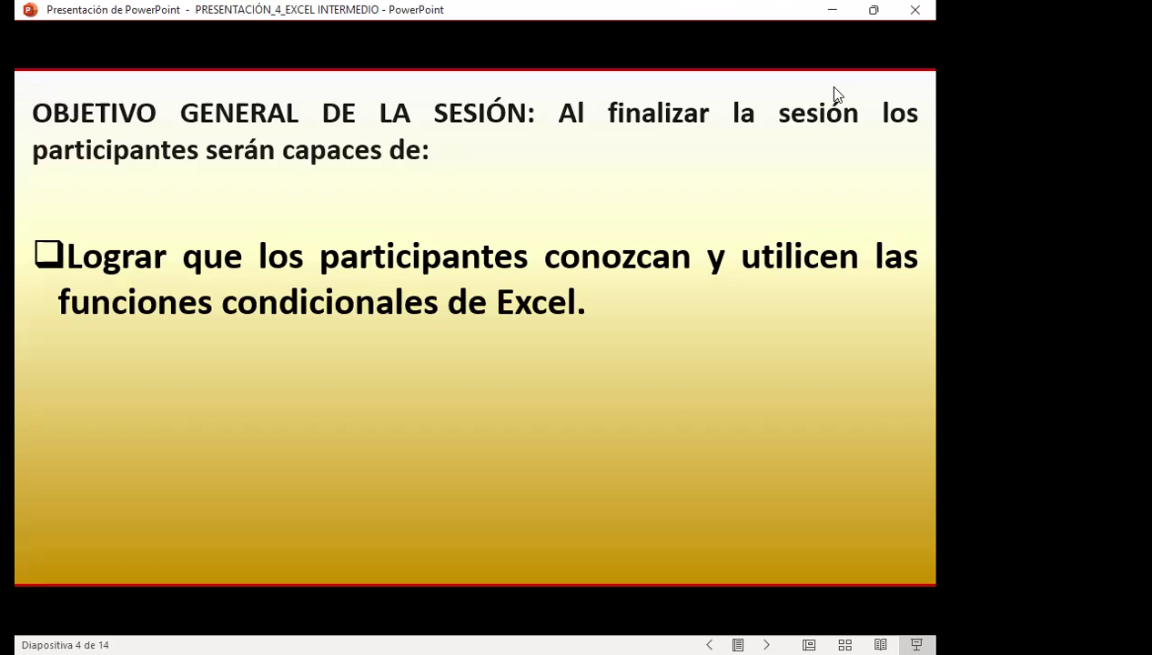
left_click(837, 95)
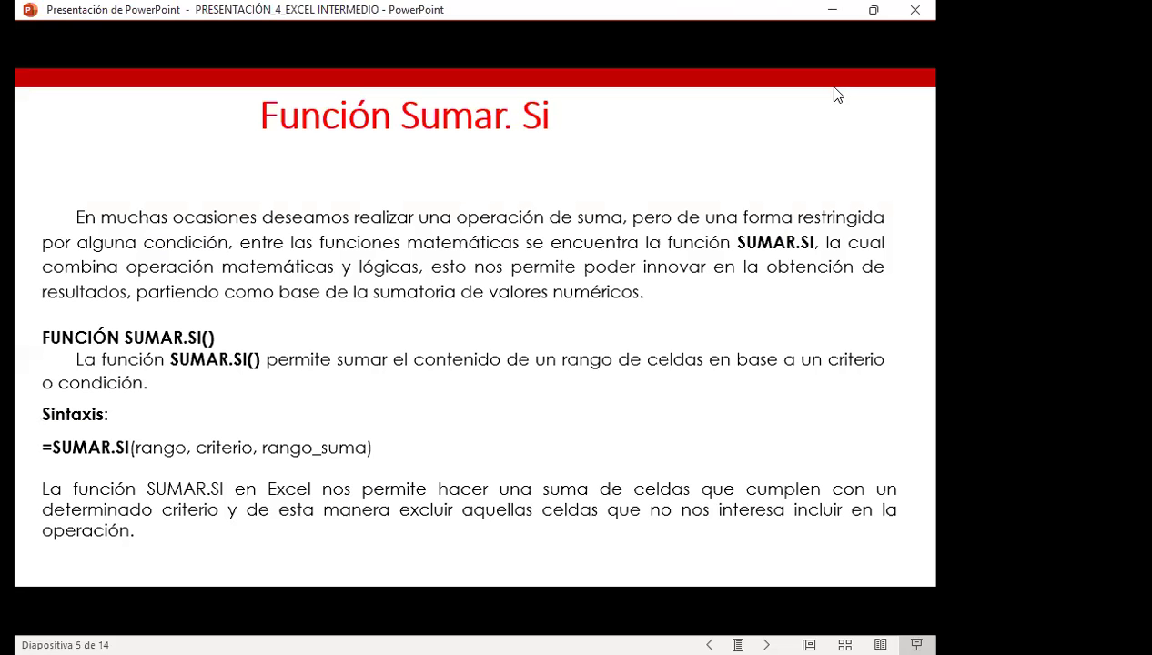
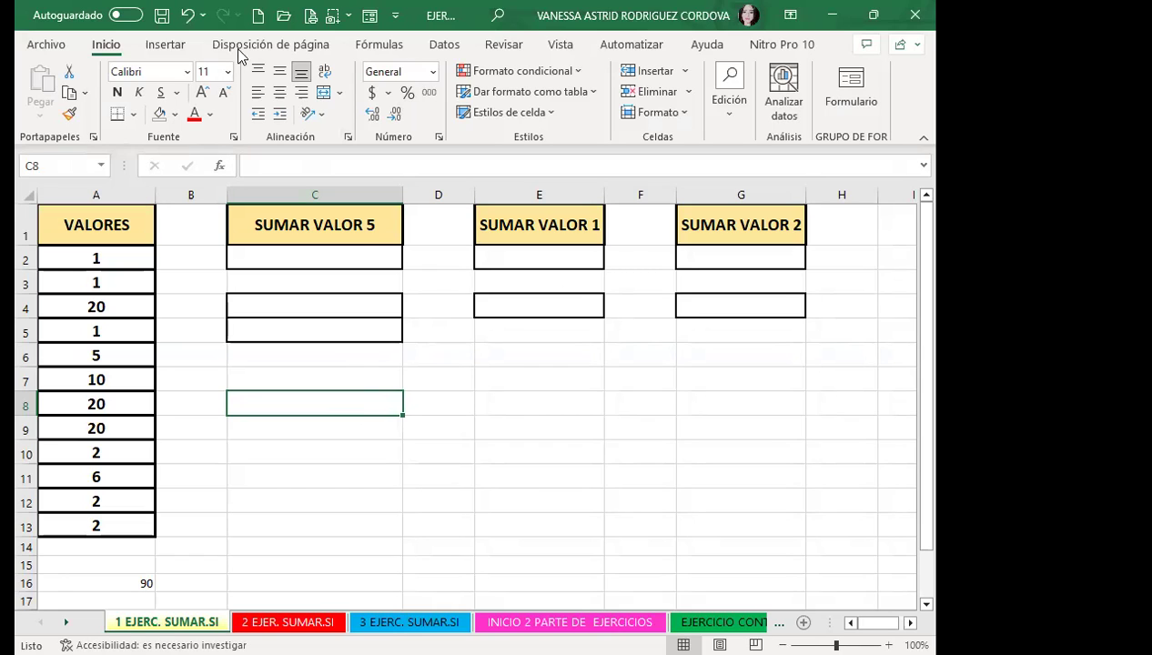
Step: Select the VALORES numbers A2:A13 to check their total
left_click(328, 256)
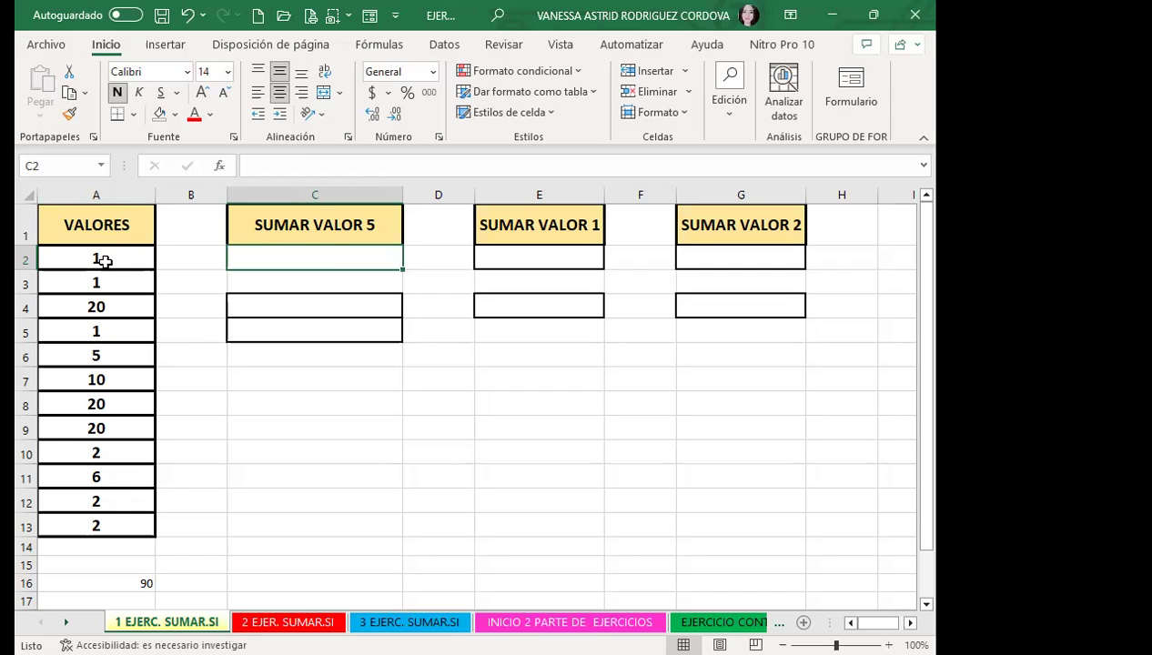
left_click_drag(117, 264, 128, 522)
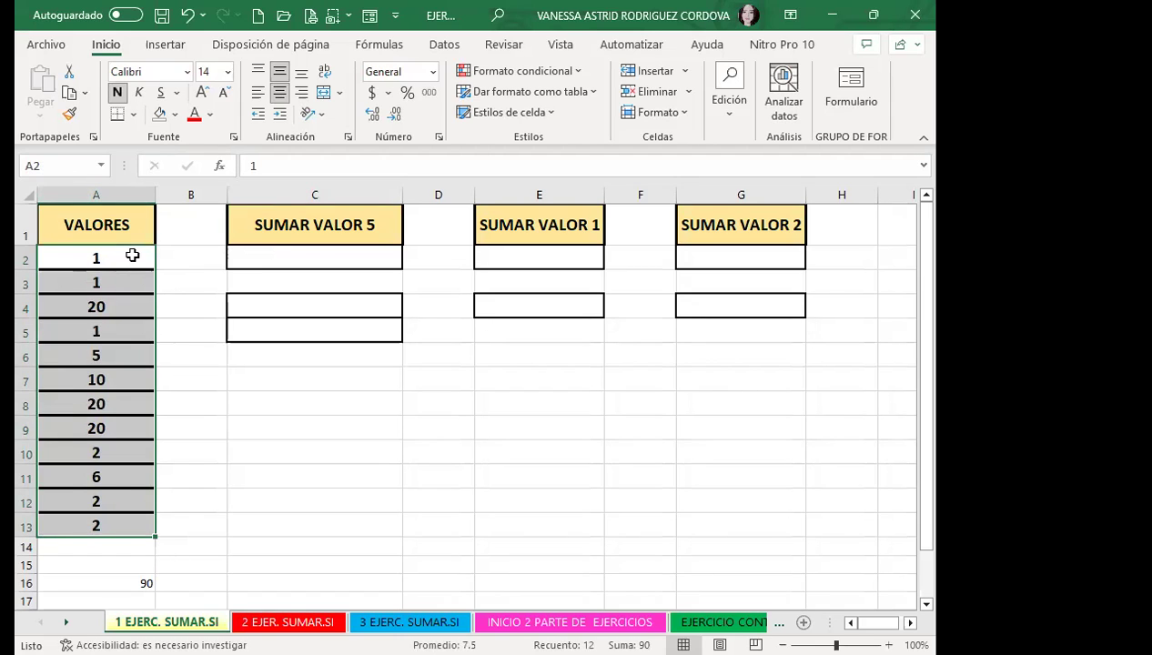
left_click(127, 261)
left_click_drag(126, 261, 135, 537)
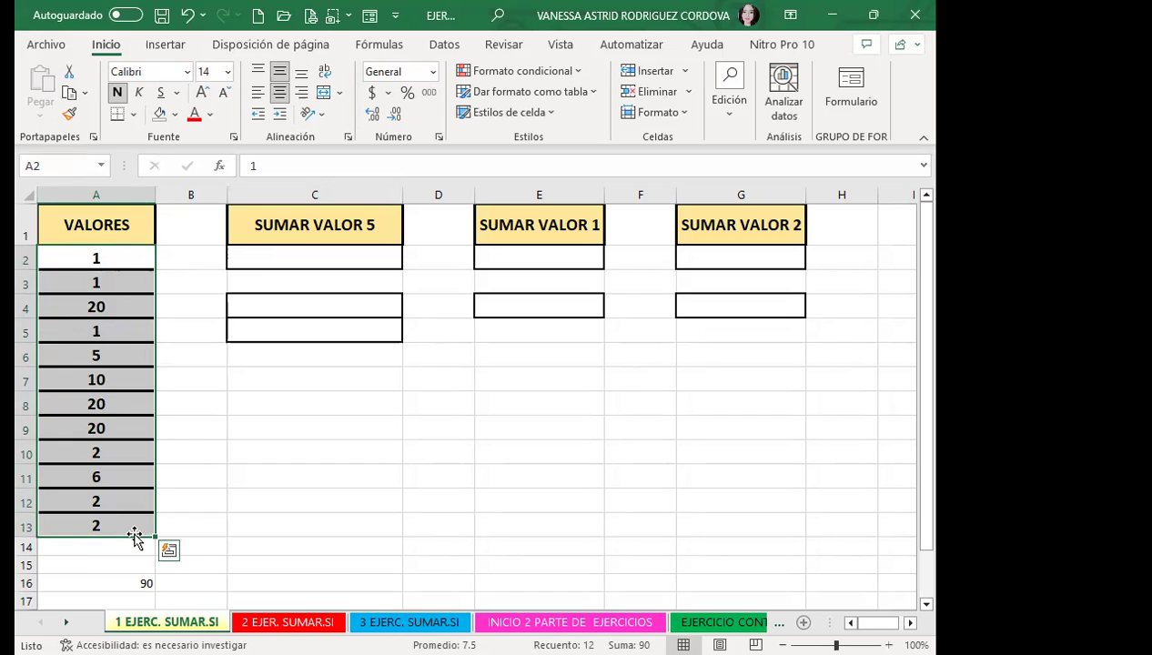
left_click(91, 404)
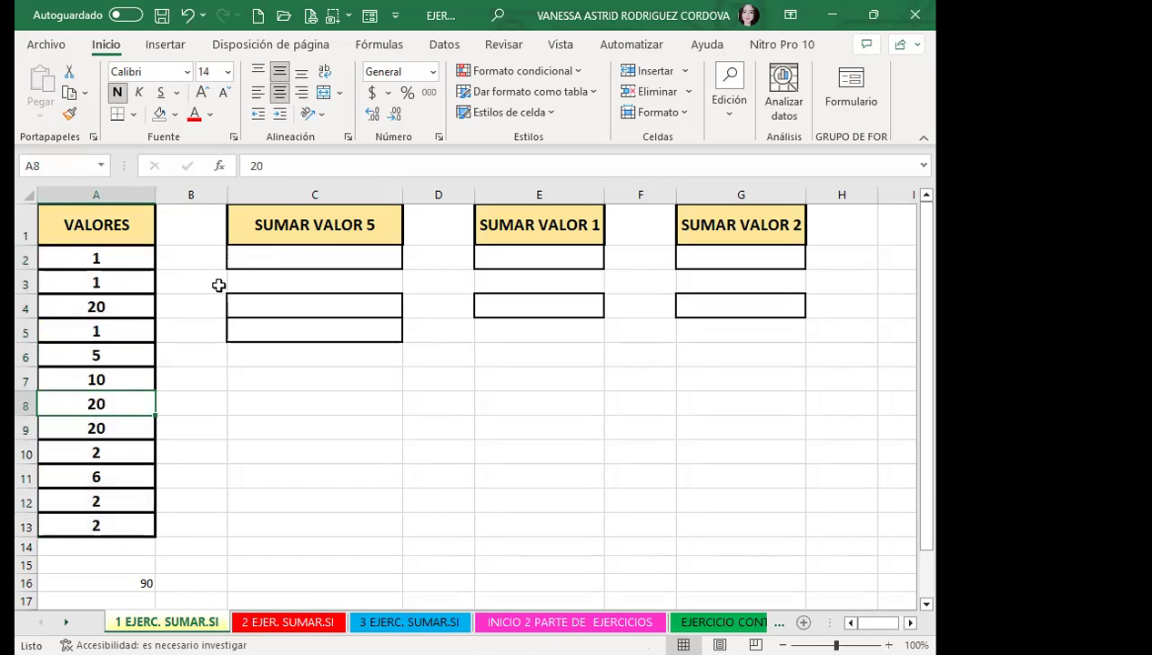
Step: Enter =SUMAR.SI(A2:A13;5) in C2 to sum the values equal to 5
left_click(282, 262)
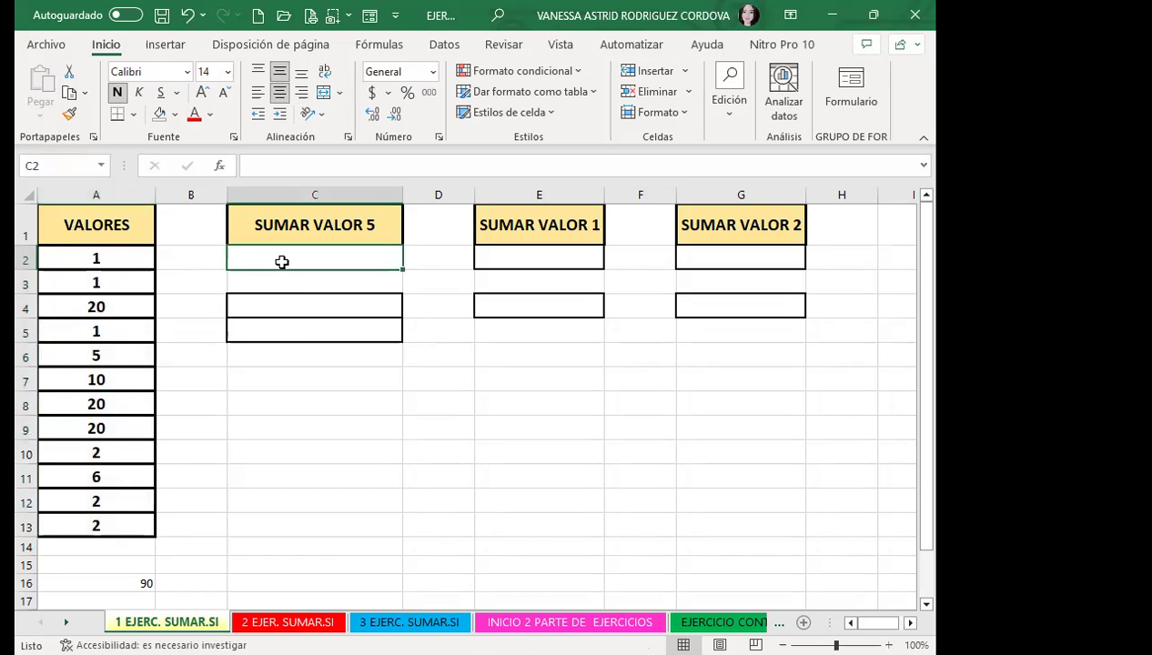
type("=S")
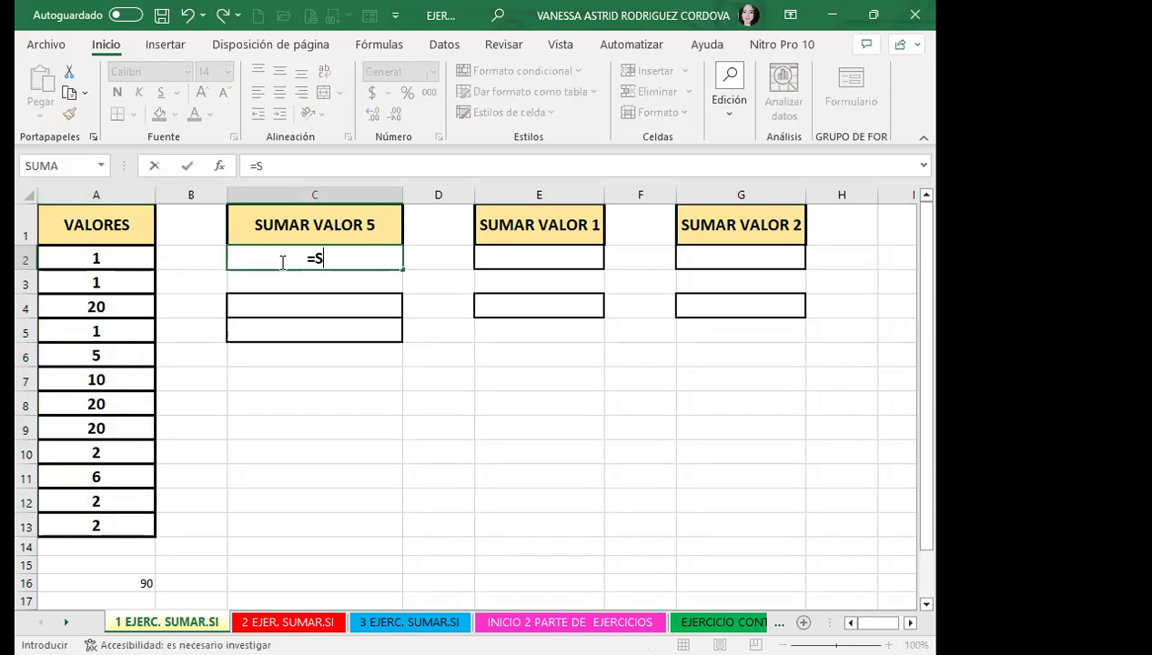
type("UMAR")
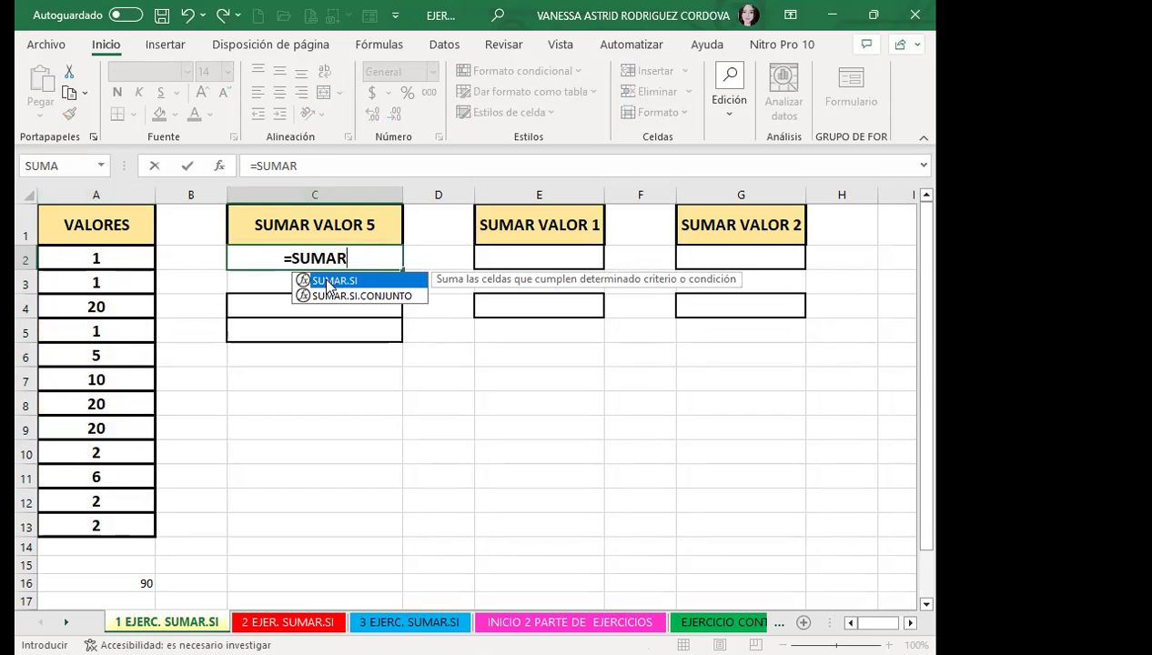
key("Tab")
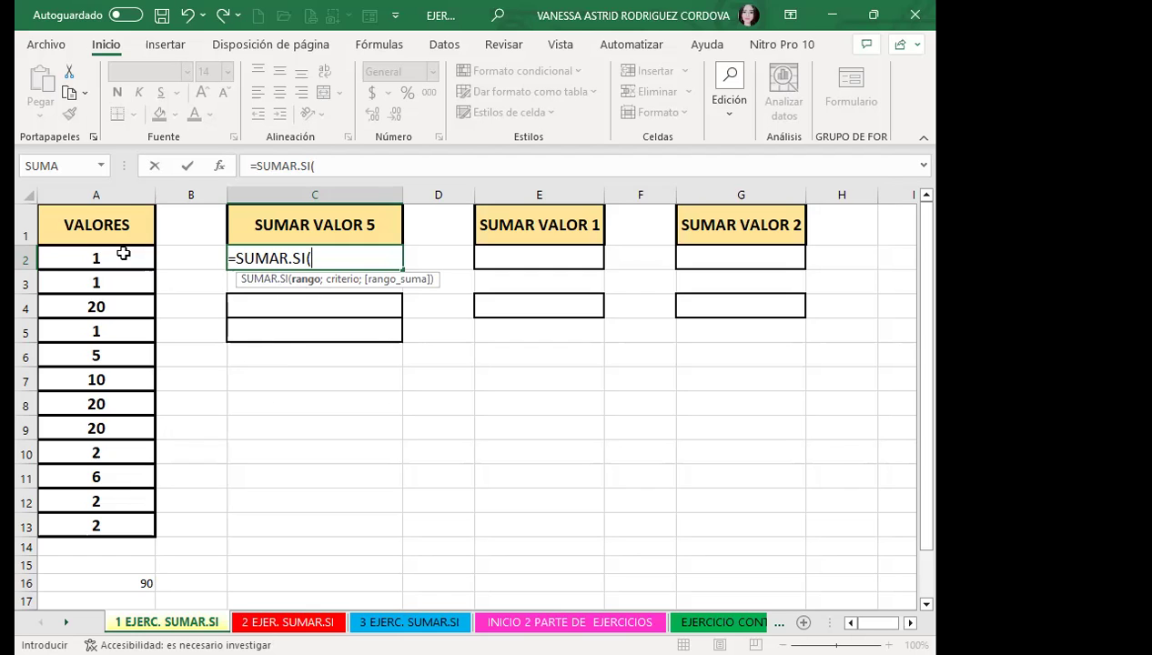
left_click(121, 264)
left_click_drag(121, 268, 121, 301)
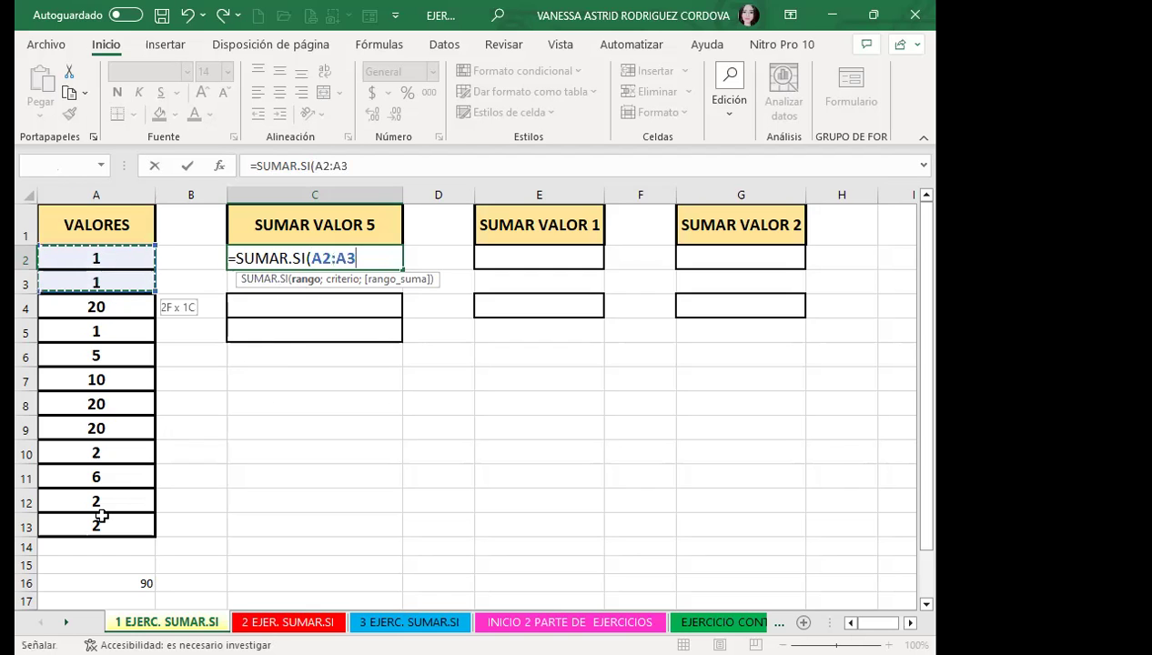
left_click_drag(116, 423, 97, 525)
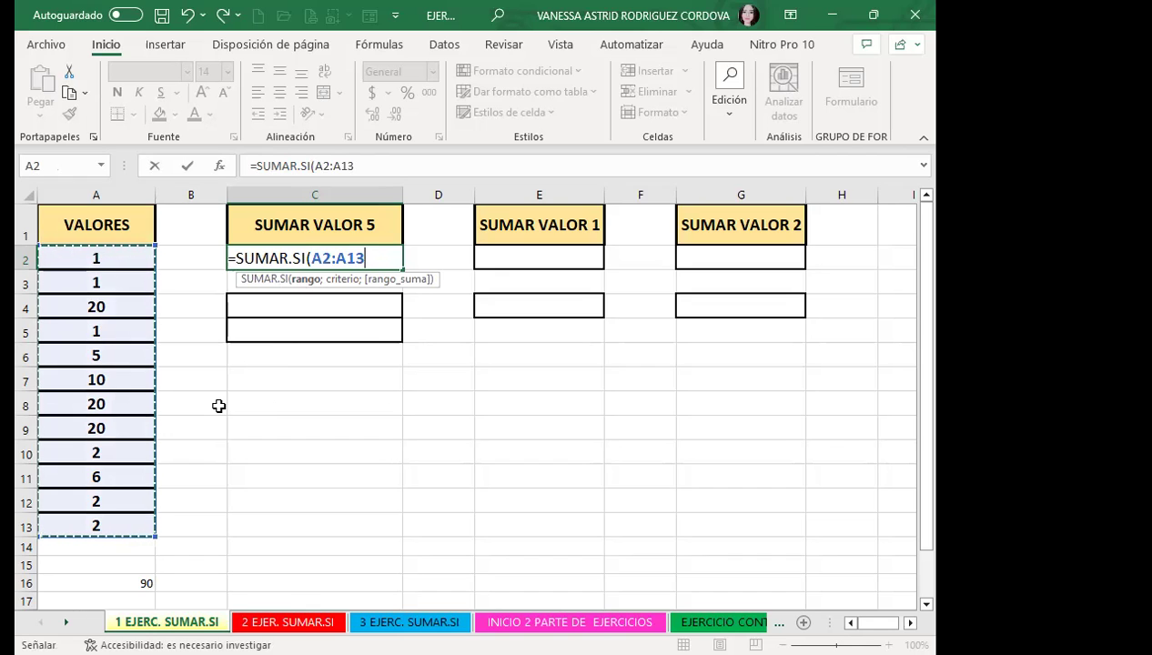
type(";")
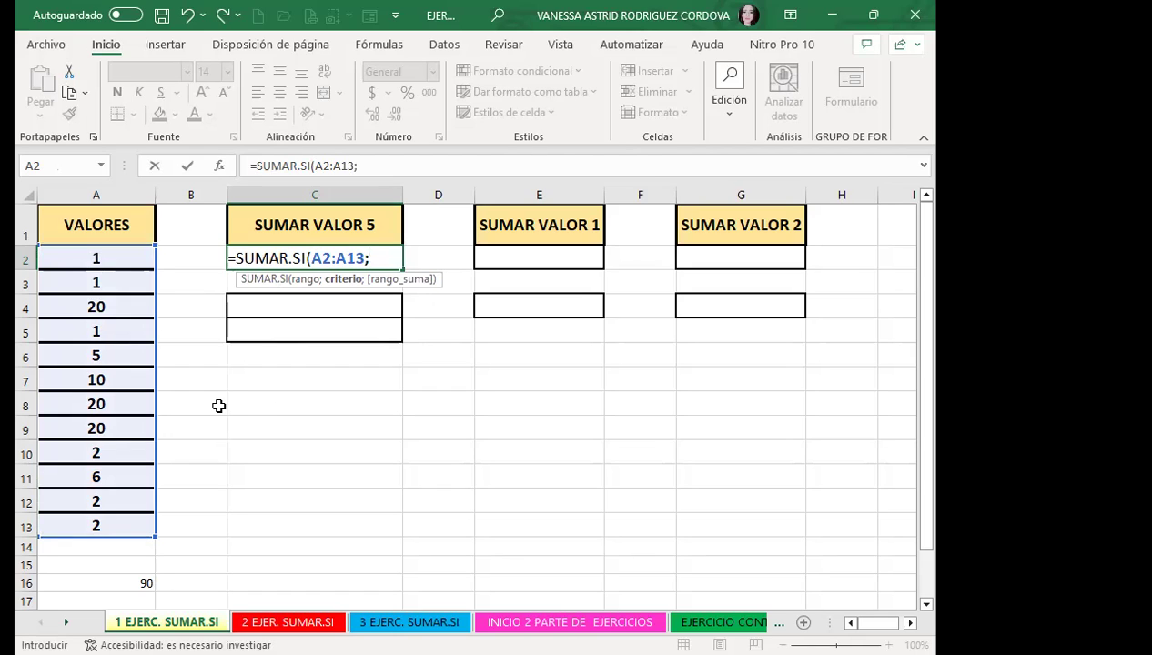
type("5")
type(")")
key("Return")
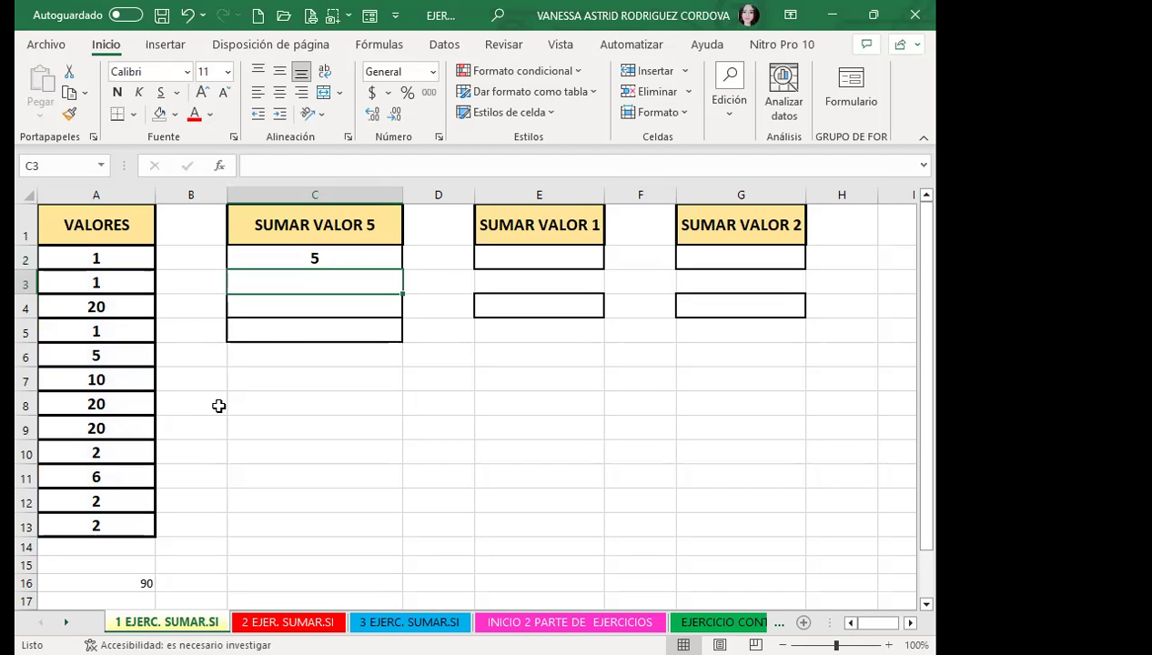
left_click(282, 258)
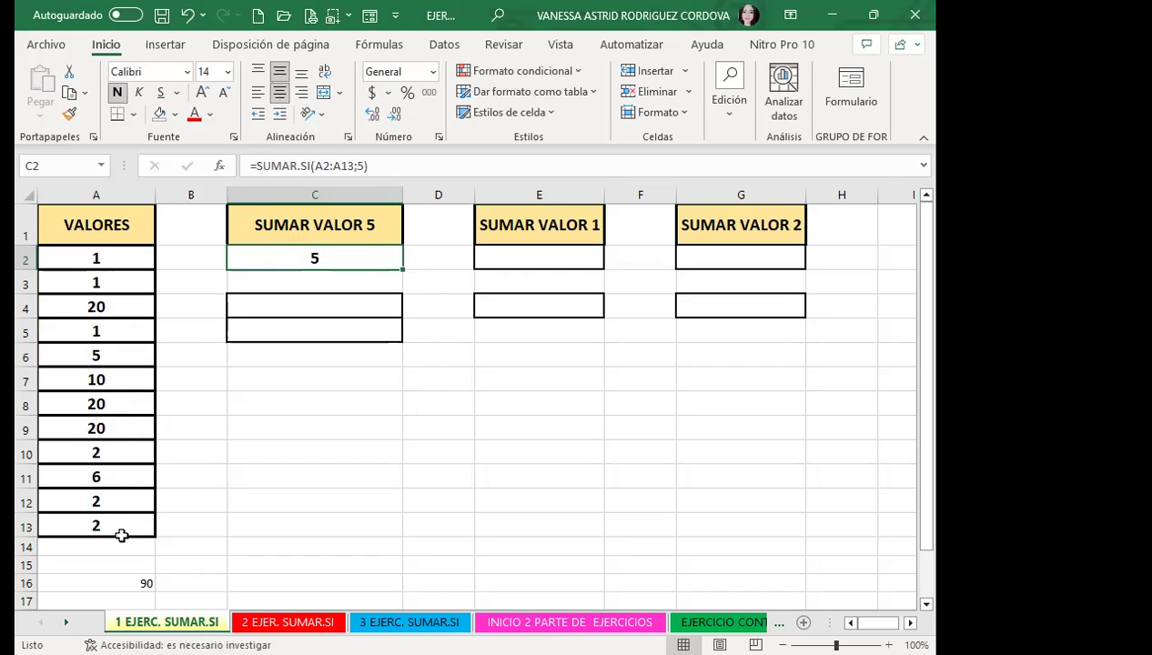
left_click(102, 356)
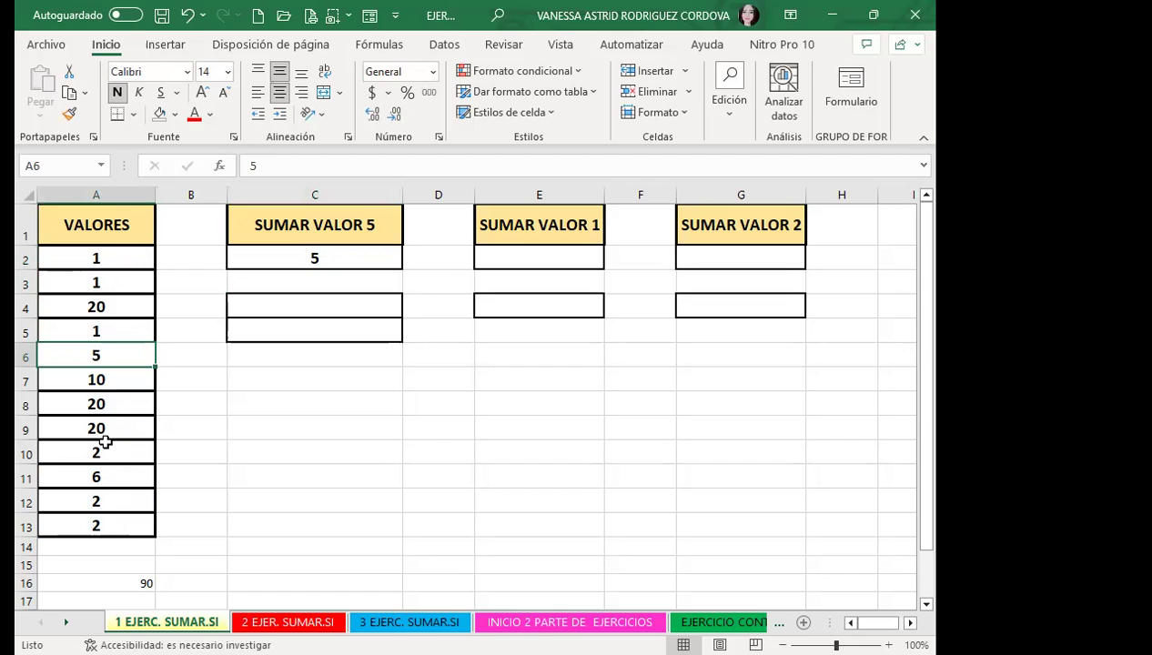
left_click(109, 279)
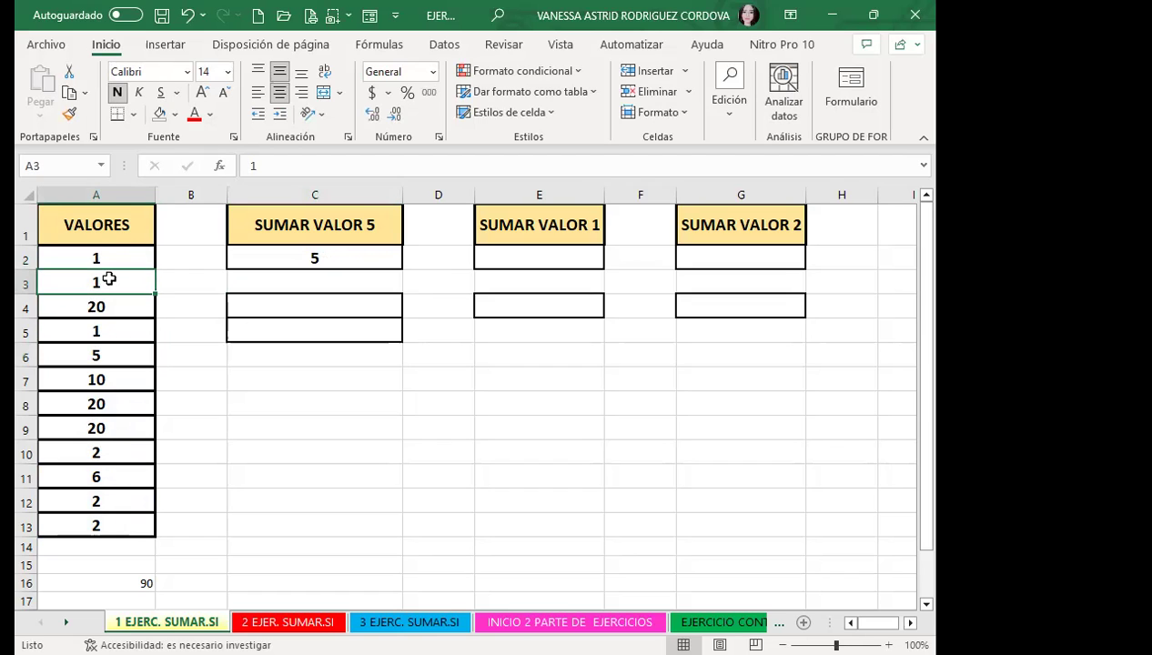
type("5")
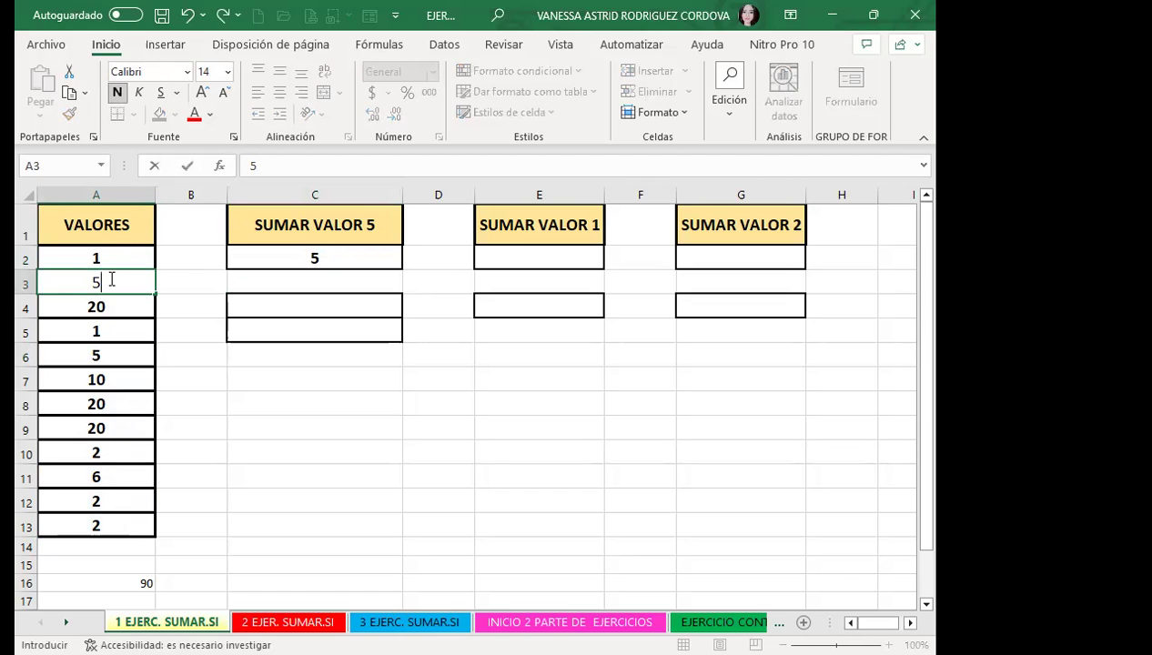
key("Return")
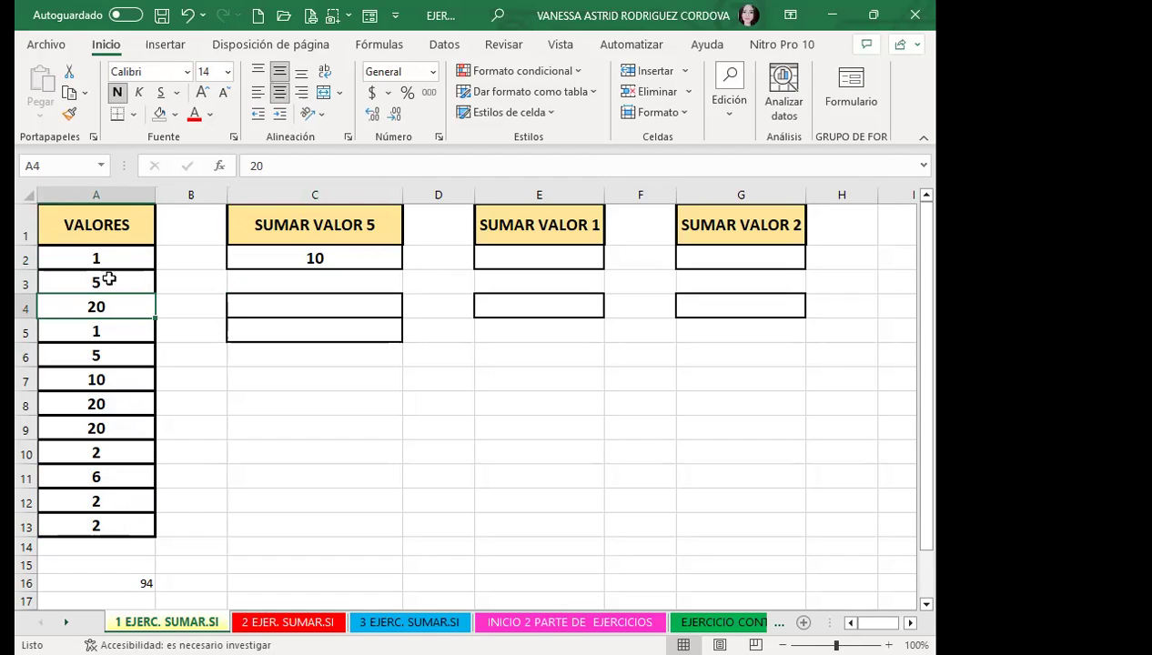
key("ctrl+z")
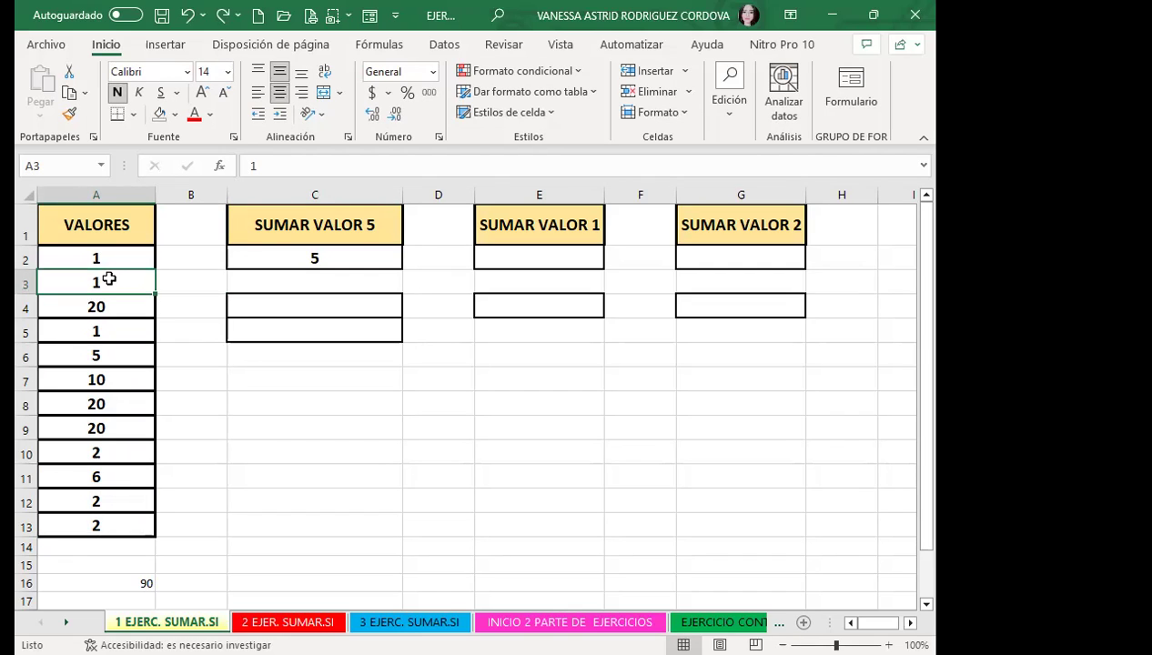
Step: Enter =SUMAR.SI(A2:A13;1) in E2 to sum the values equal to 1
left_click(496, 256)
type("=")
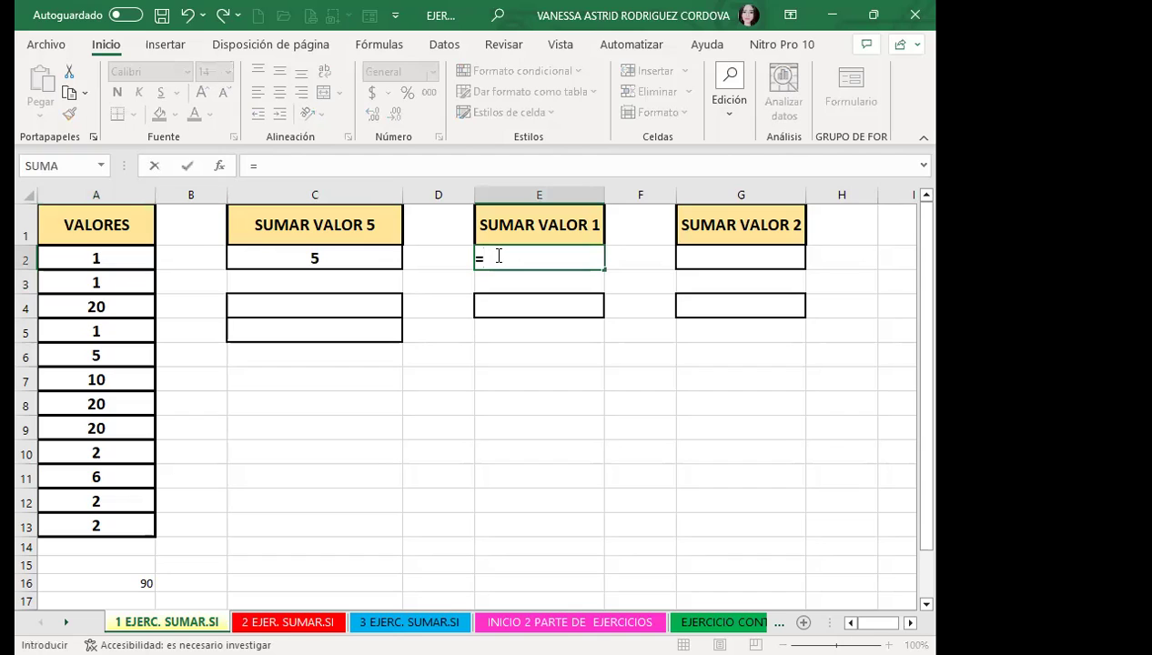
type("SUMAR")
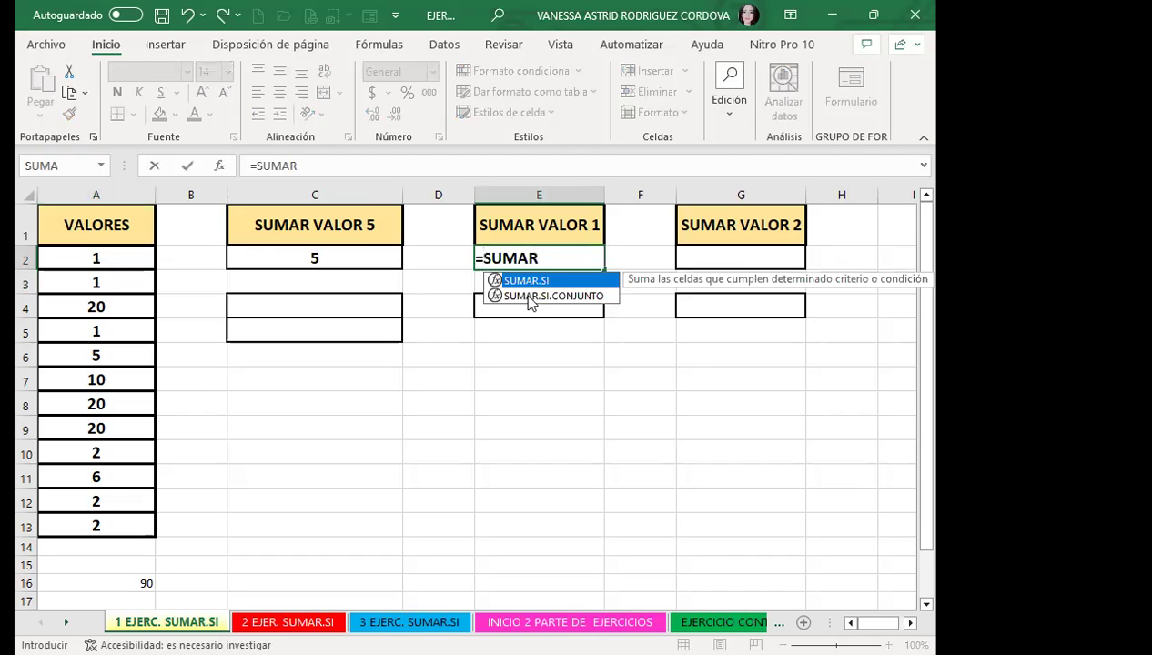
key("Tab")
left_click(113, 264)
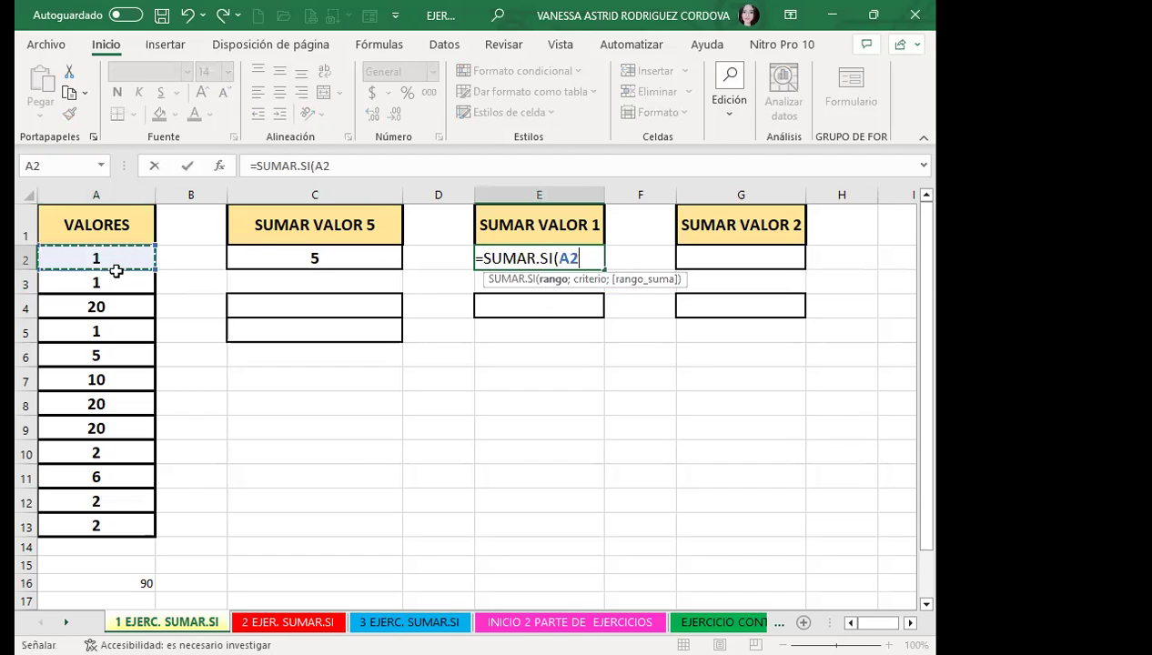
left_click_drag(103, 482, 95, 522)
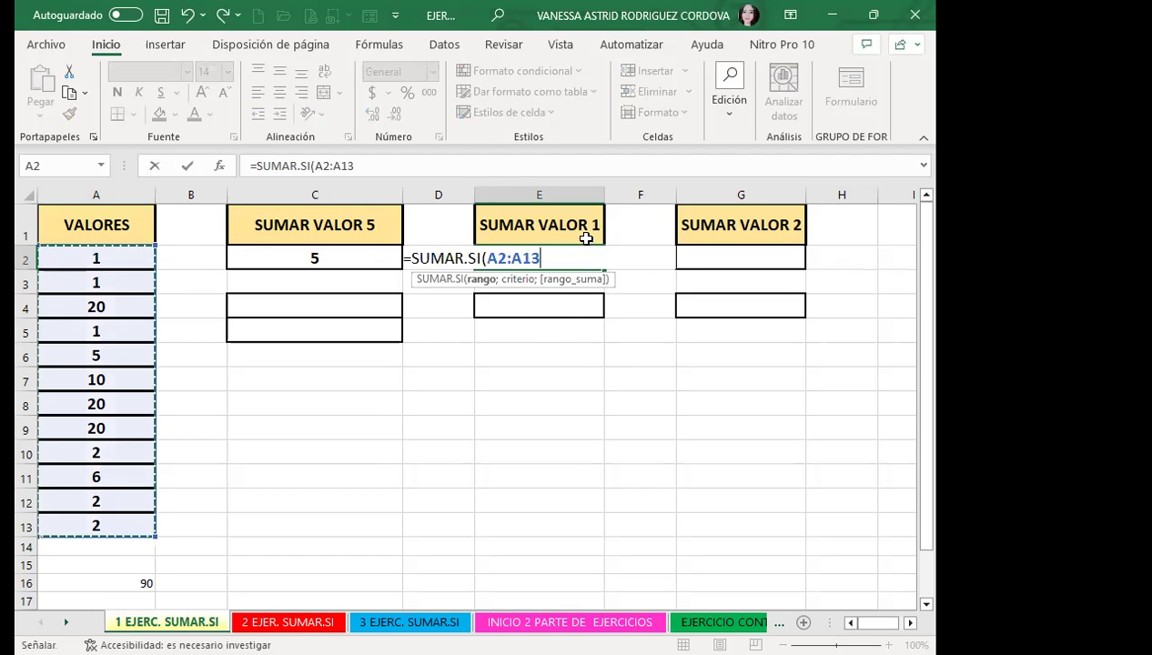
type(";1")
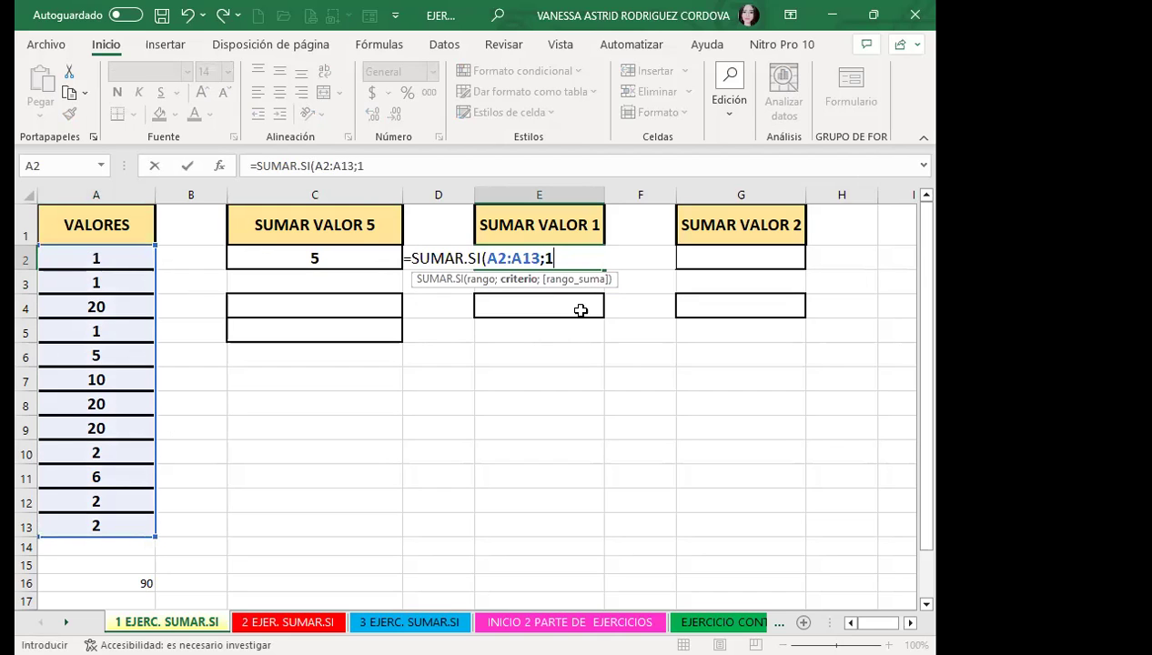
key("Return")
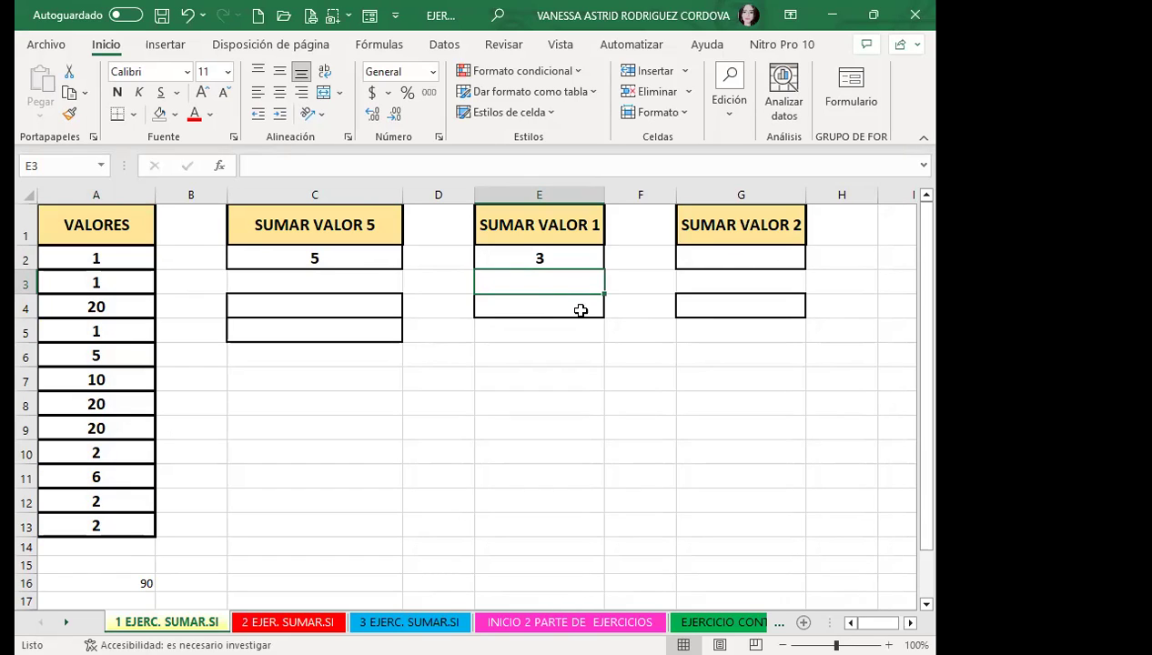
Step: Enter =SUMAR.SI(A2:A13;2) in G2, returning 6, and check the formula
left_click(726, 259)
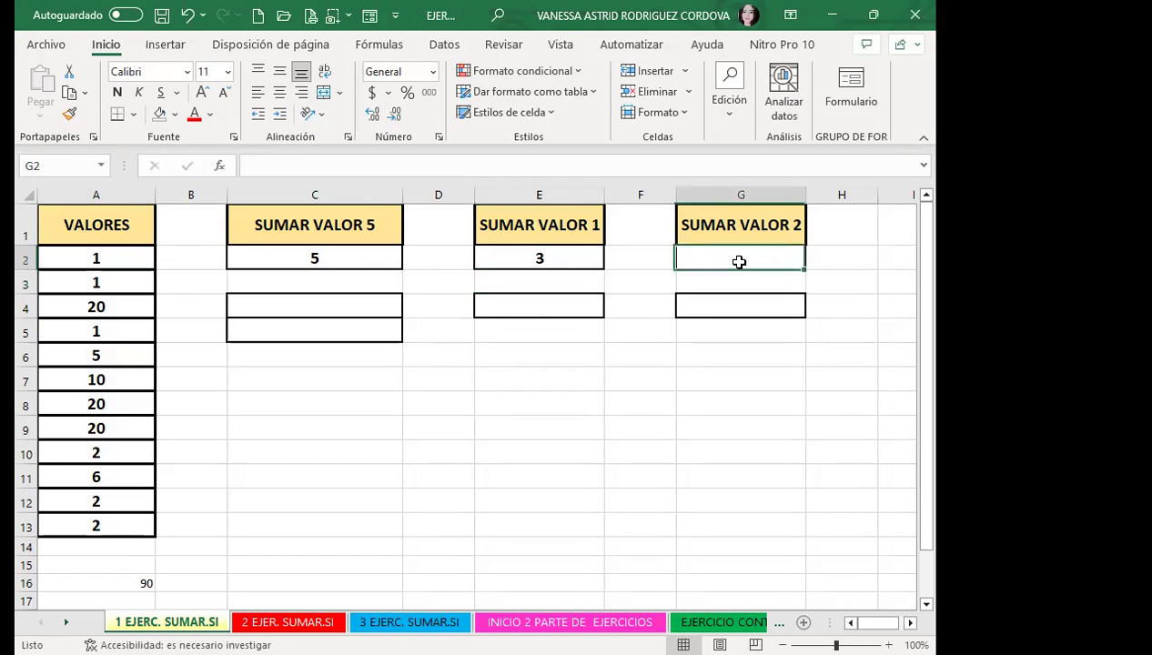
type("=")
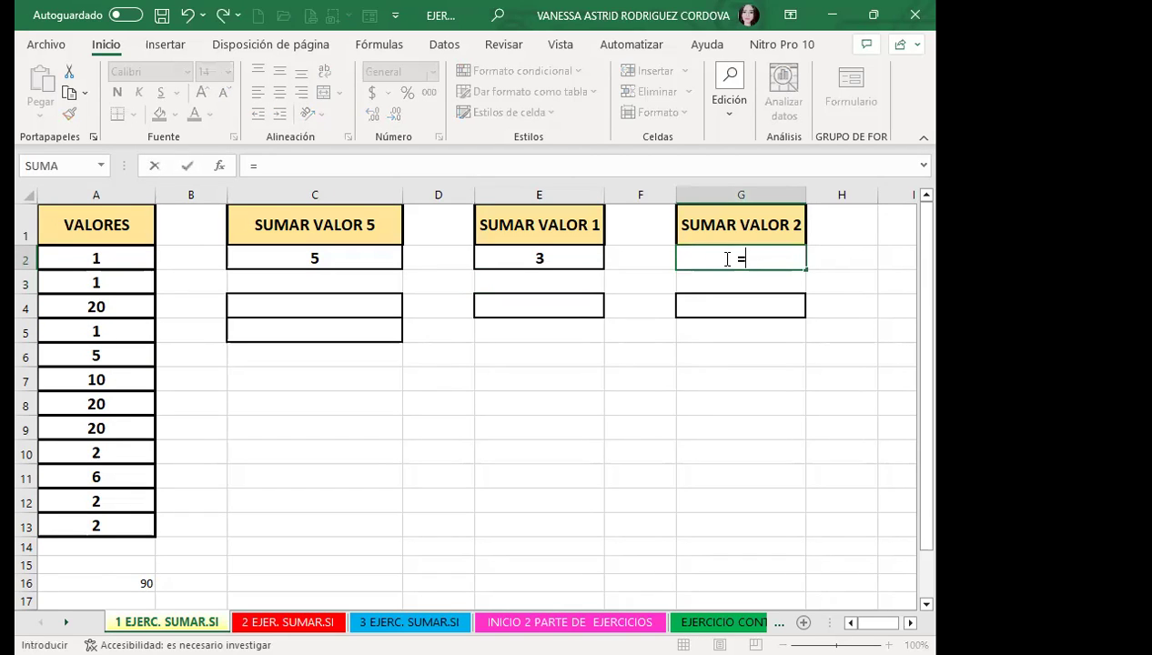
type("SUMAR")
key("Tab")
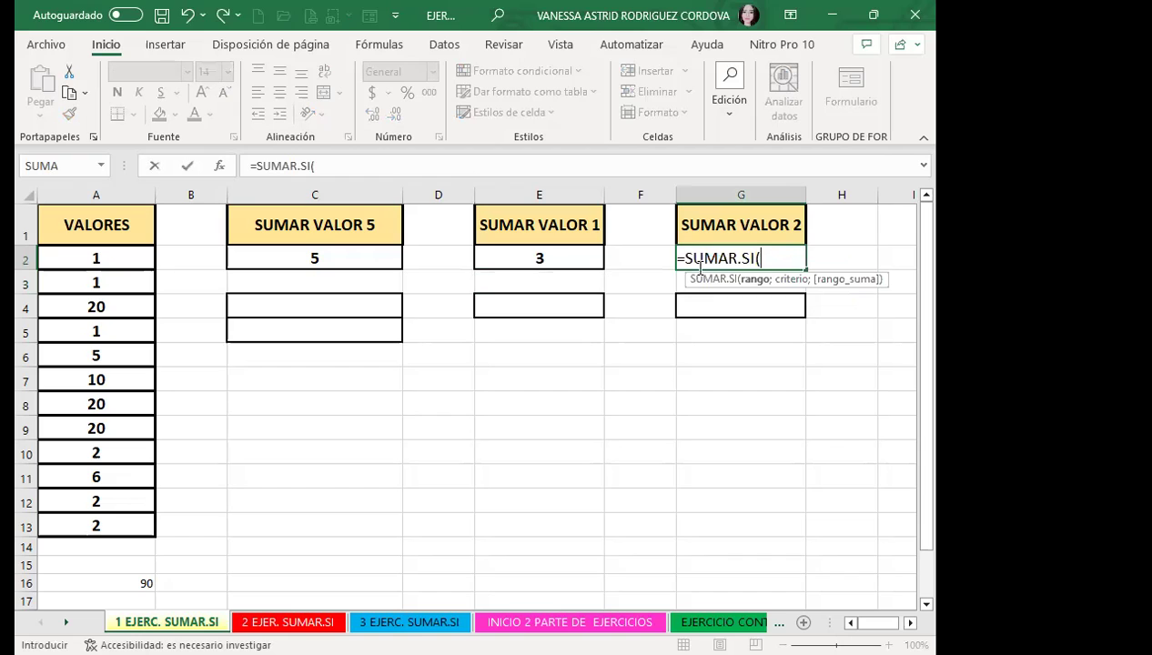
left_click(110, 258)
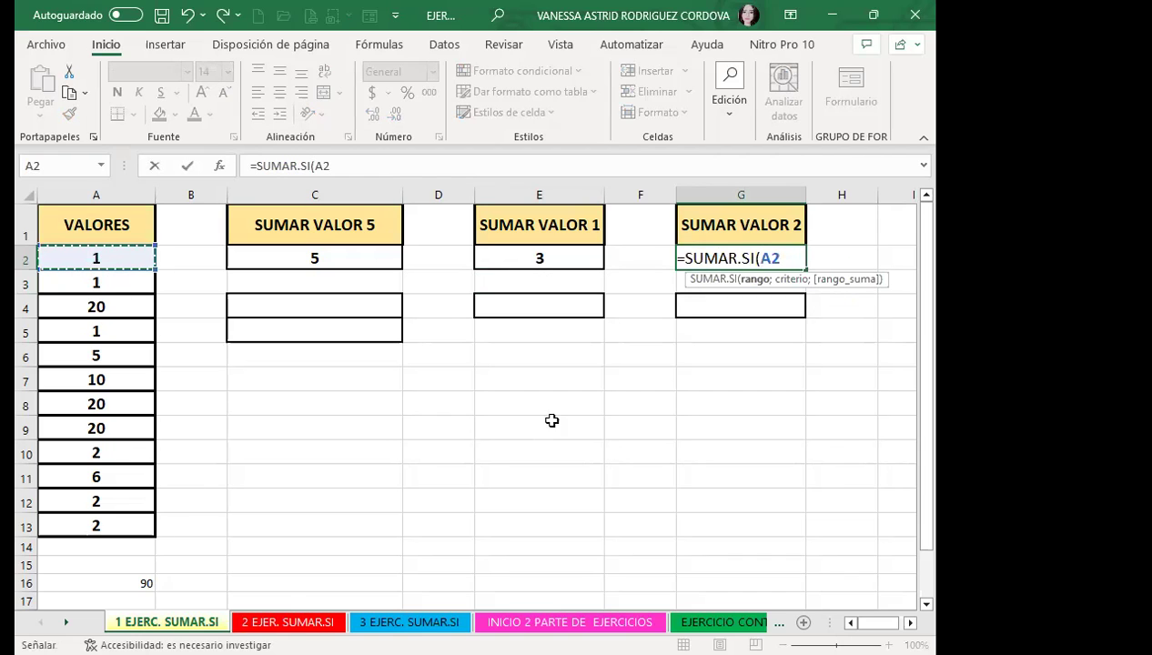
key("ctrl+shift+Down")
type(";2")
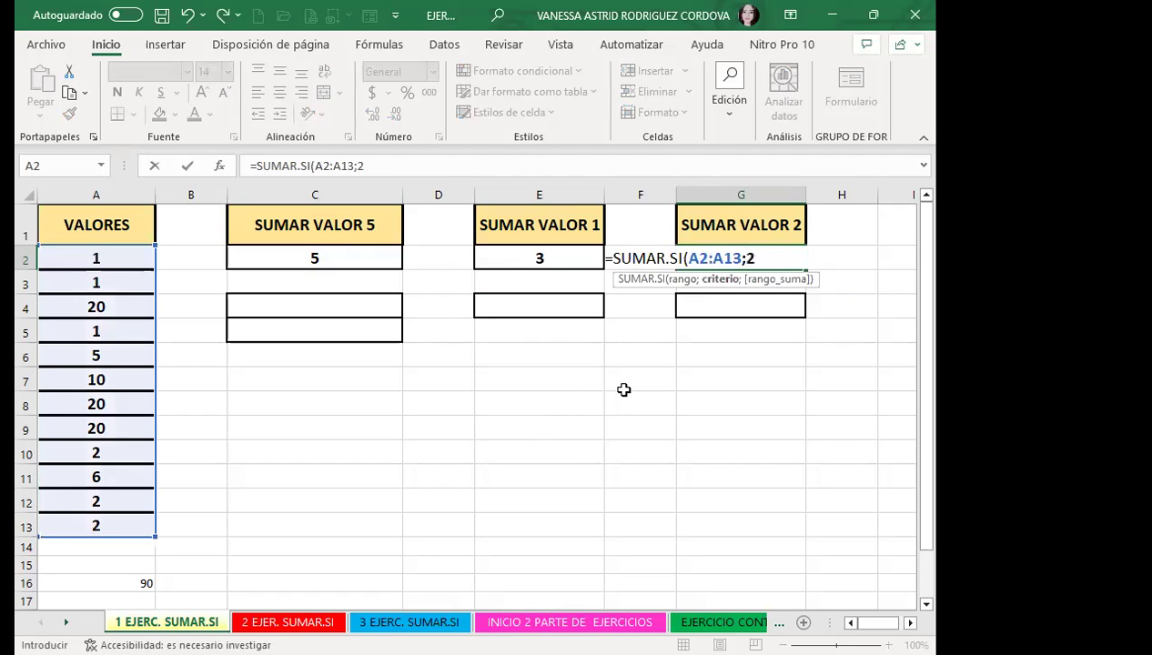
key("Return")
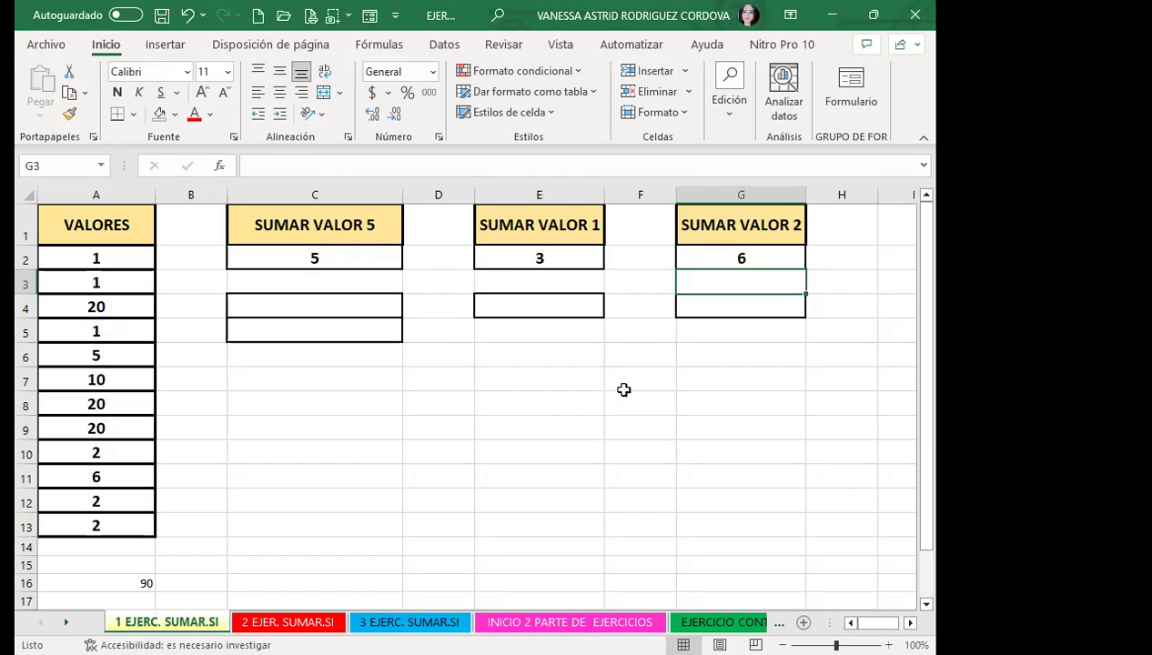
left_click(713, 254)
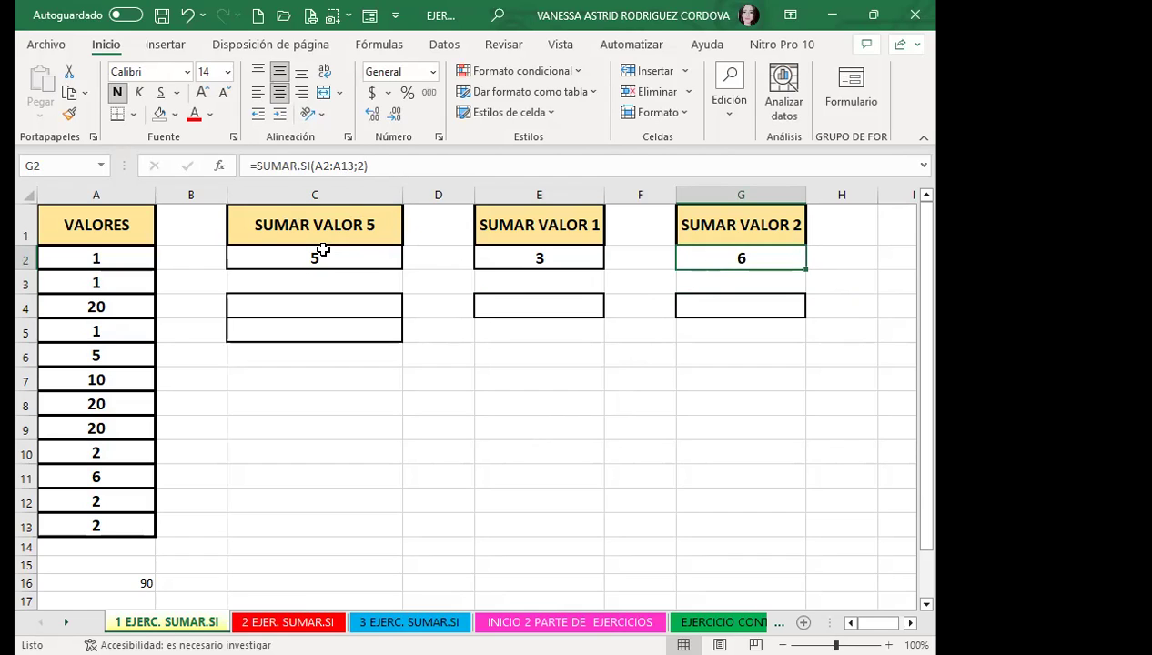
Step: Put the criterion value 20 in C4 and start a SUMAR formula in C5
left_click(351, 251)
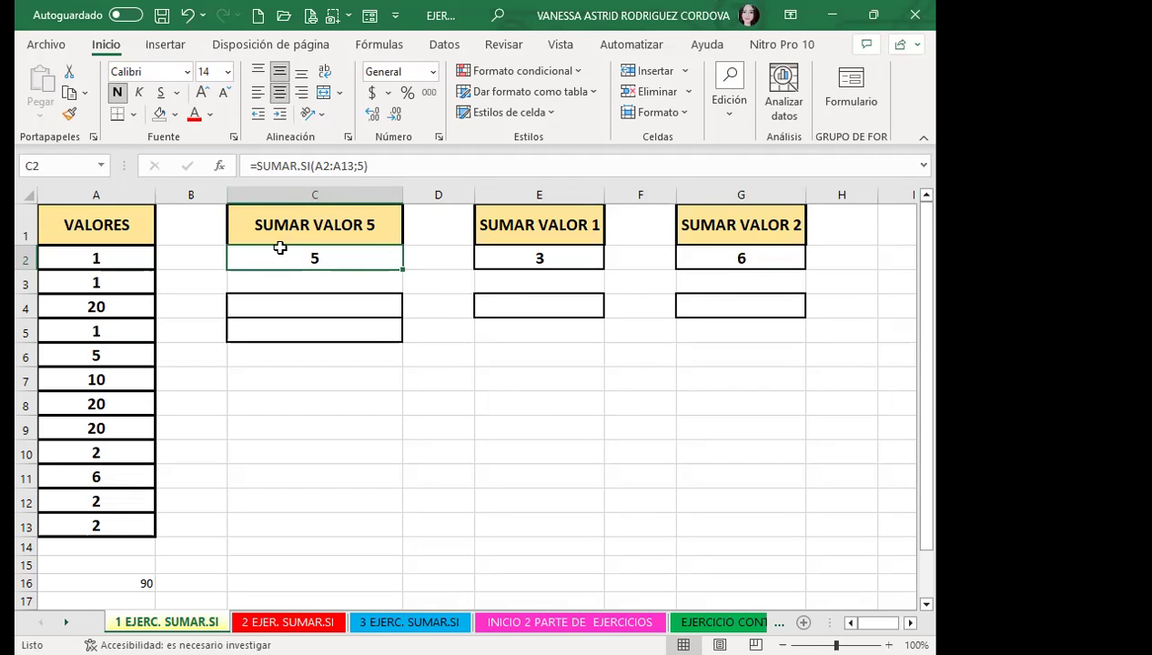
left_click(302, 304)
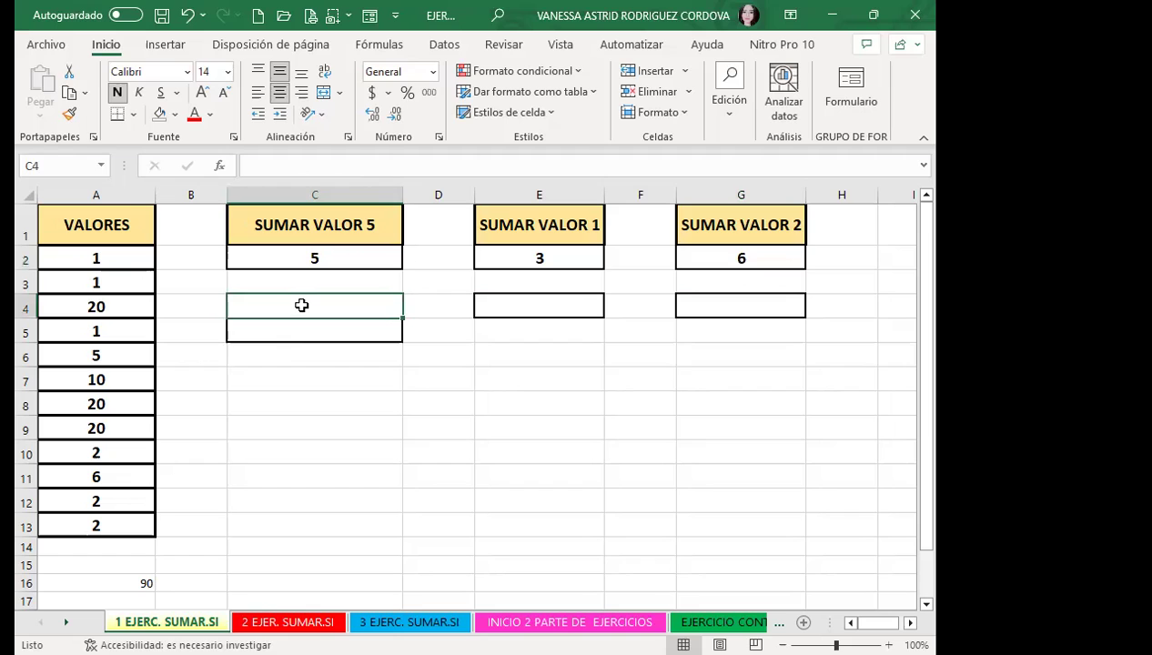
type("20")
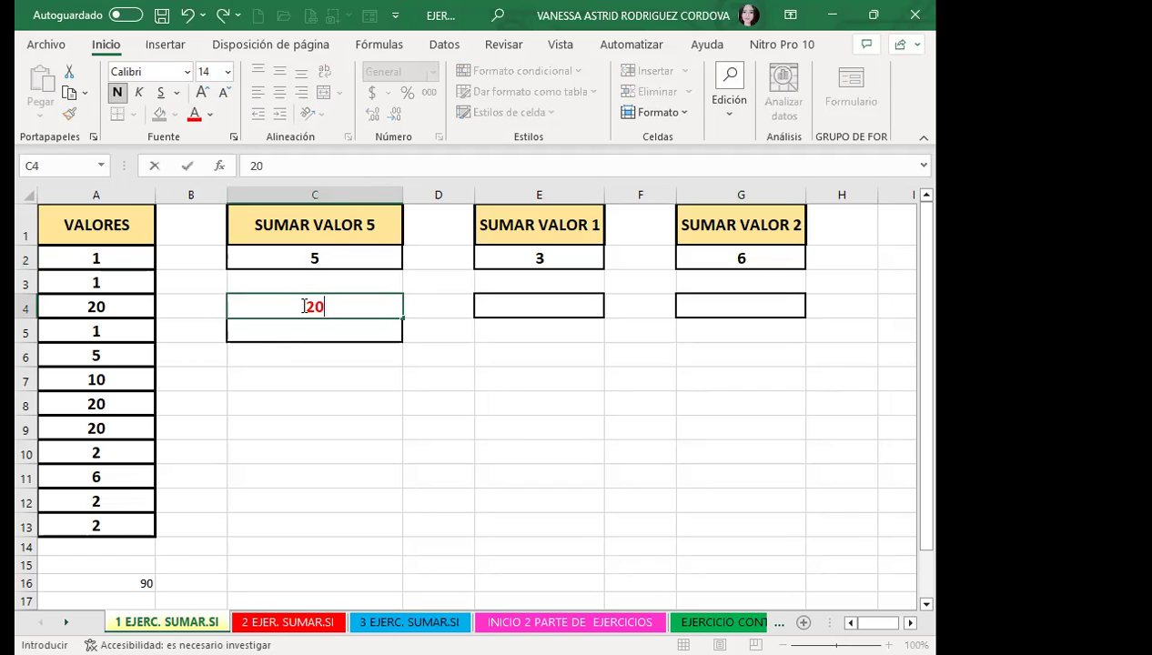
key("Return")
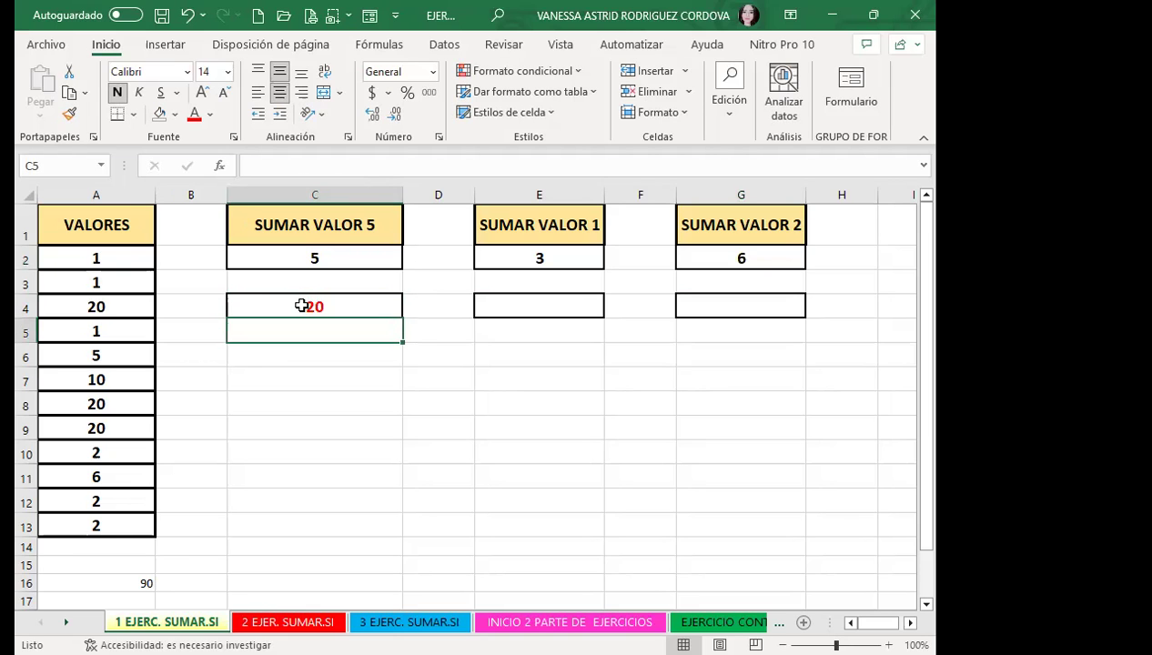
type("=")
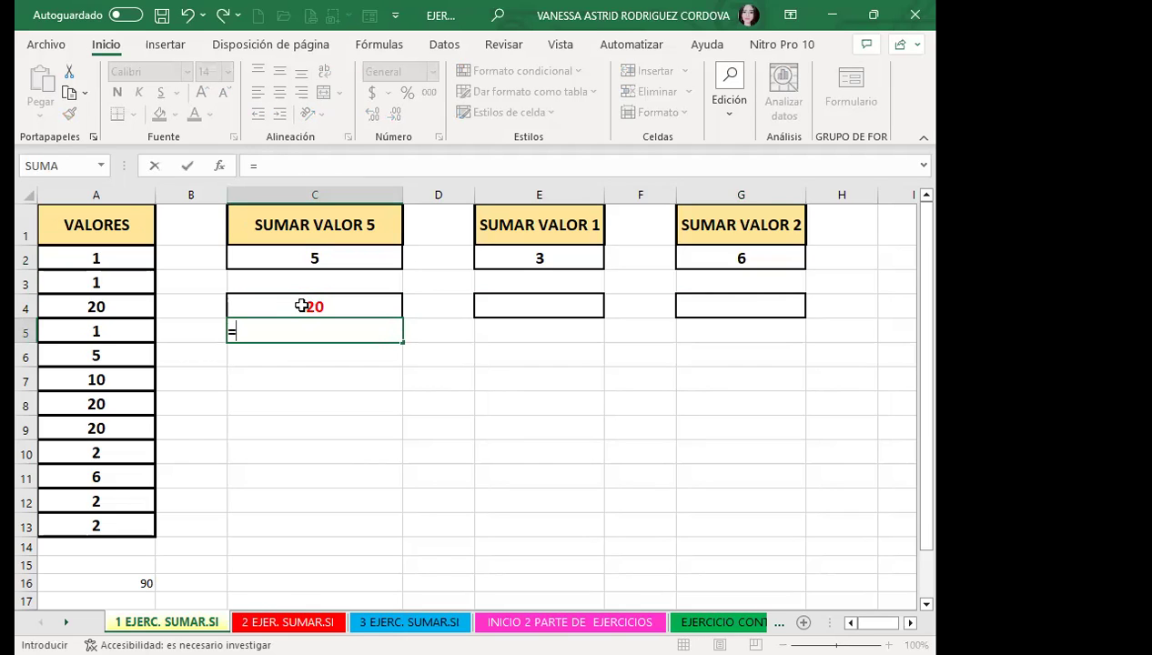
type("SUMAR")
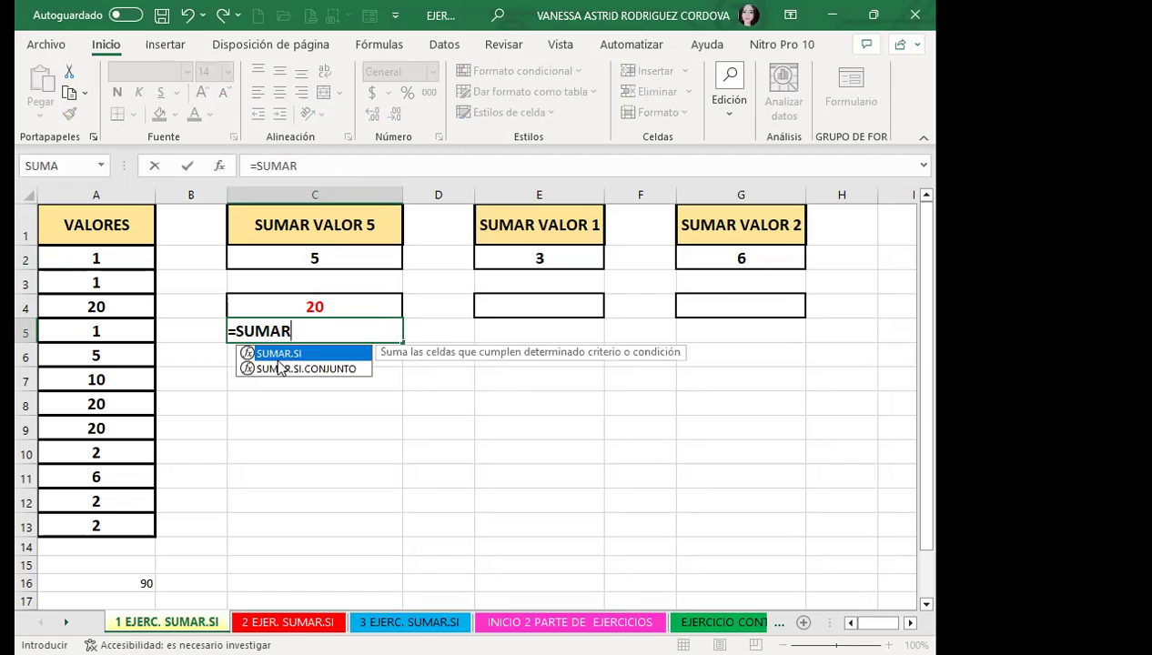
Step: Complete C5 as =SUMAR.SI(A2:A13;C4), using C4's 20 as the criterion
key("Tab")
left_click(121, 263)
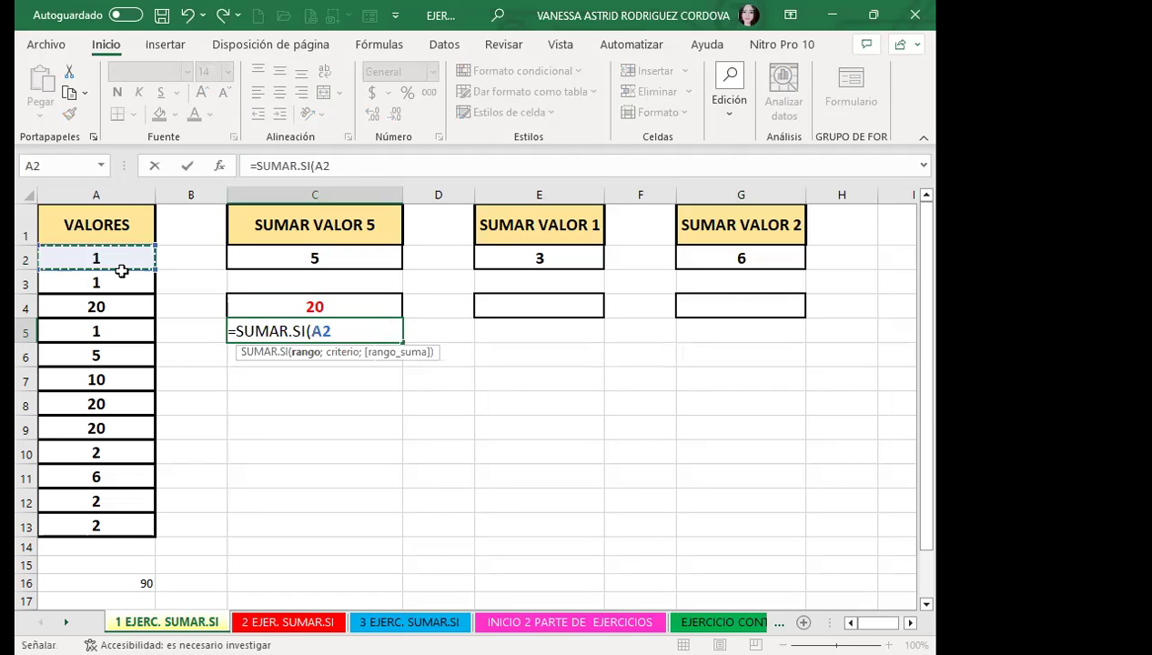
left_click_drag(119, 521, 119, 520)
type(";")
left_click(338, 299)
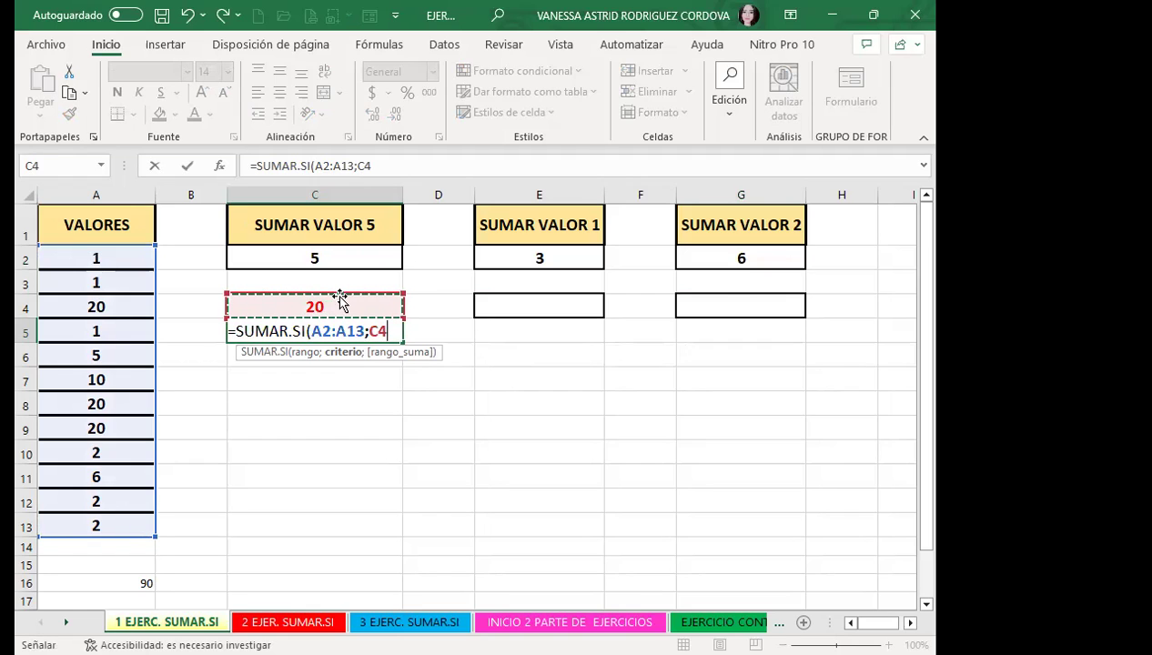
key("Return")
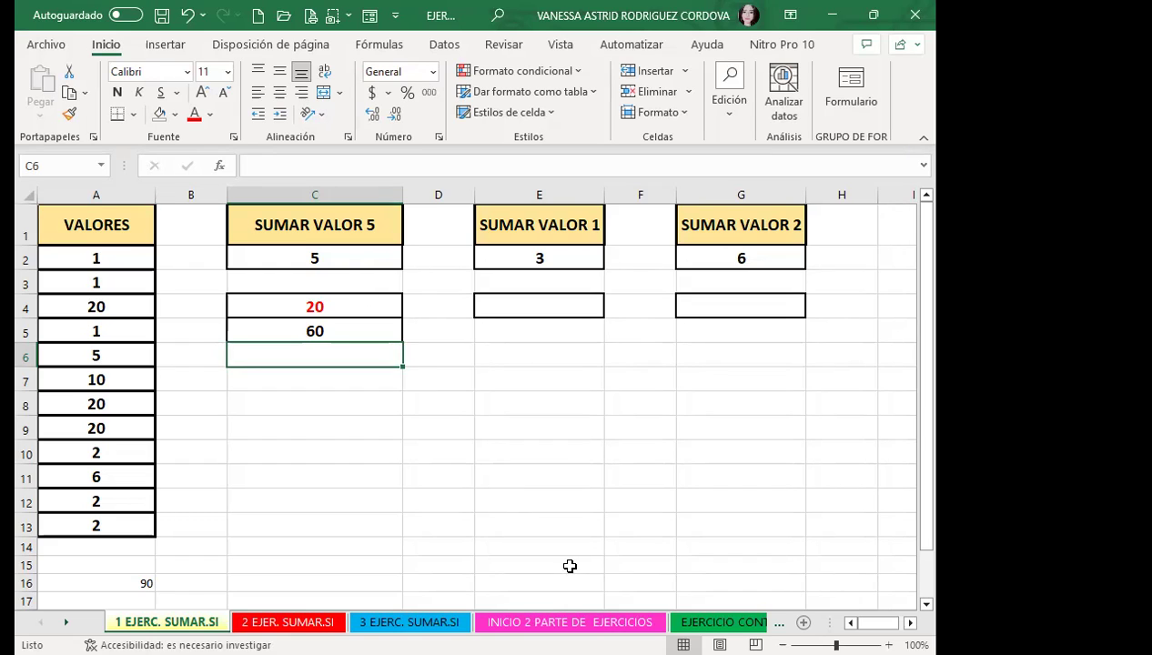
Step: Switch to sheet 2 EJER. SUMAR.SI and select C2 under SUMAR VALOR >5
left_click(283, 625)
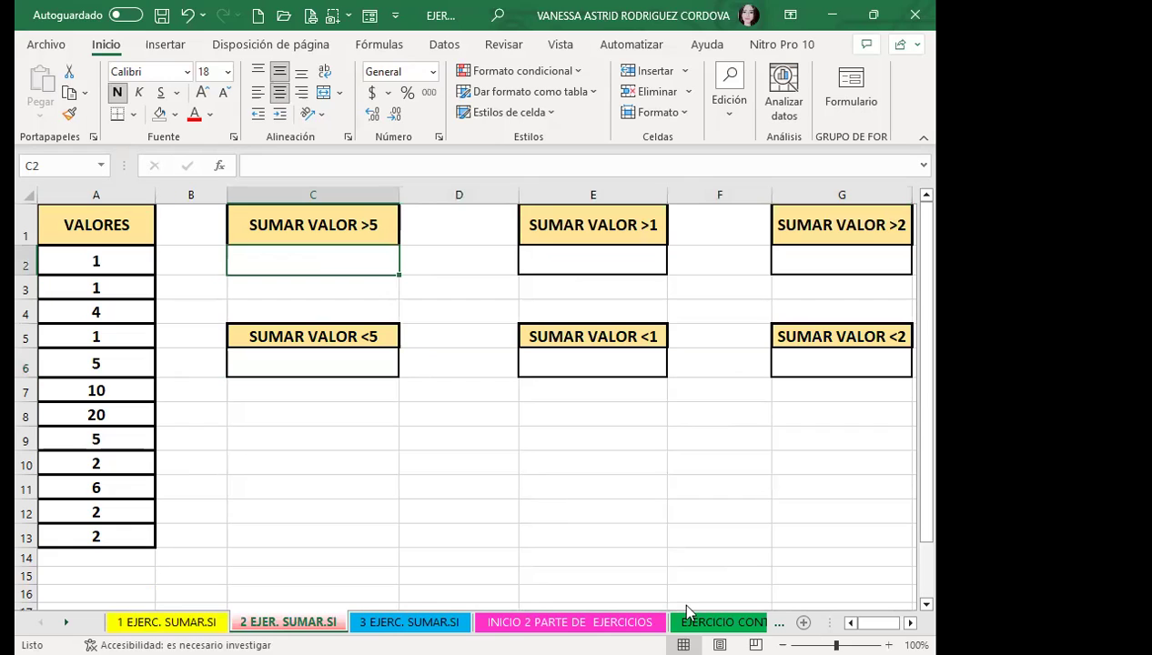
left_click(297, 258)
Step: Begin =SUMAR.SI(A2:A13;">5" in C2 for values greater than 5
type("=")
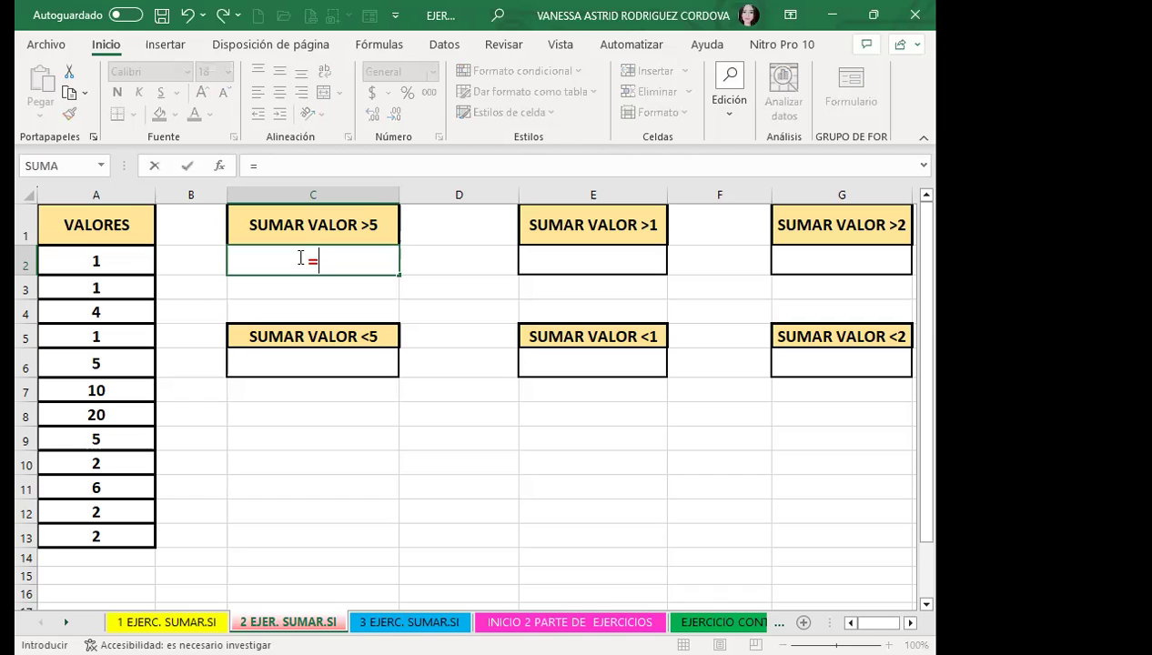
type("SUMAR")
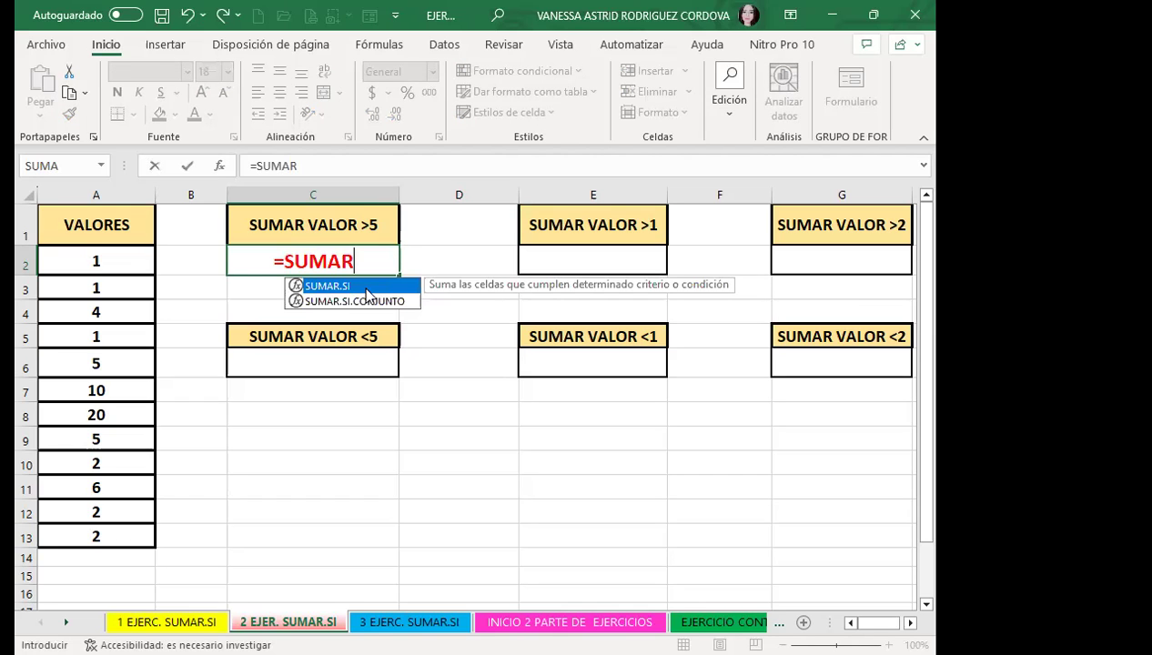
double_click(318, 288)
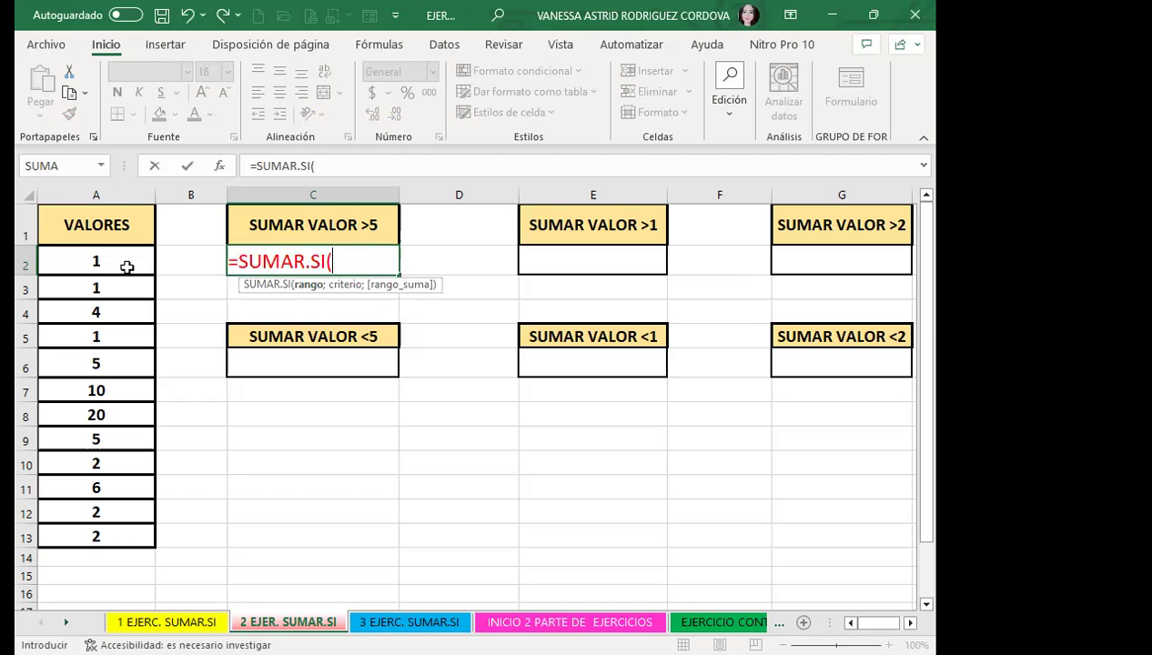
left_click_drag(126, 267, 120, 535)
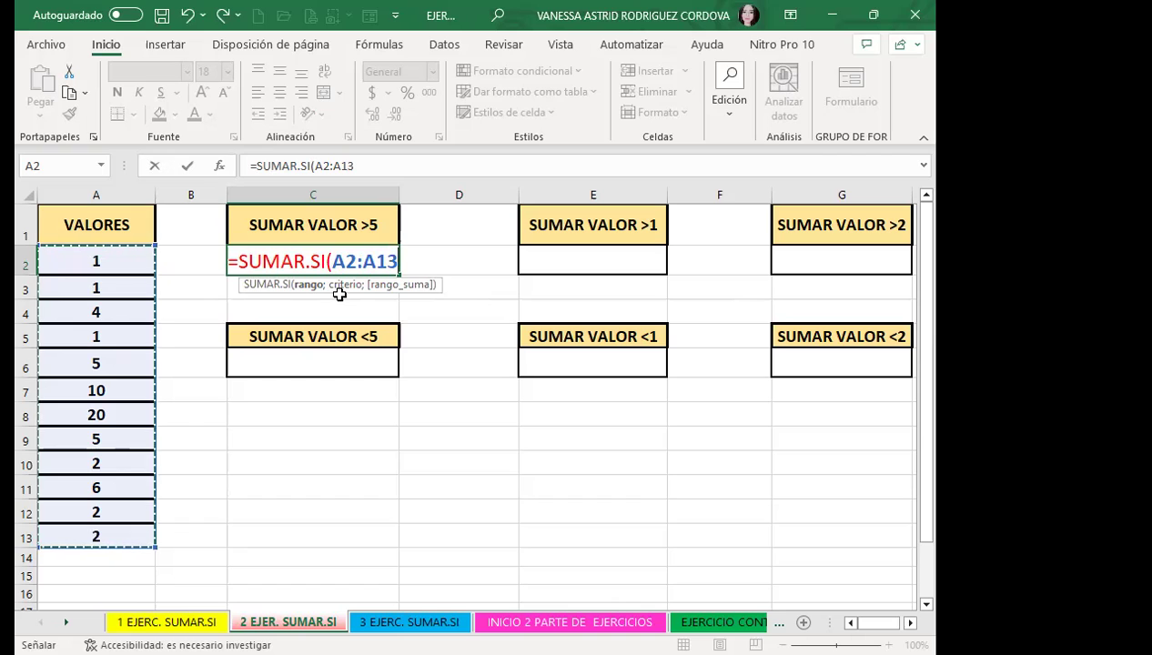
type(";")
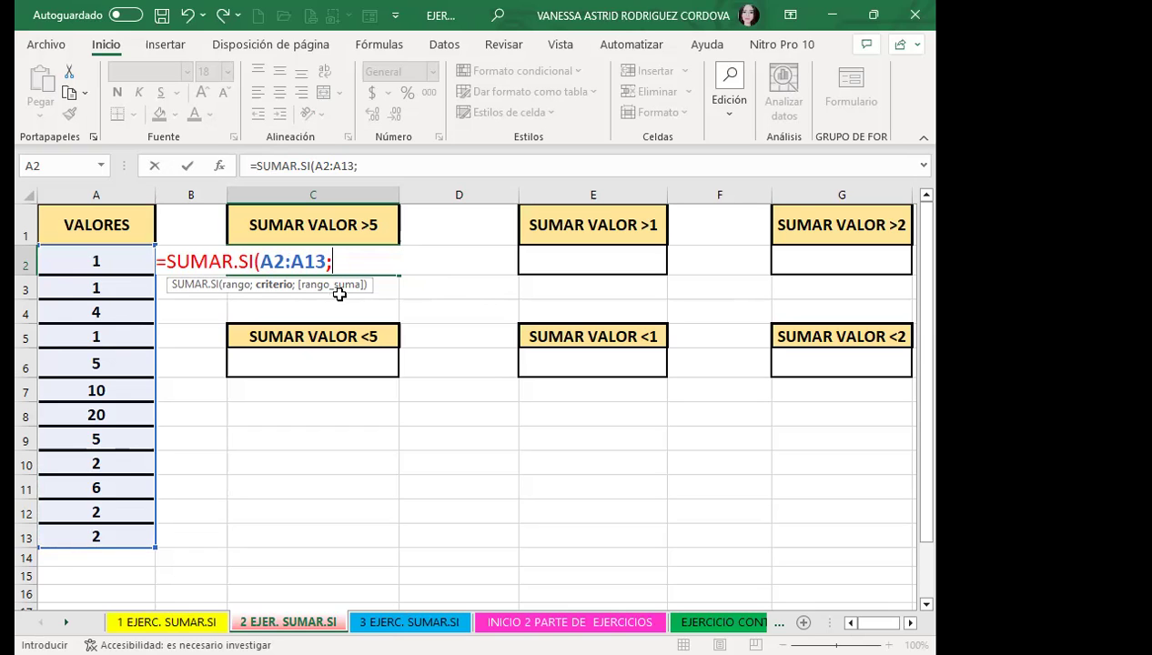
type("\"")
type(">")
type("5")
Step: Finish the C2 formula to show 36, then select C6 under SUMAR VALOR <5
type("\"")
type(")")
key("Return")
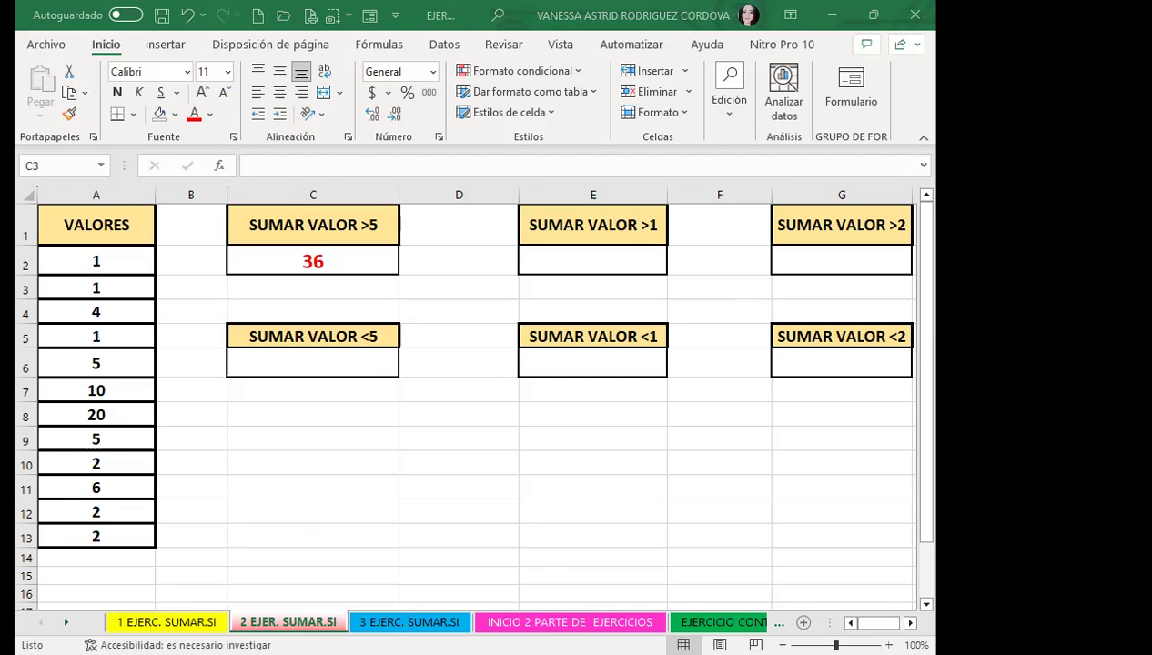
left_click(332, 354)
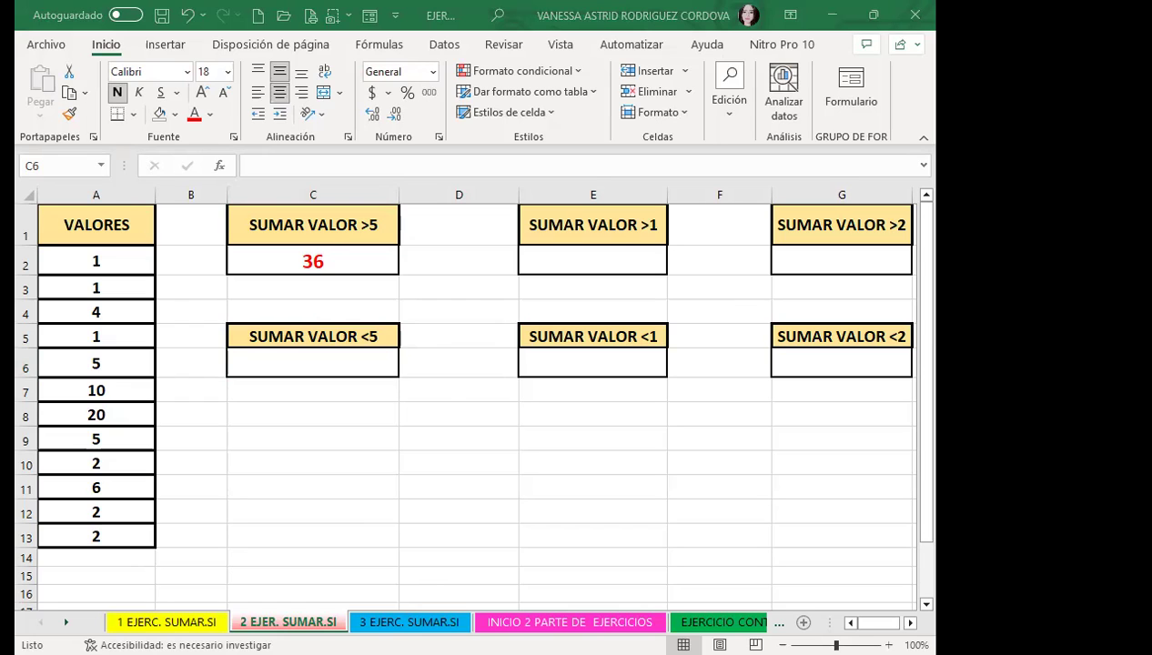
Step: Enter =SUMAR.SI(A2:A13;">1") in E2, giving 56, and review it
left_click(338, 363)
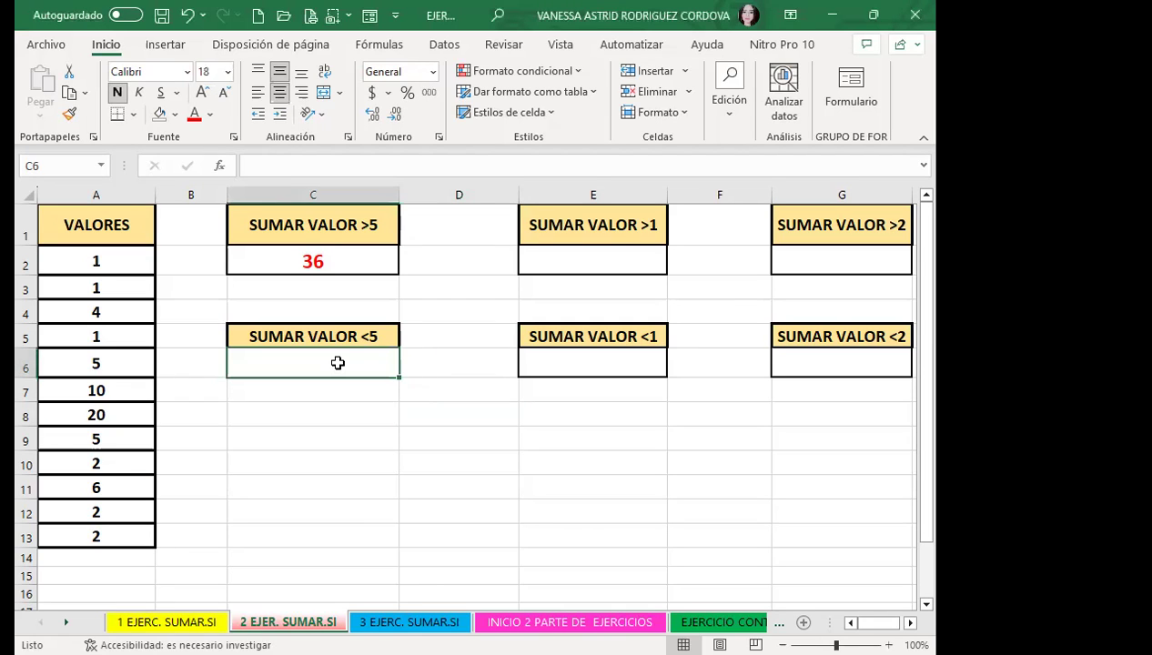
left_click(553, 251)
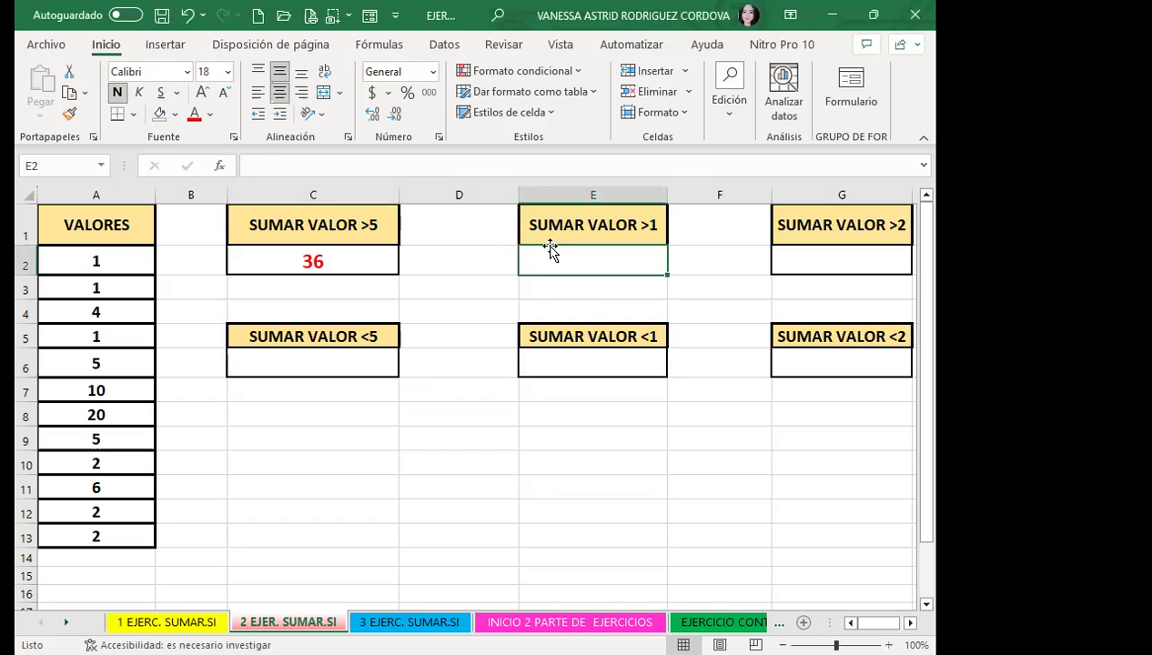
type("=")
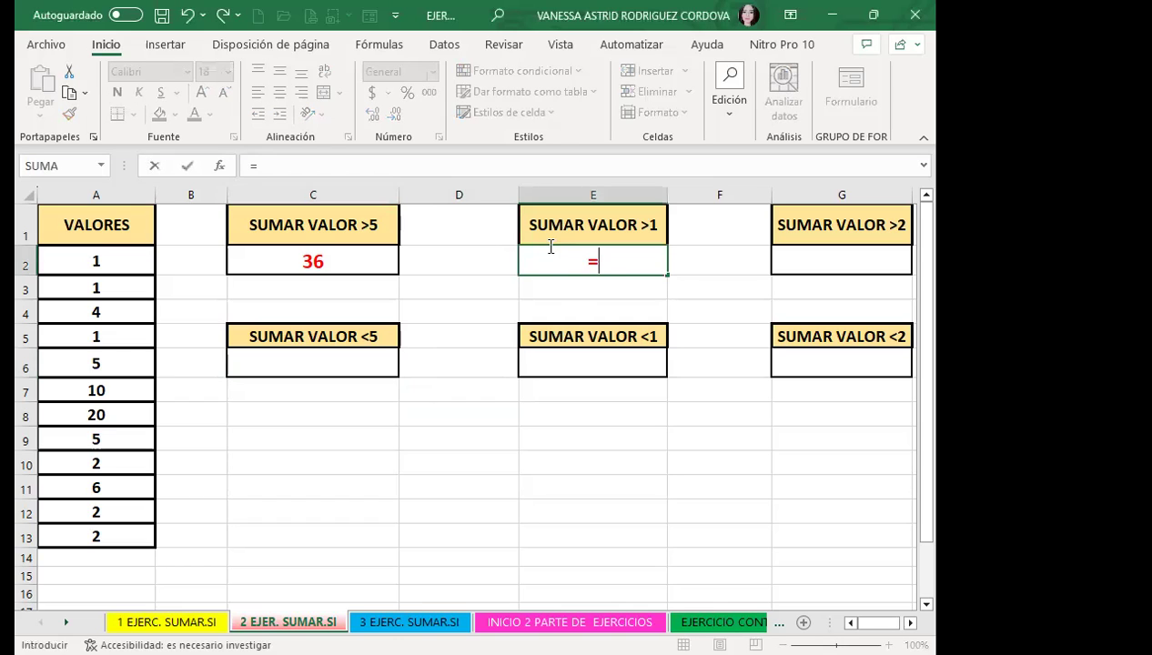
type("SUMAR")
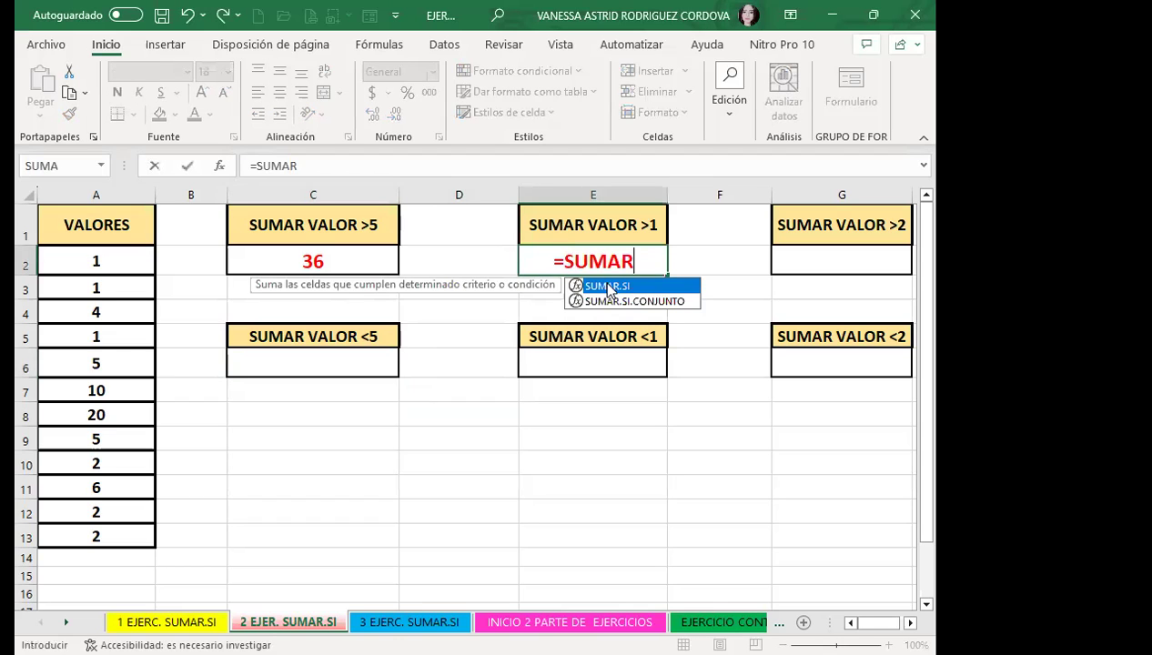
double_click(607, 290)
left_click(114, 262)
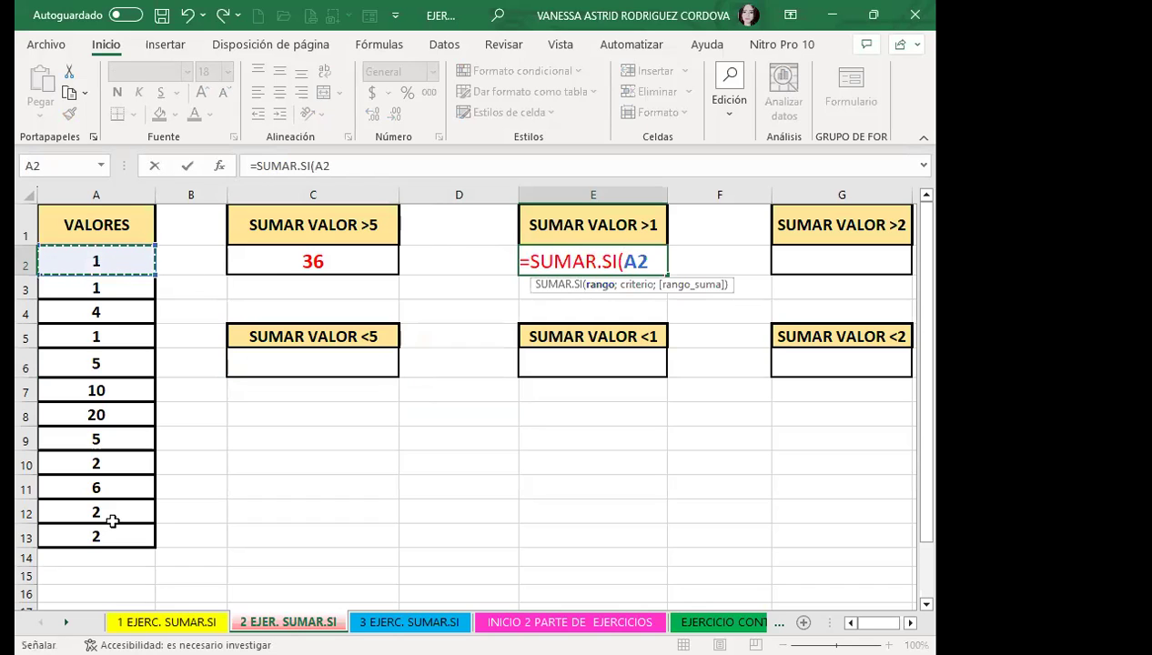
left_click(107, 527, "shift")
type(";\">")
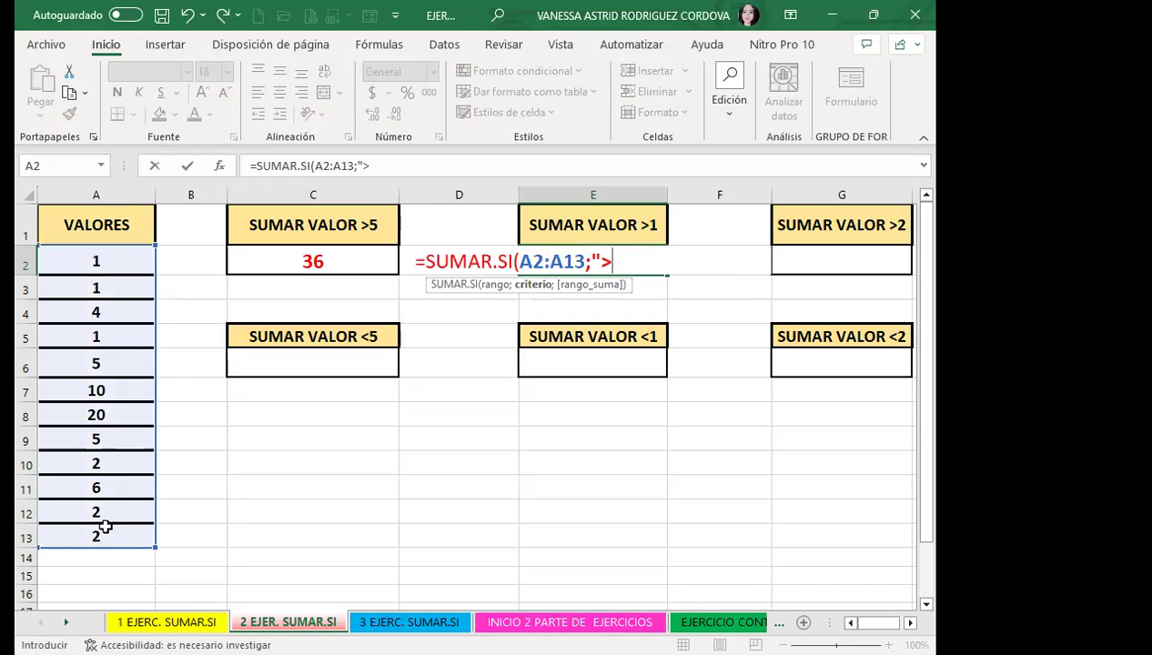
type("1\"")
type(")")
key("Return")
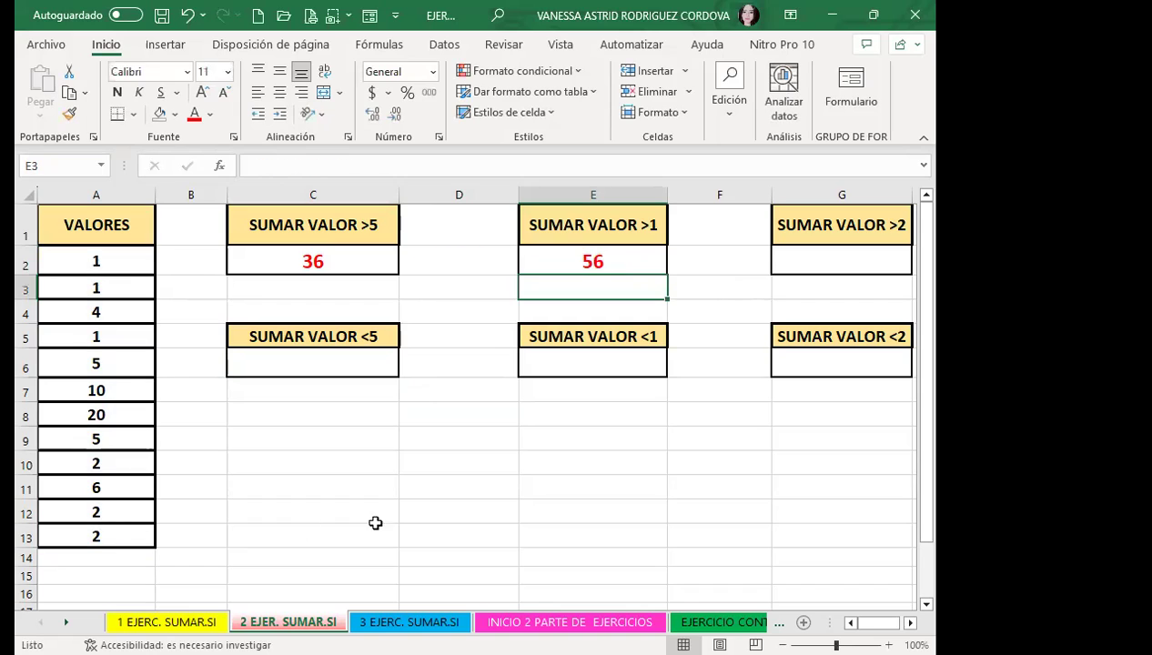
left_click(615, 261)
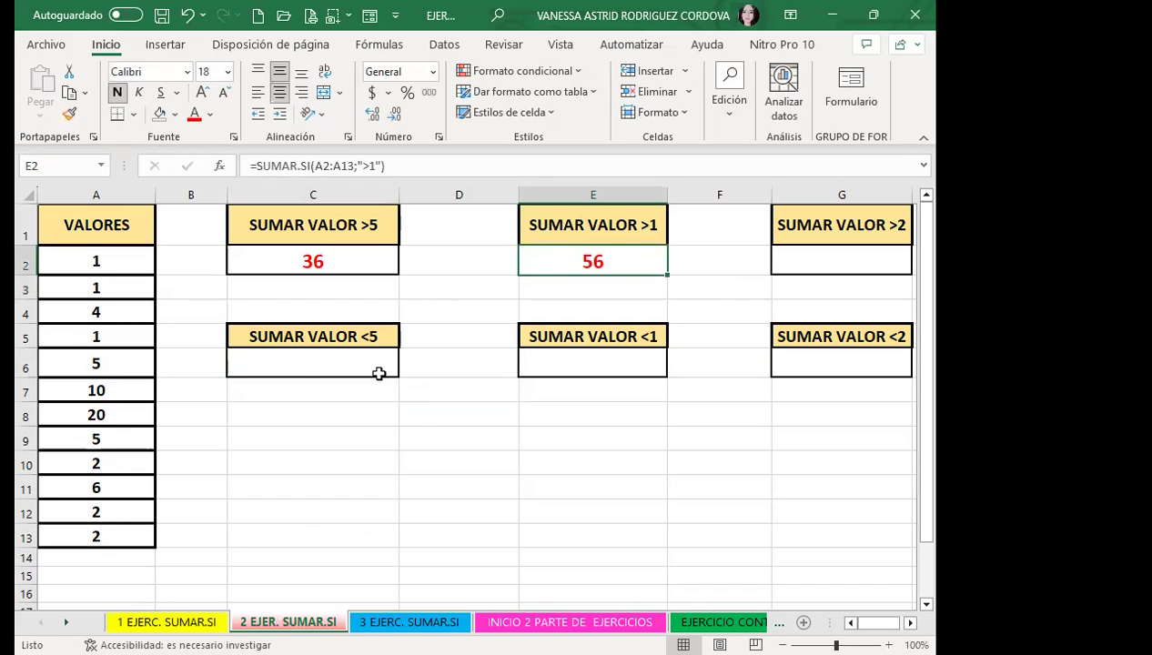
left_click(316, 360)
Step: Enter =SUMAR.SI(A2:A13;"<5") in C6, correcting the quoted criterion, to get 13
type("=")
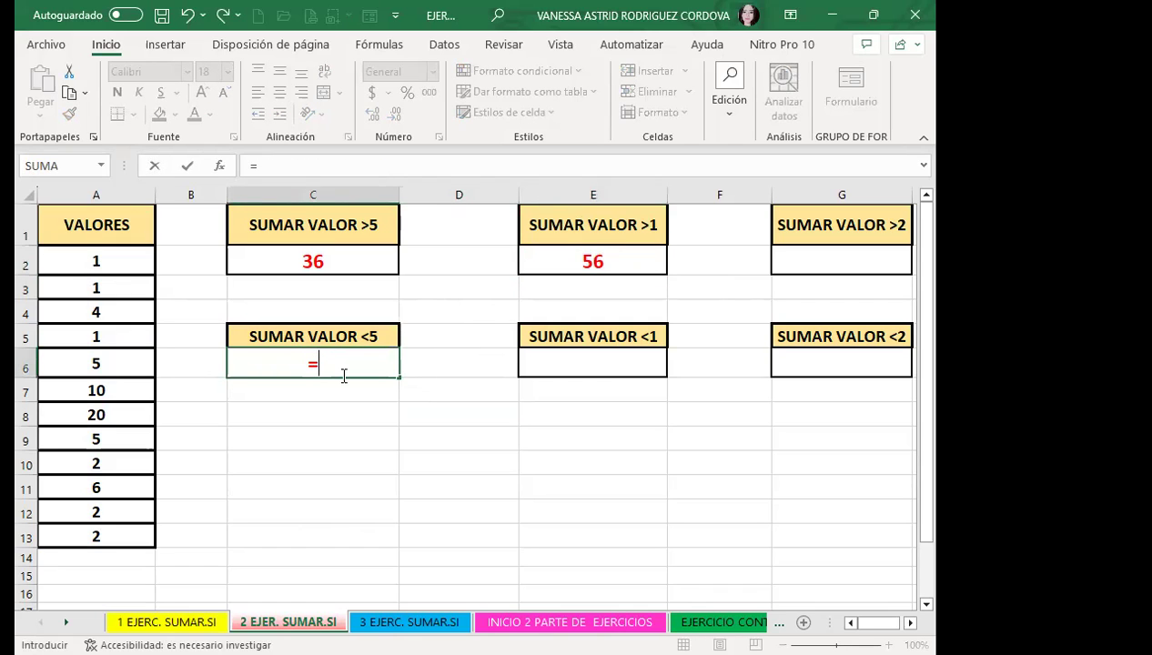
type("SUMAR")
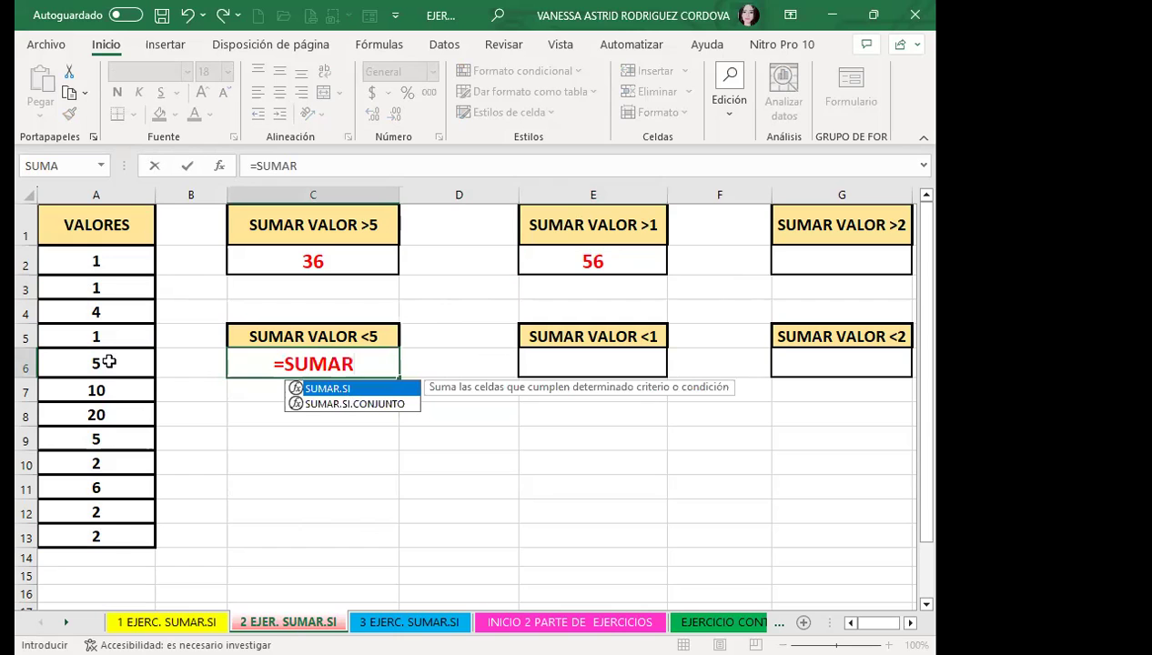
key("Tab")
left_click_drag(96, 262, 112, 540)
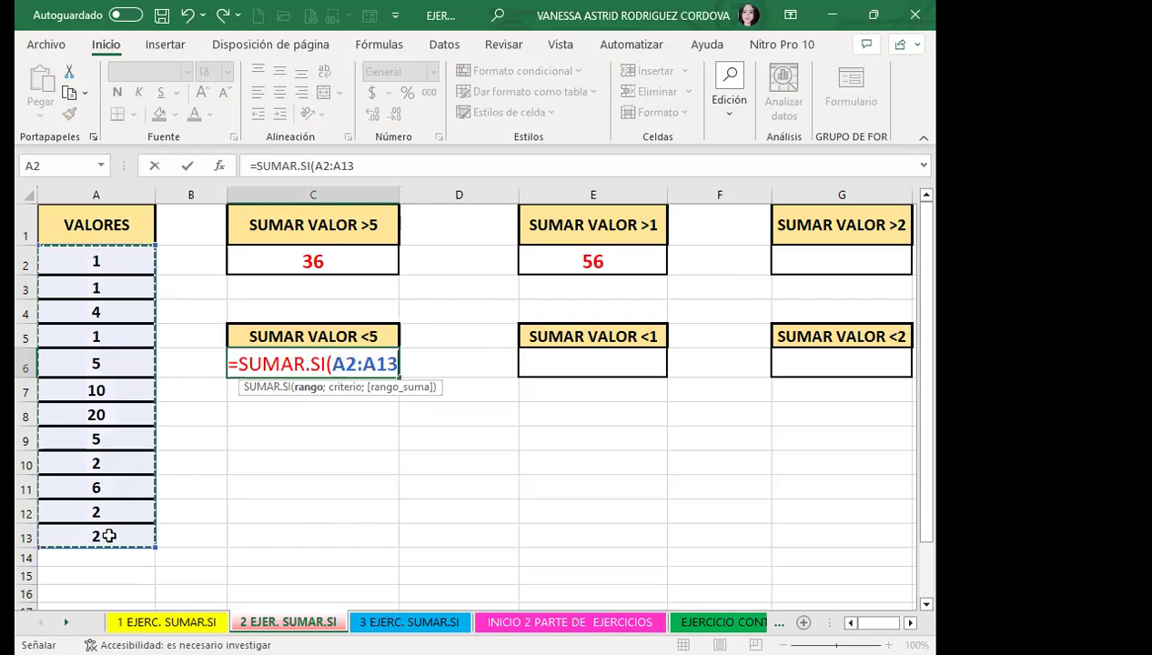
type(";")
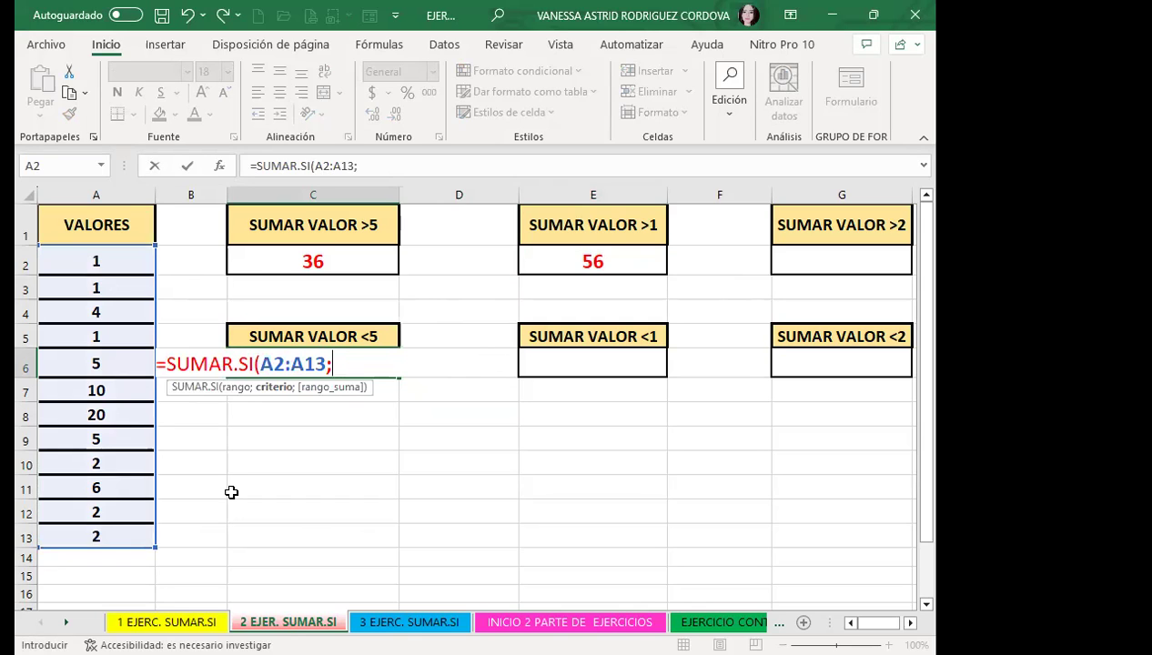
type("<5")
key("BackSpace")
key("BackSpace")
type("\">")
key("BackSpace")
type("<5\"")
key("Return")
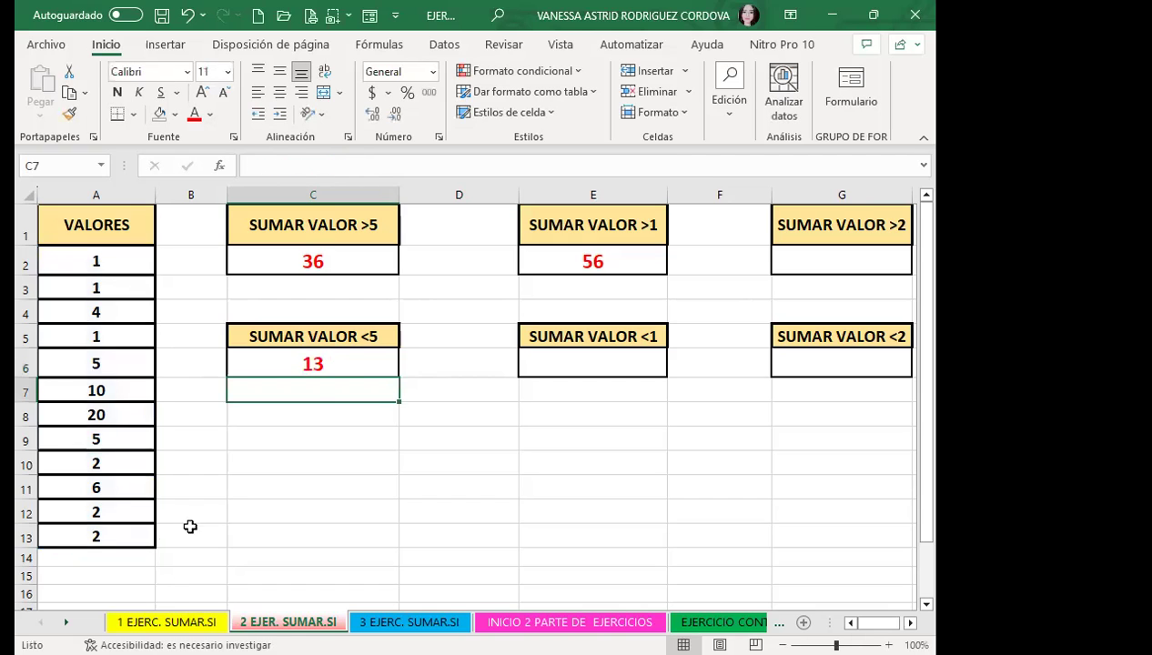
left_click(335, 362)
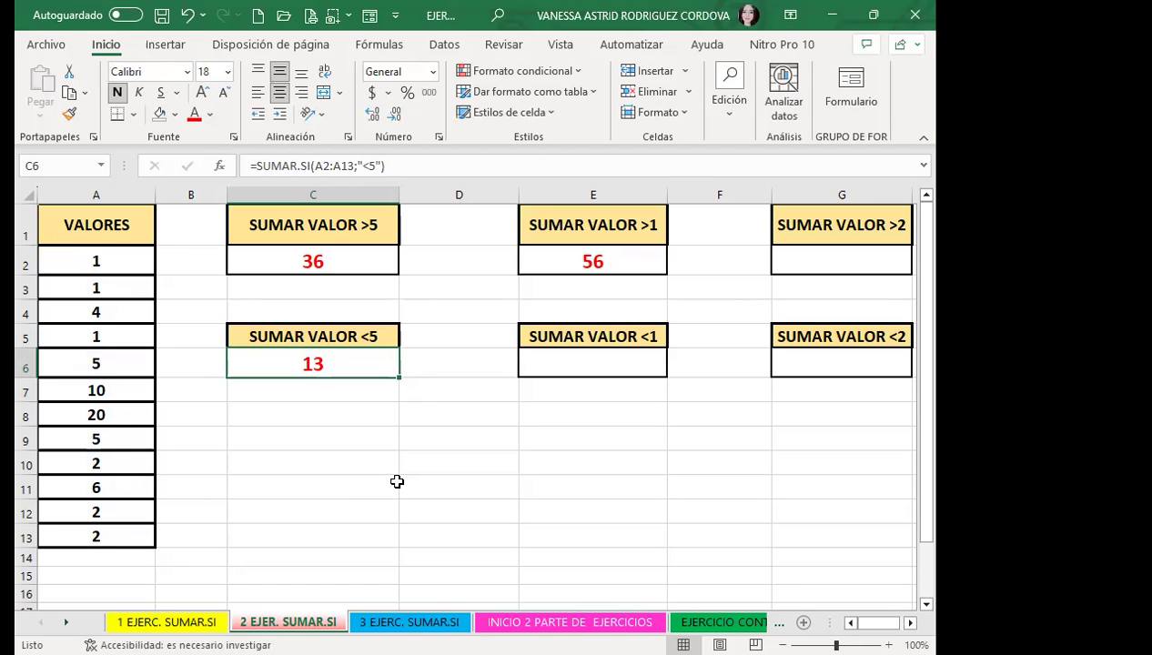
left_click(349, 485)
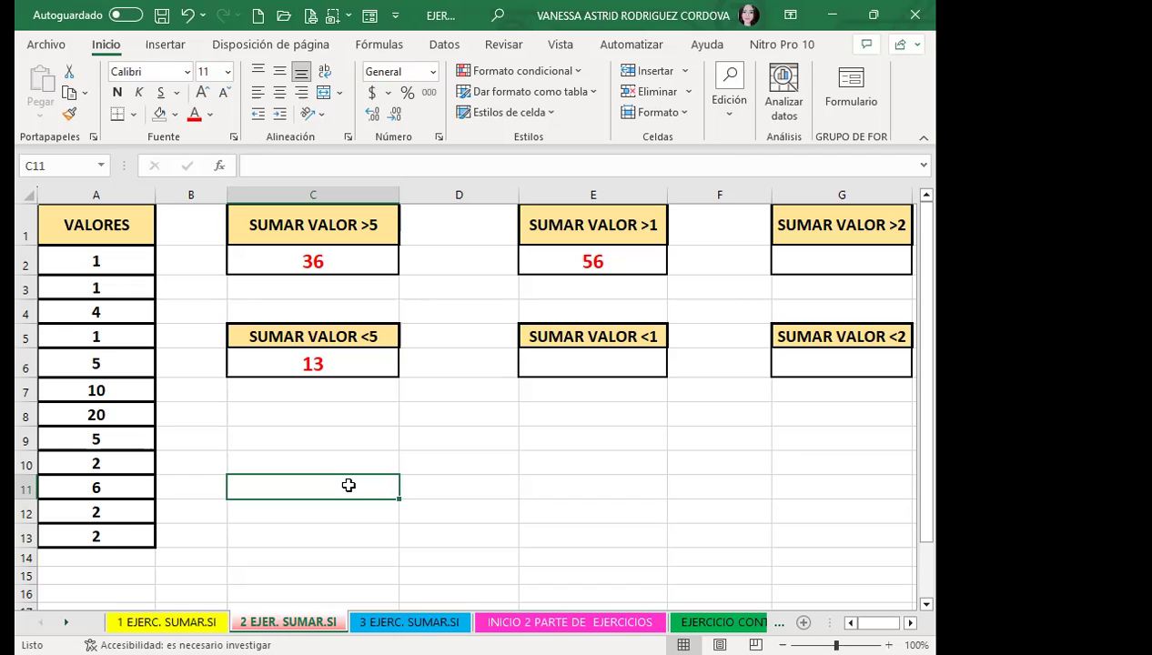
type(">5")
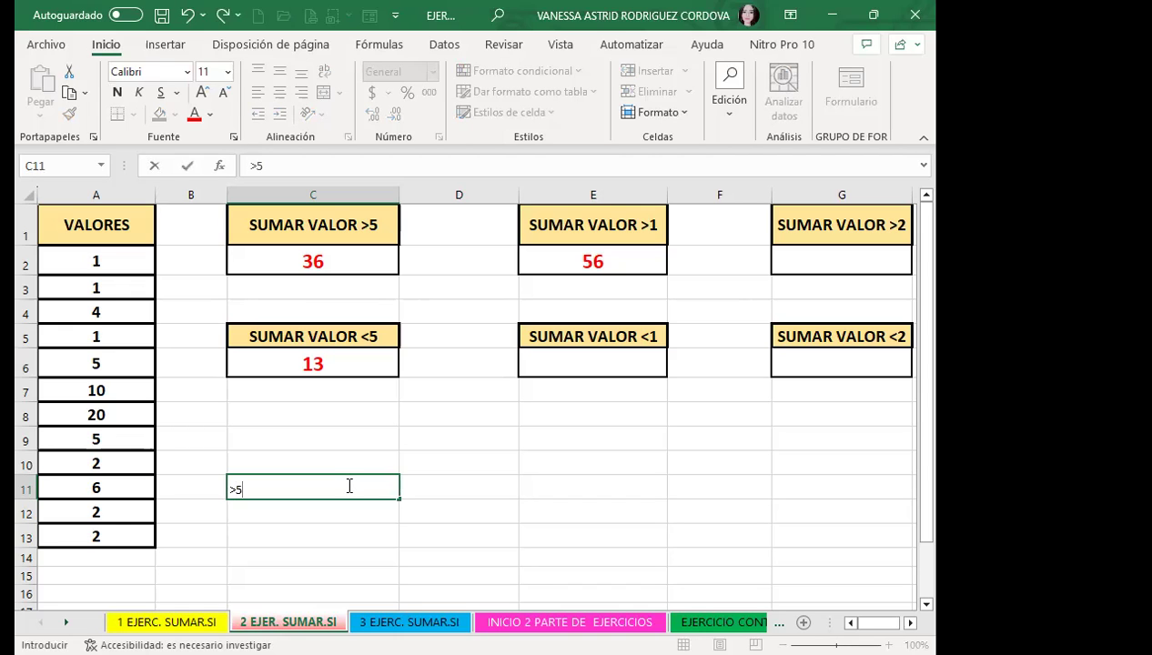
key("Return")
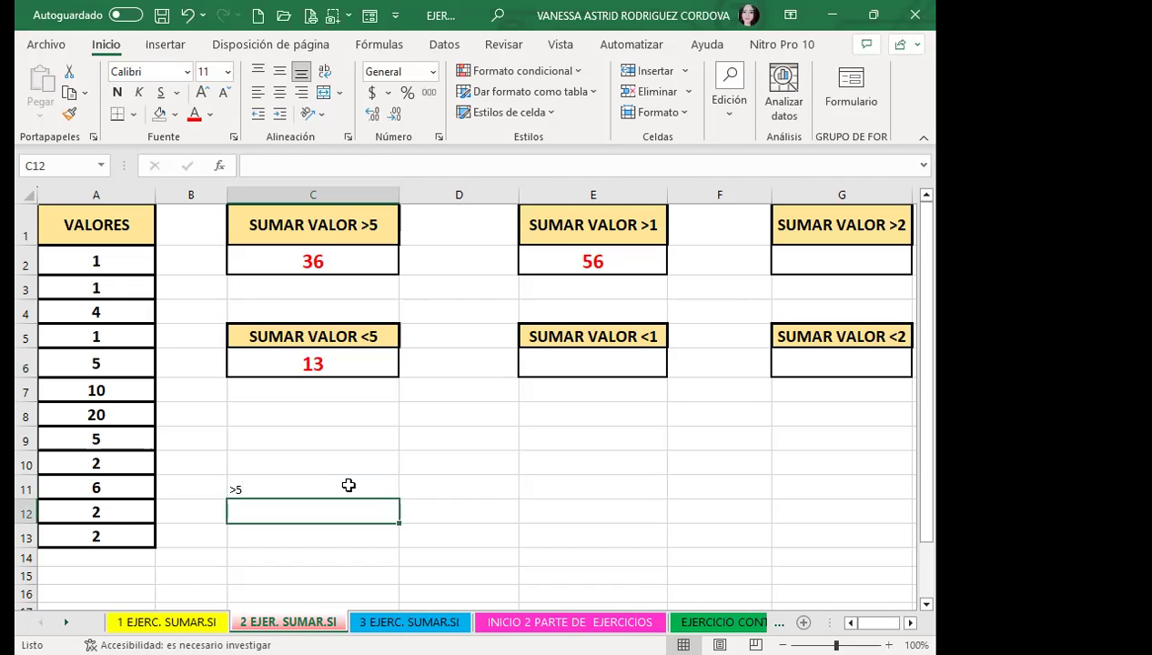
left_click(349, 486)
key("BackSpace")
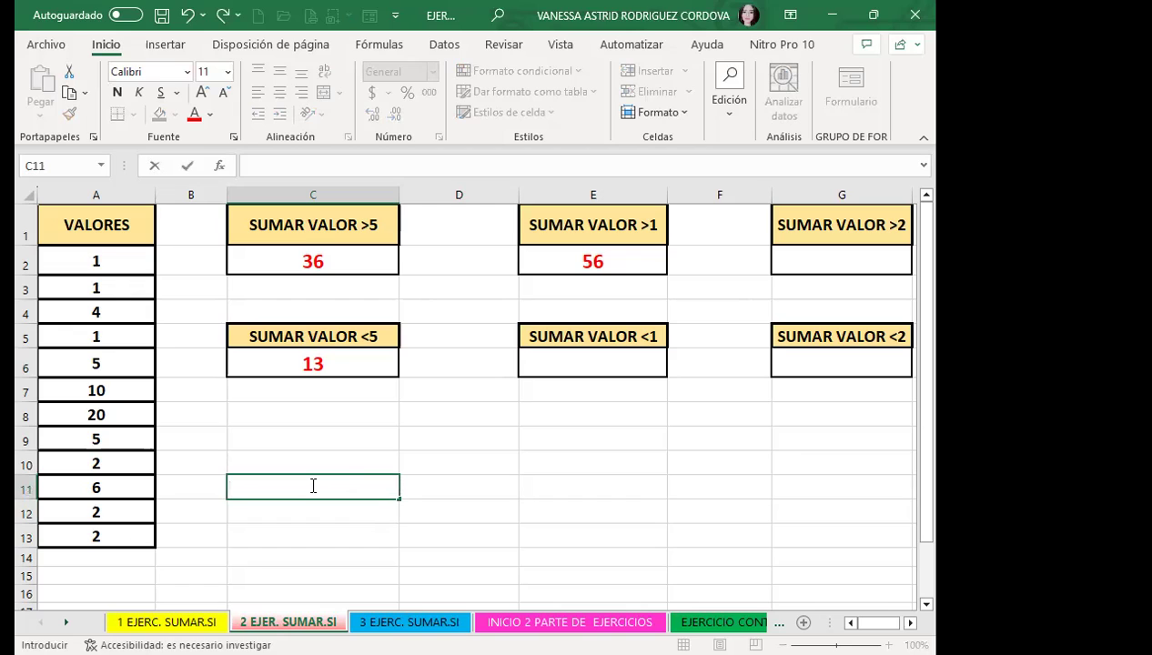
type("♠25")
key("BackSpace")
key("BackSpace")
key("BackSpace")
type("♠")
key("BackSpace")
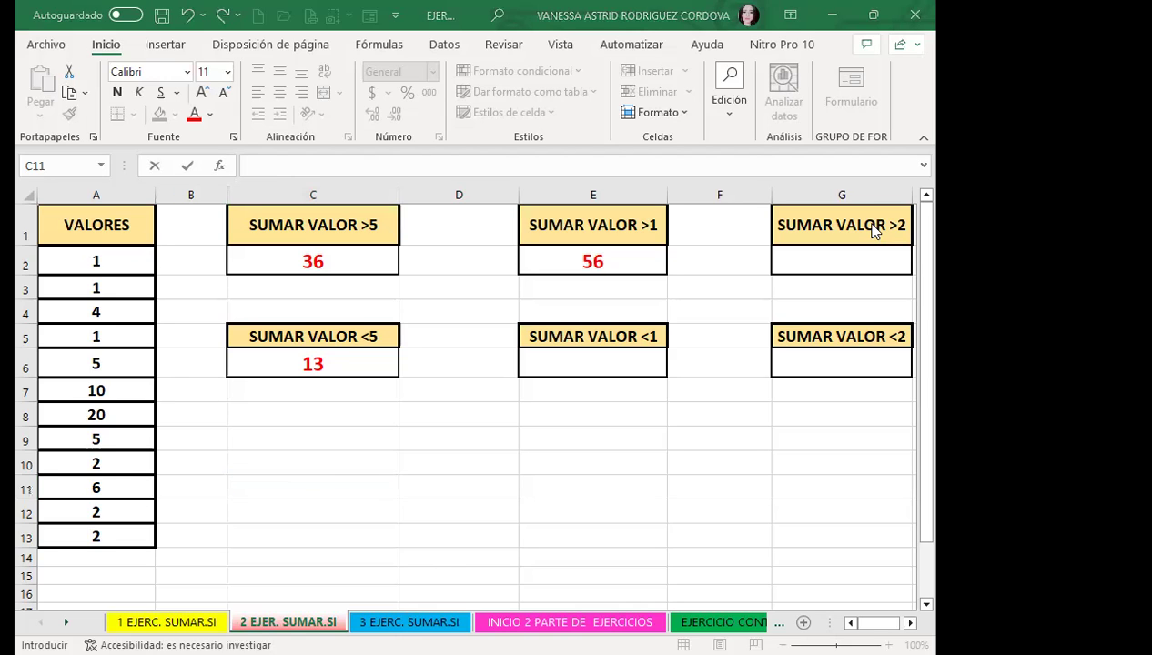
left_click(361, 408)
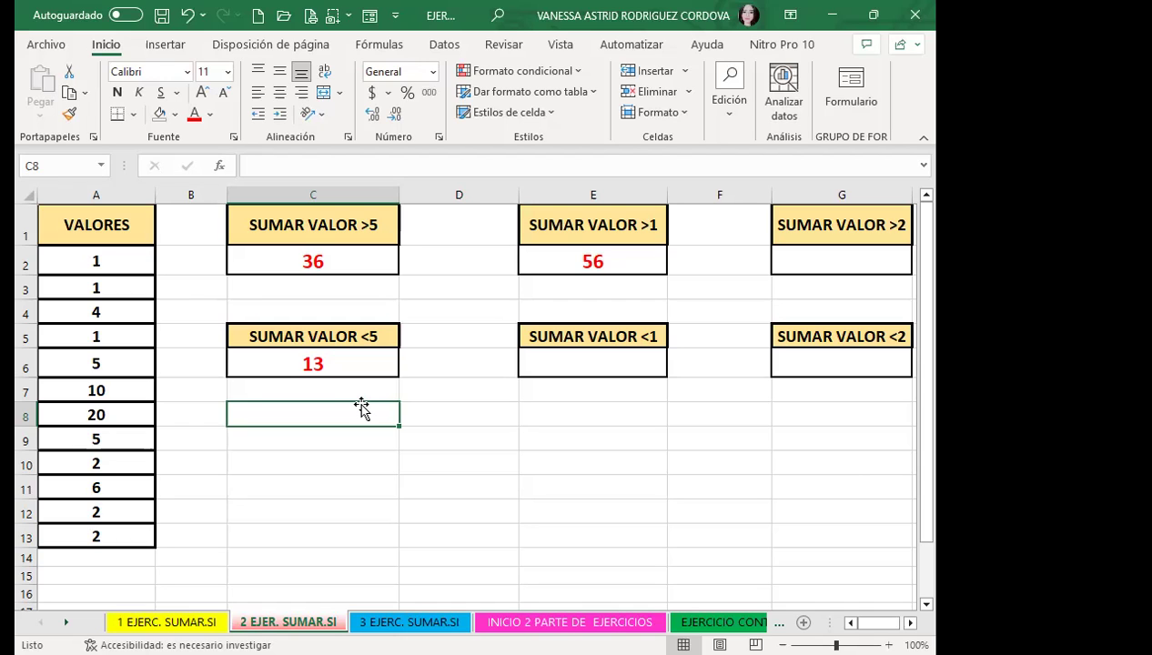
Step: Enter the criterion >5 in cell C8
double_click(362, 409)
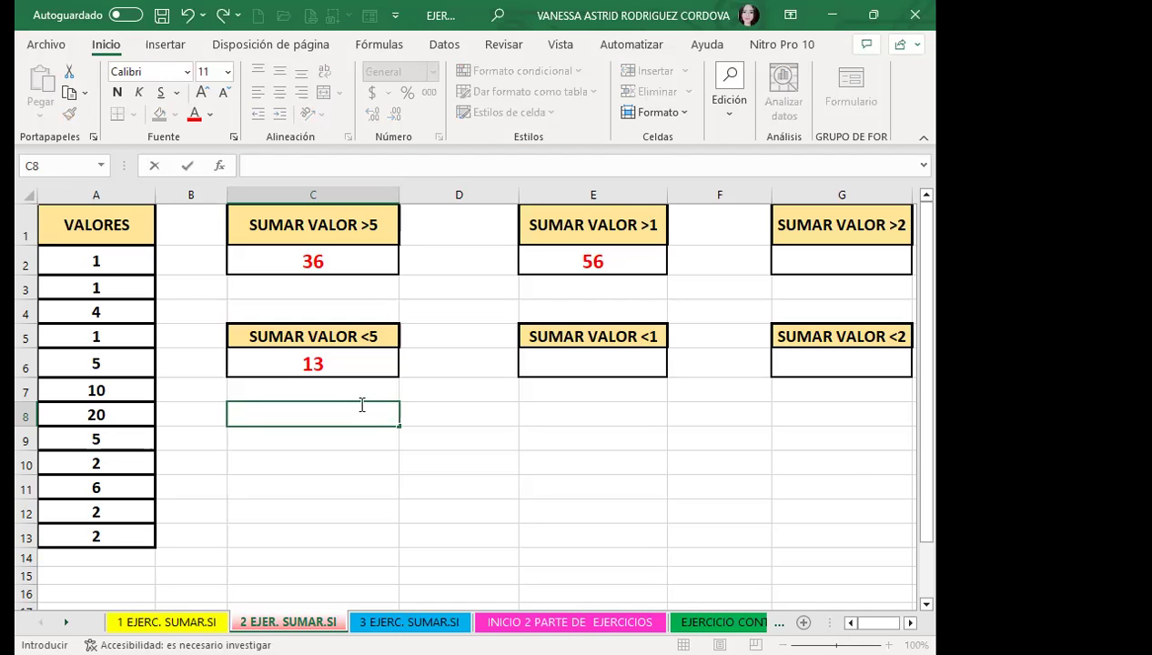
type(">5")
key("Return")
Step: Copy C2's red, bold, boxed formatting onto C8 with Format Painter, then select C9
left_click(311, 259)
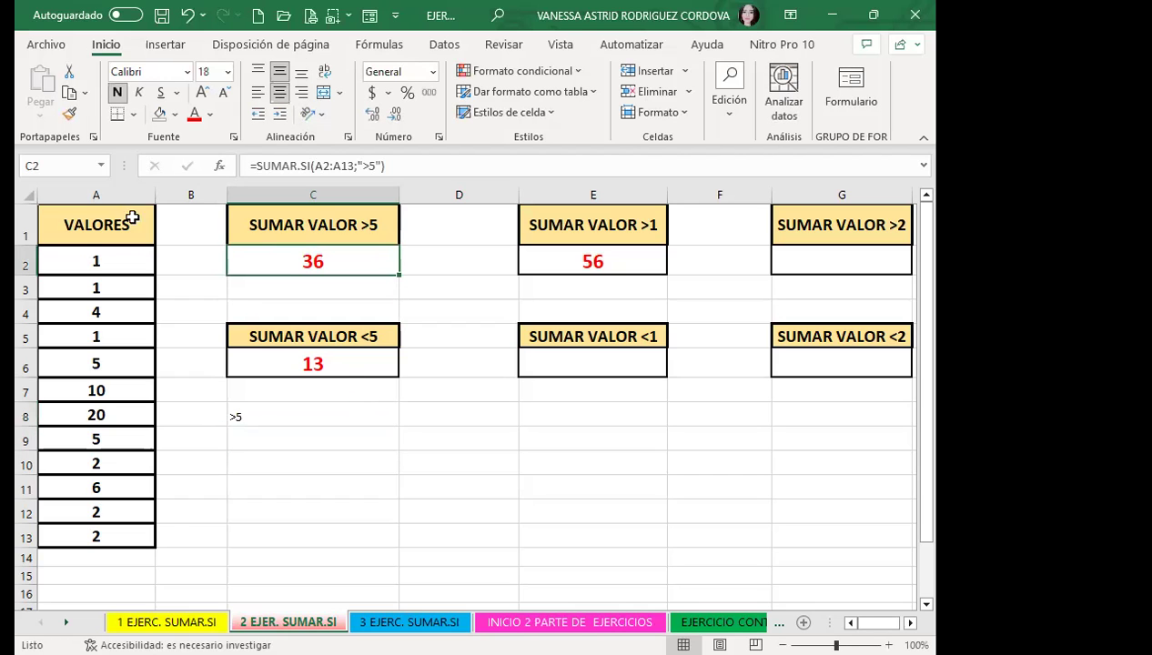
left_click(69, 91)
left_click(70, 114)
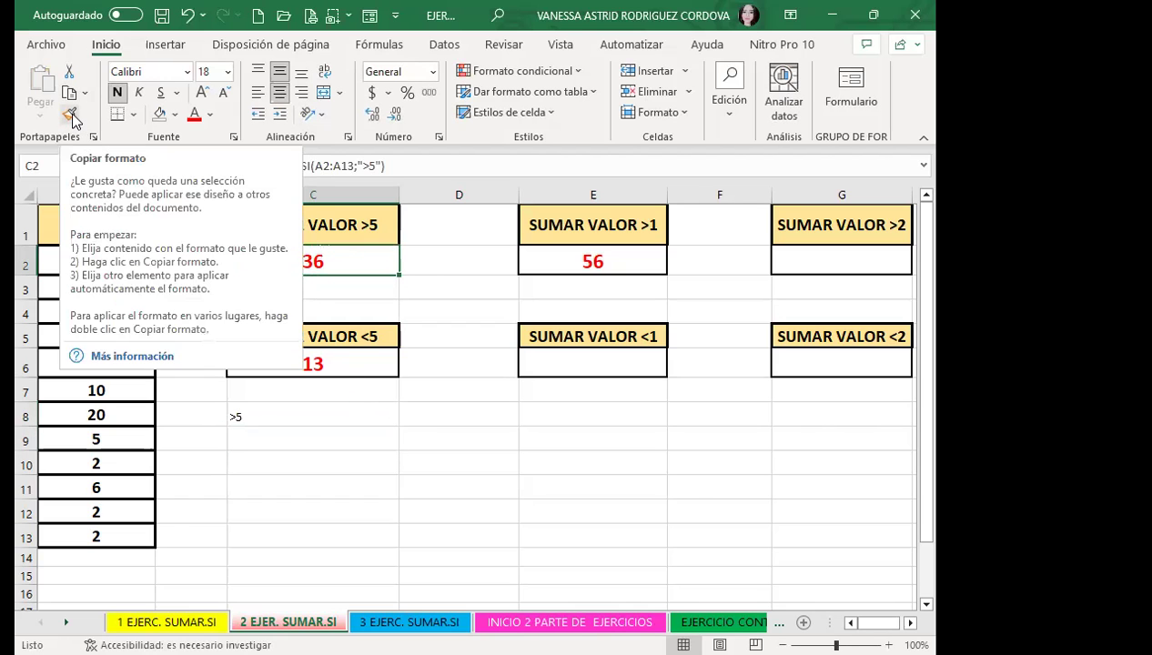
left_click(259, 418)
left_click(292, 449)
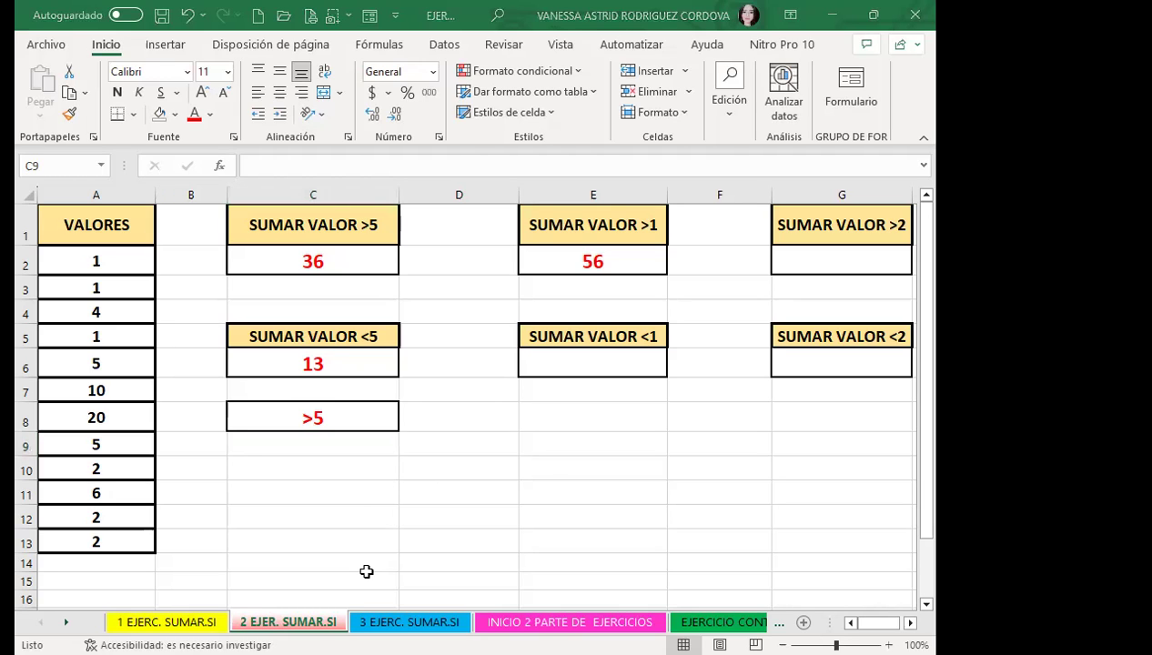
left_click(320, 445)
Step: Enter =SUMAR.SI(A2:A13;C8) in C9 to sum the values above 5, giving 36
type("=")
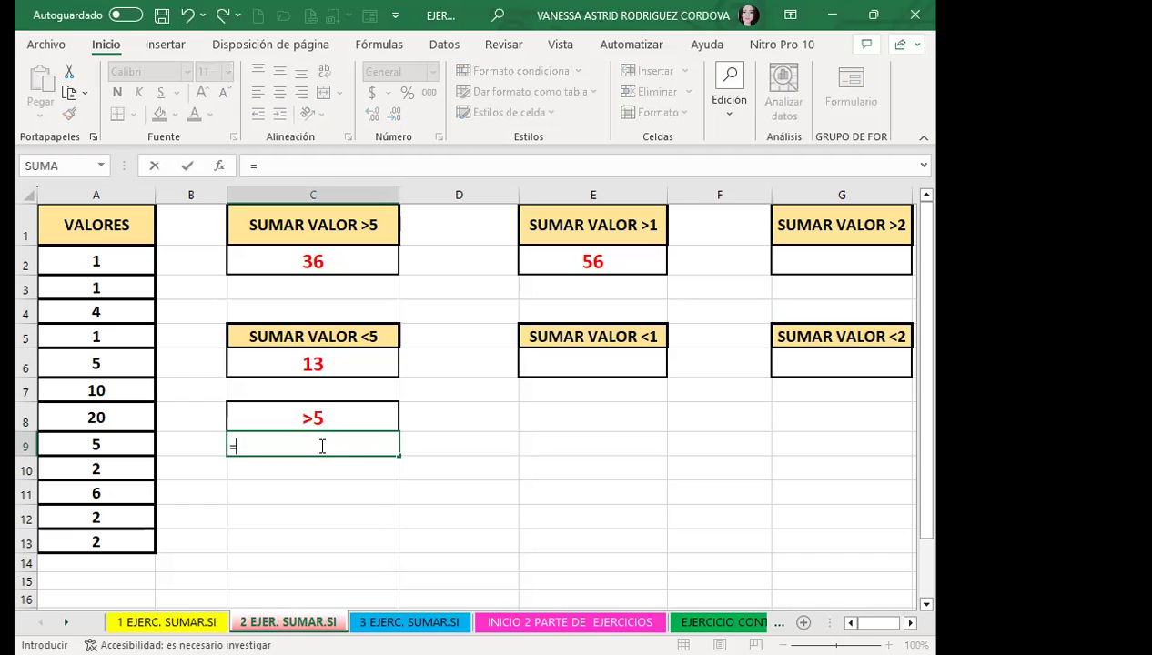
type("SUMAR")
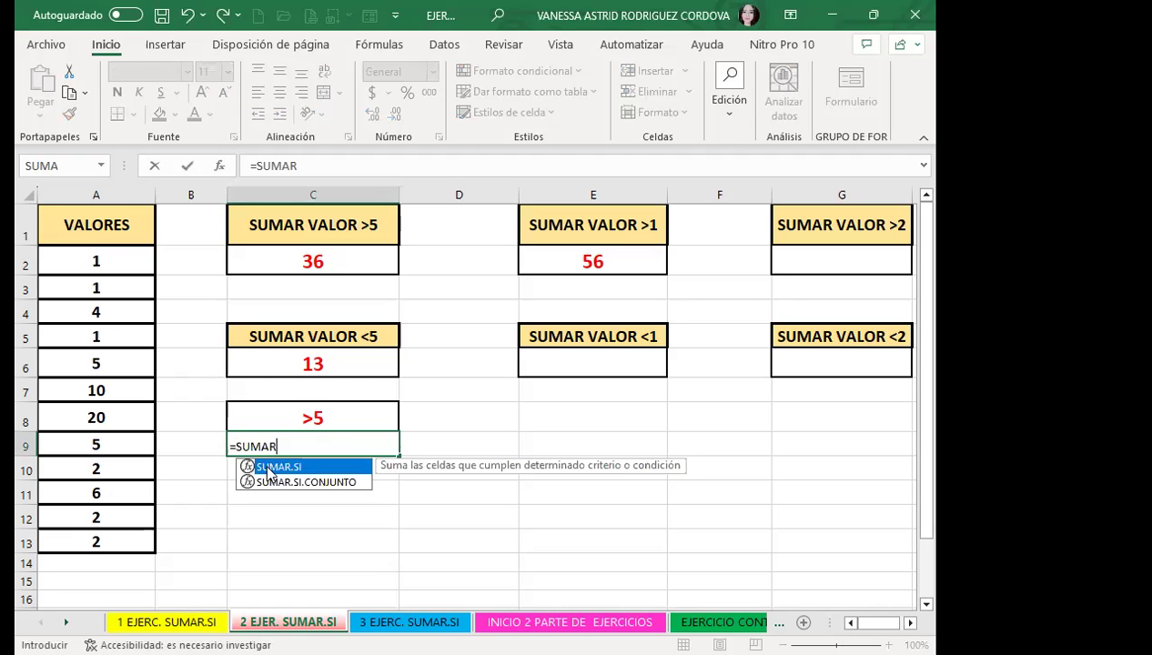
key("Tab")
left_click(106, 263)
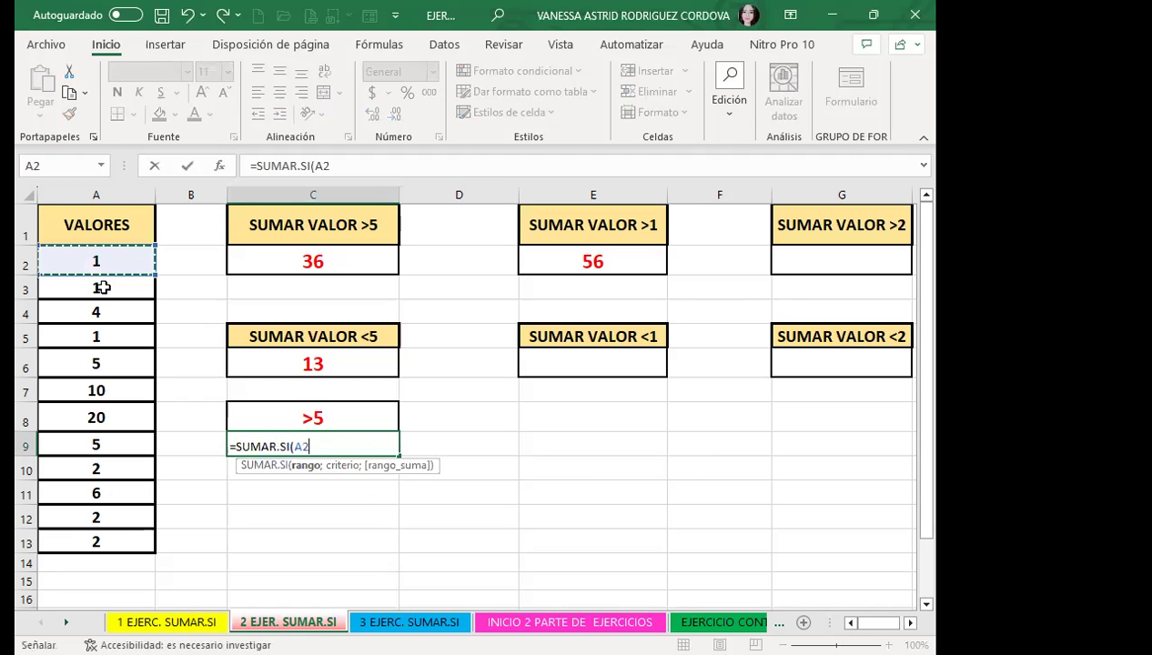
left_click(103, 541, "shift")
type(";")
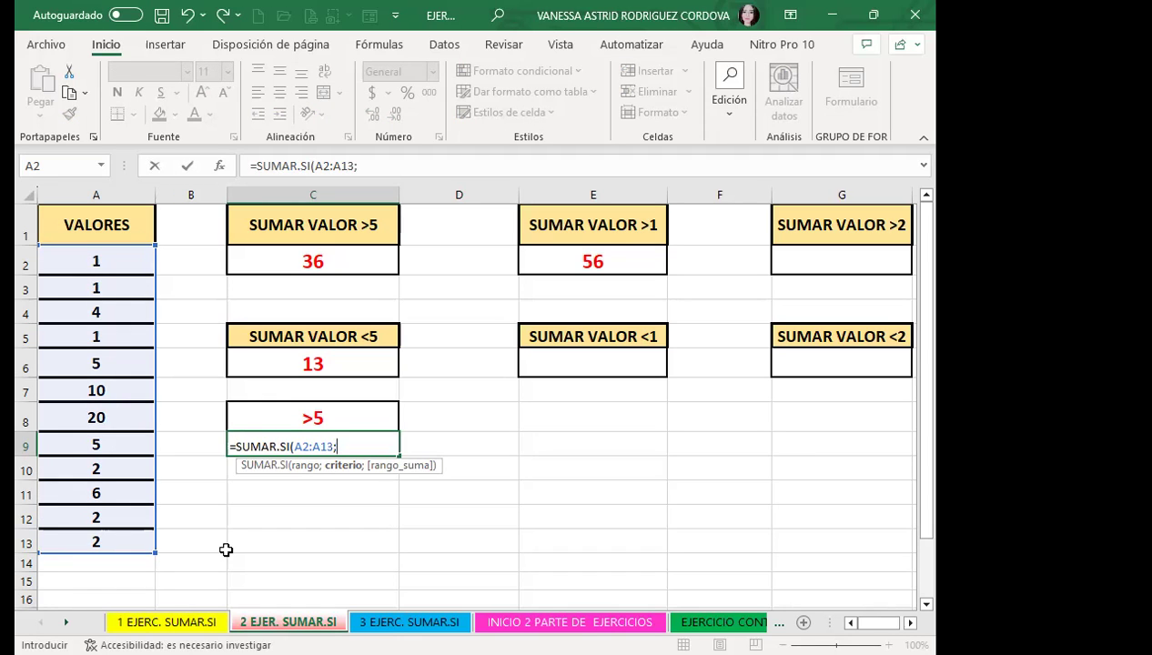
left_click(294, 419)
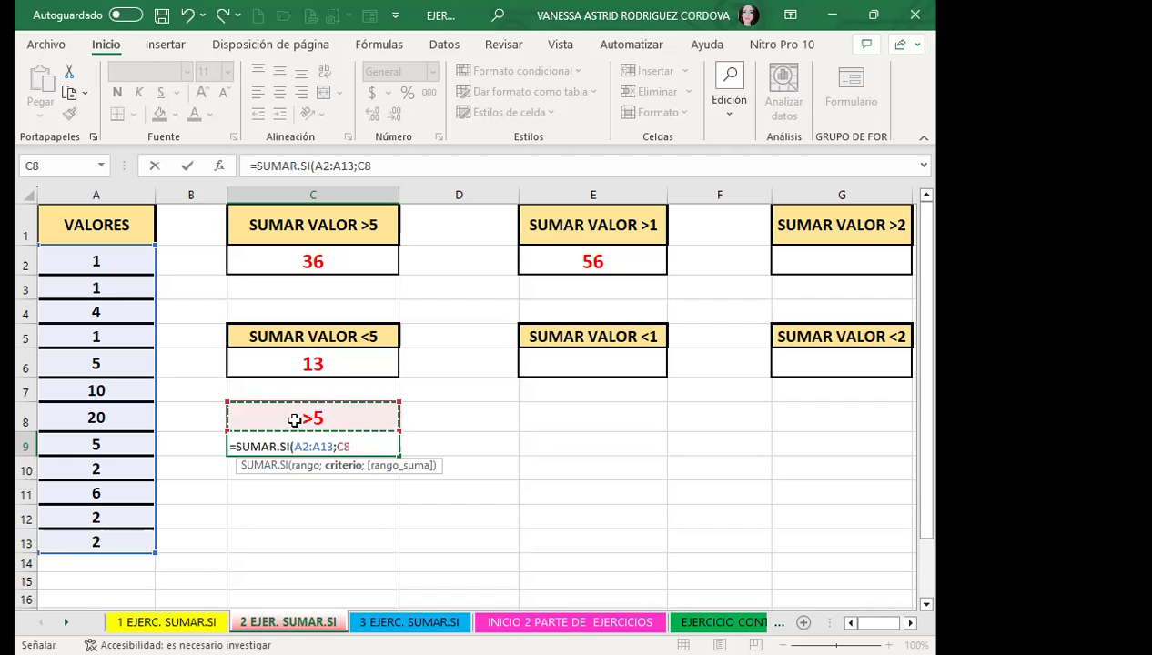
key("Return")
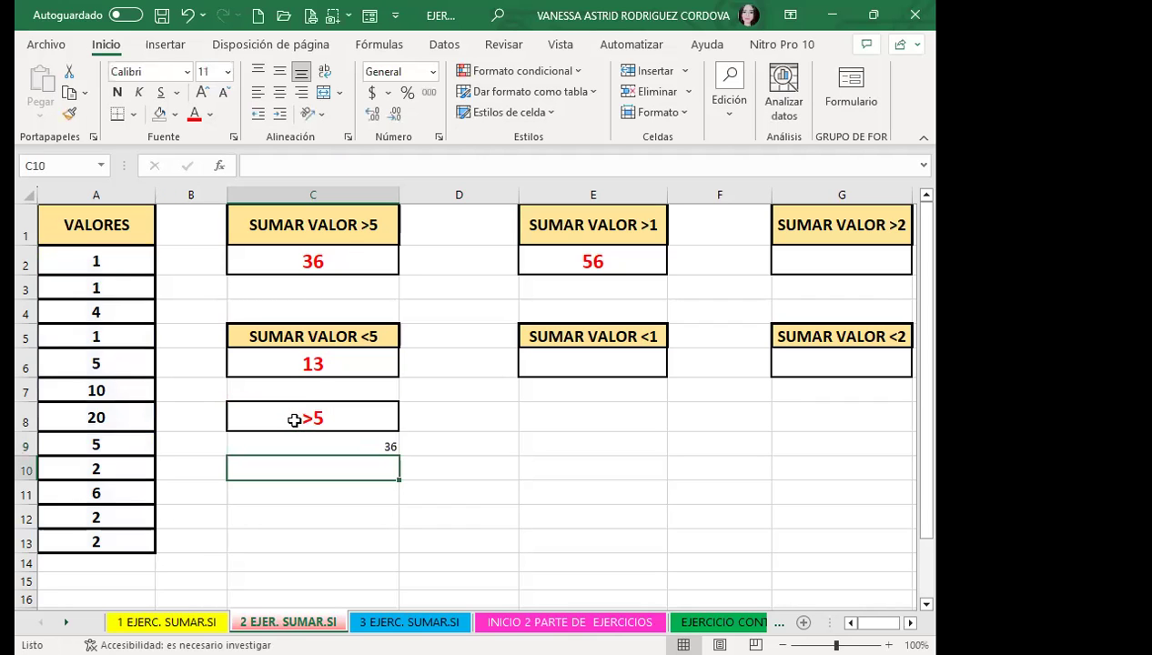
Step: Apply C2's red, bold, boxed format to the 36 in C9 and check its formula
left_click(343, 255)
left_click(69, 114)
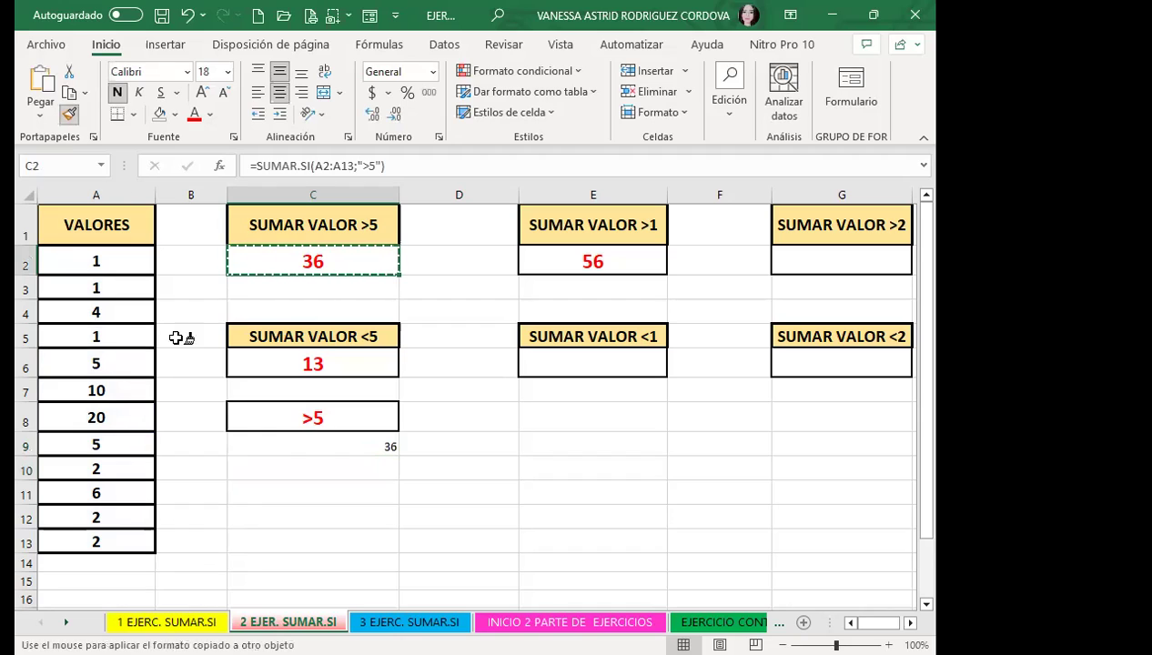
left_click(344, 442)
left_click(349, 489)
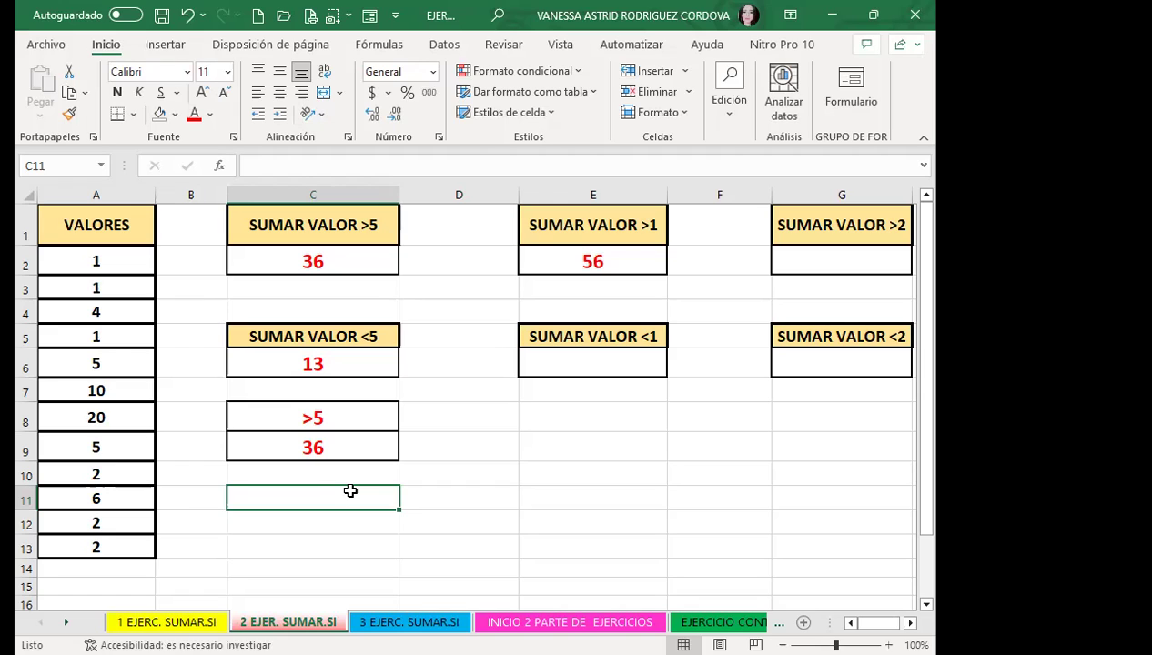
left_click(339, 449)
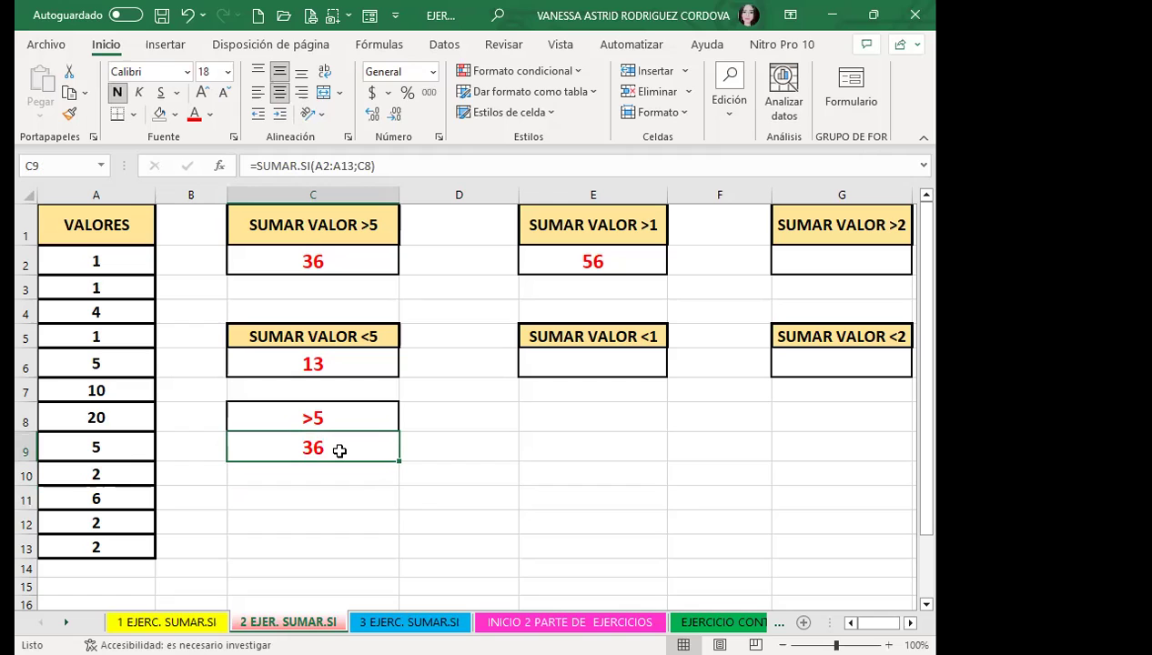
left_click(463, 444)
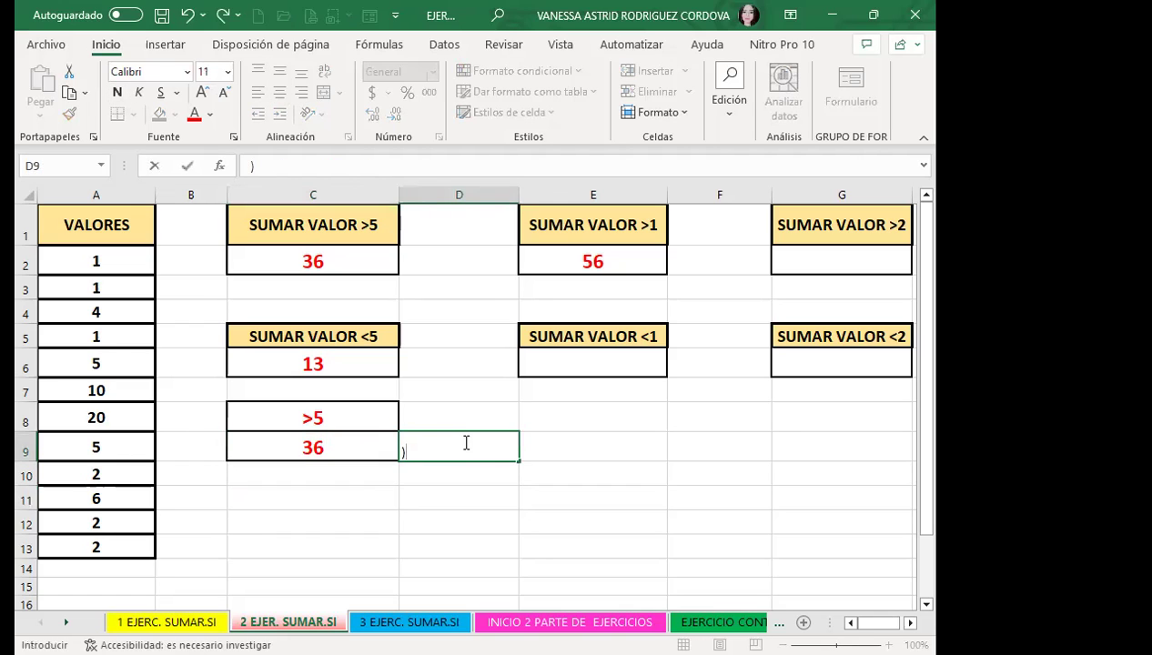
Step: Enter =40>30 in E9, which shows VERDADERO, then review C9's formula
left_click(569, 451)
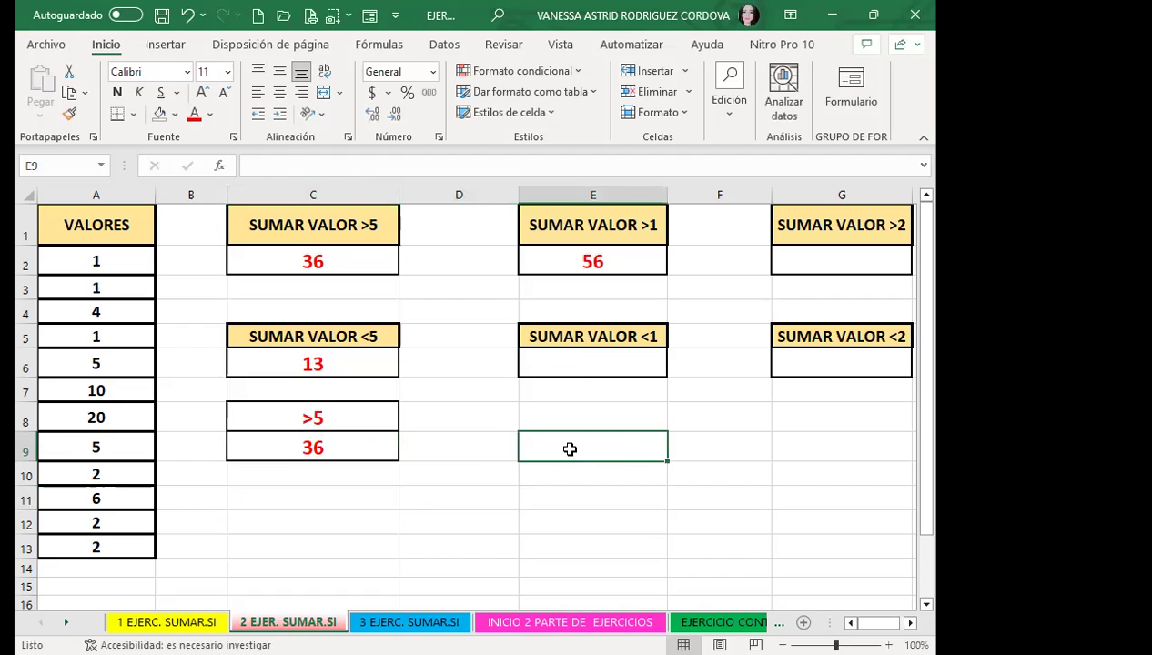
type("=")
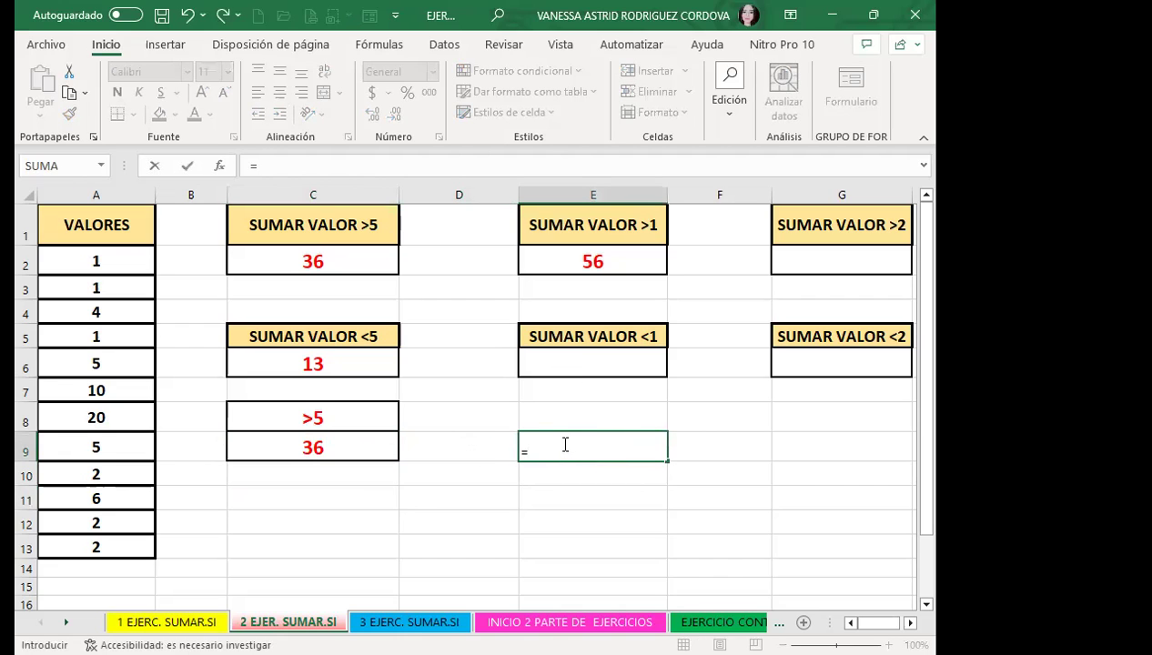
type("40")
type(">")
type("30")
key("Return")
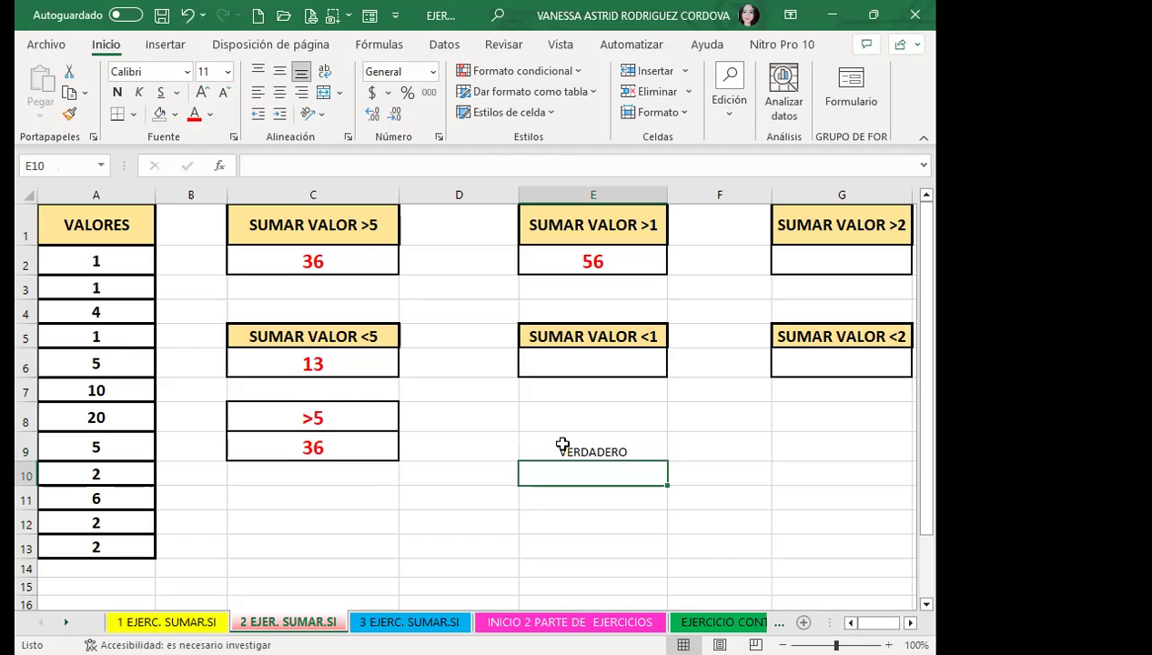
left_click(563, 446)
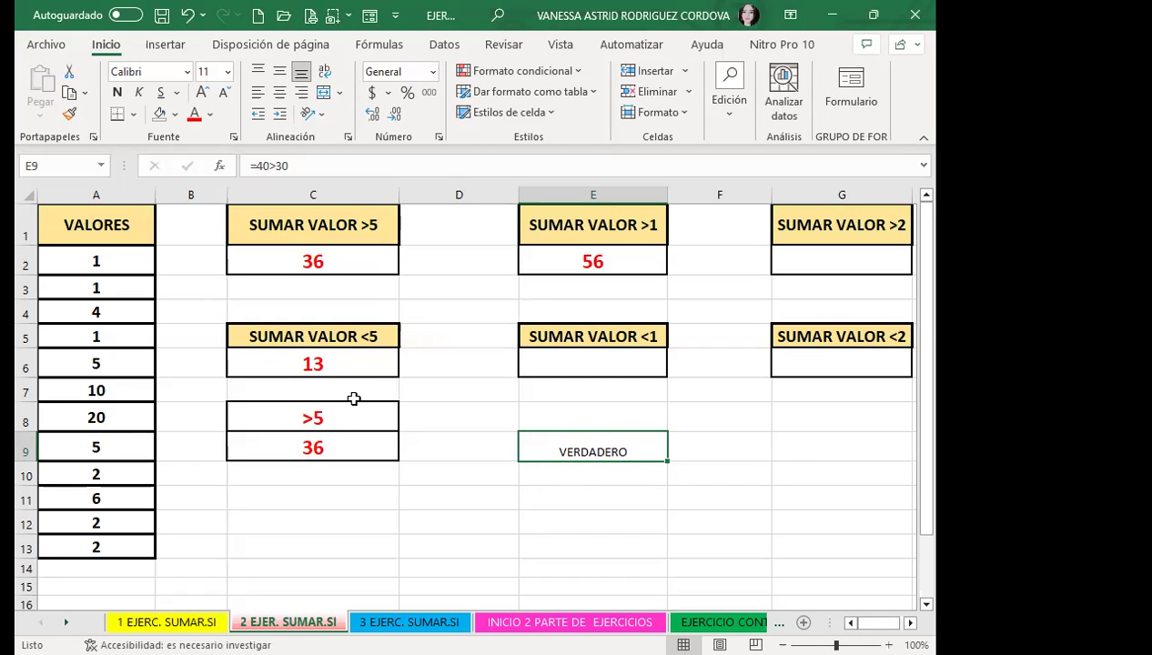
left_click(354, 447)
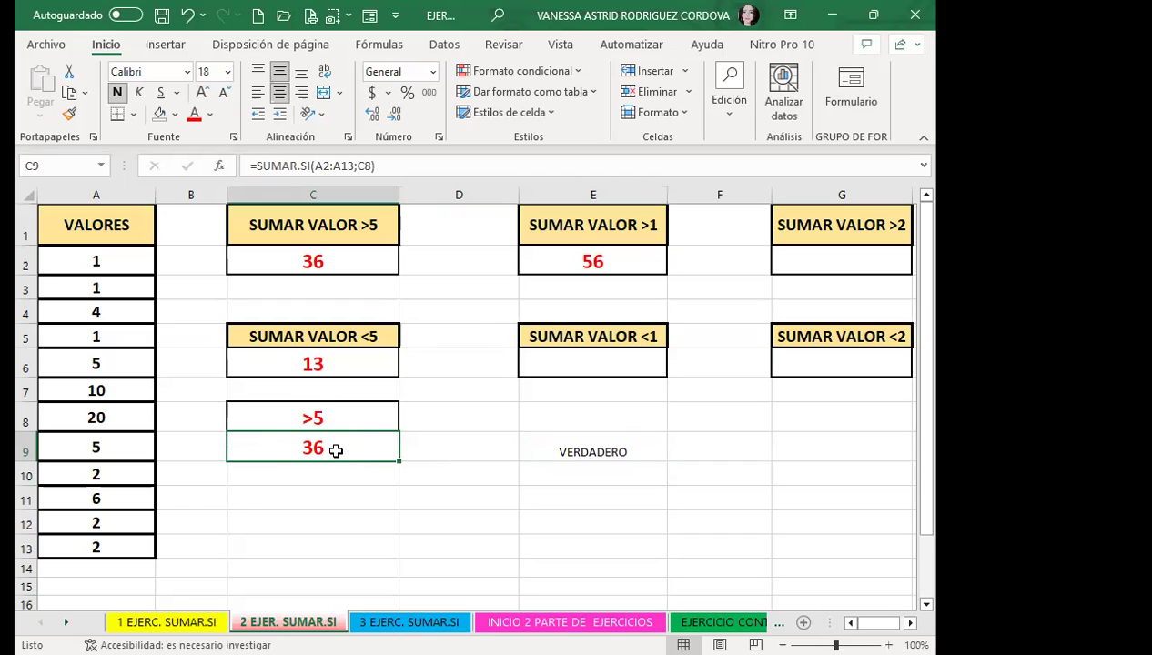
Step: Review the contents of C8, C9 and E9, then switch to sheet 3 EJER. SUMAR.SI
left_click(349, 419)
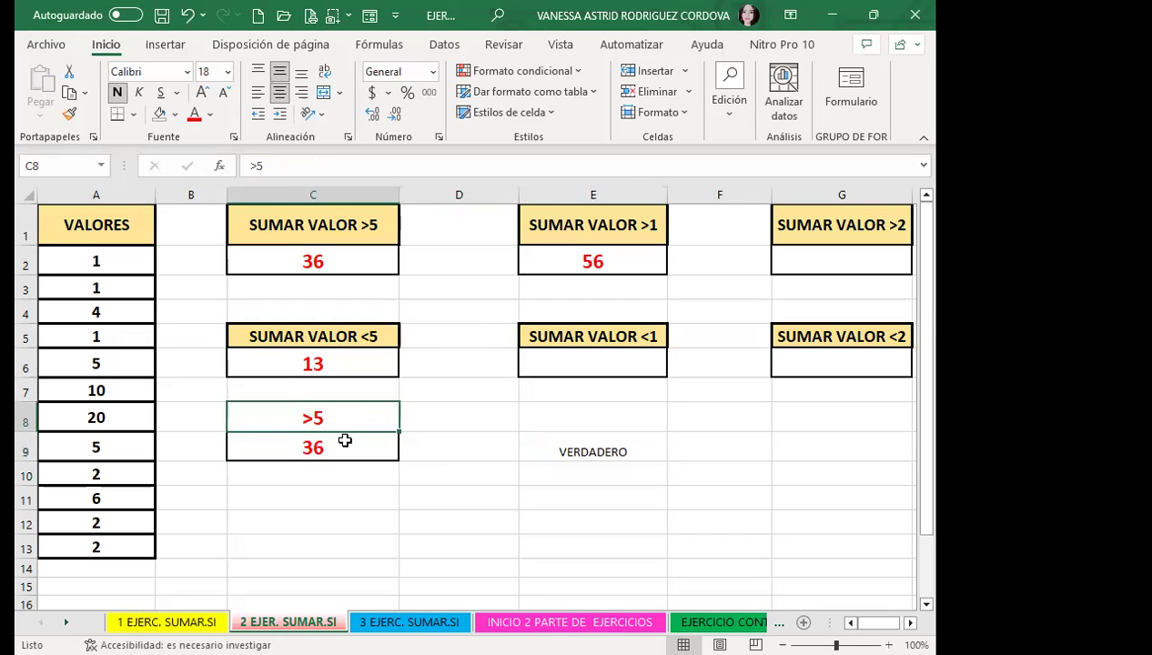
left_click(339, 445)
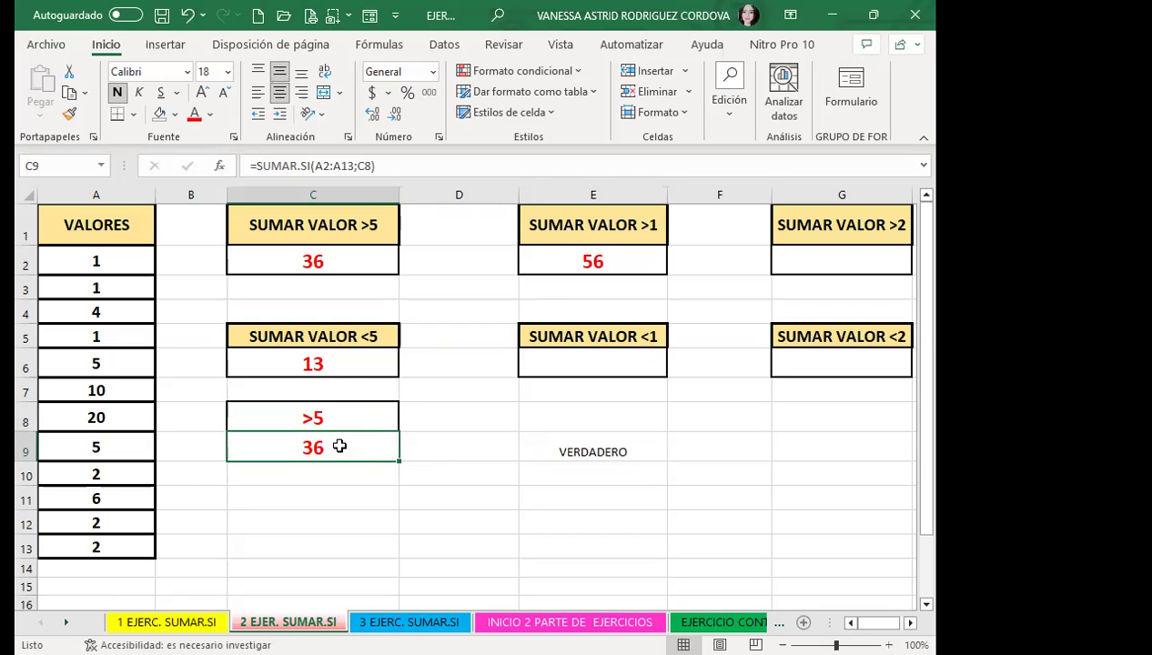
left_click(557, 455)
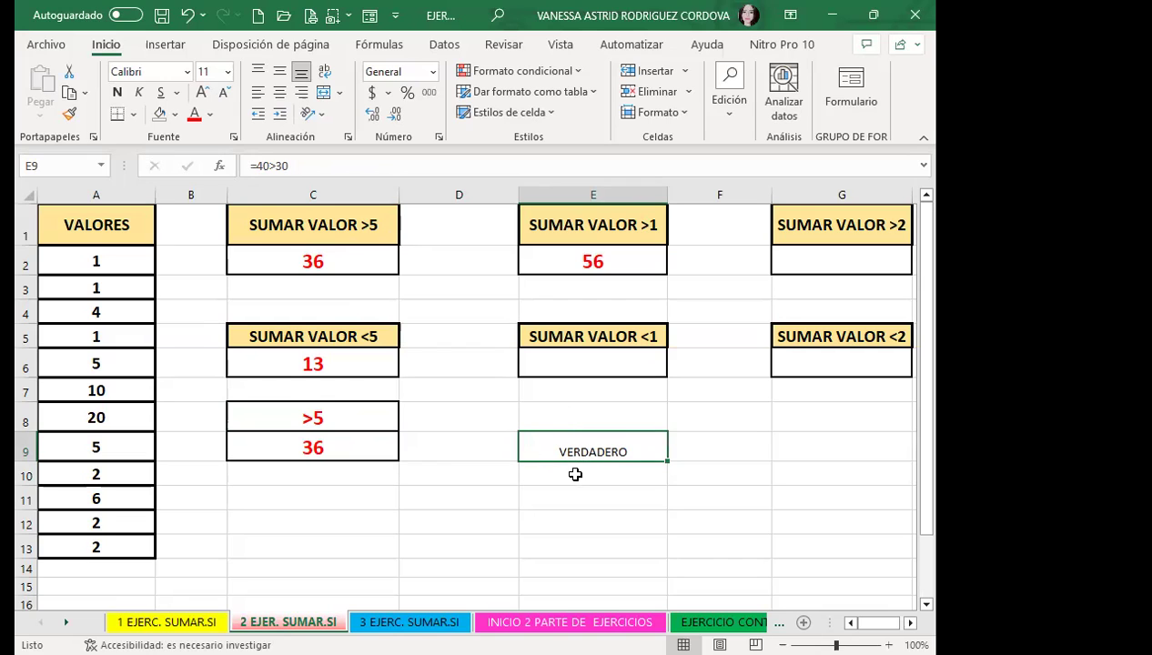
left_click(561, 478)
left_click(565, 452)
left_click(362, 443)
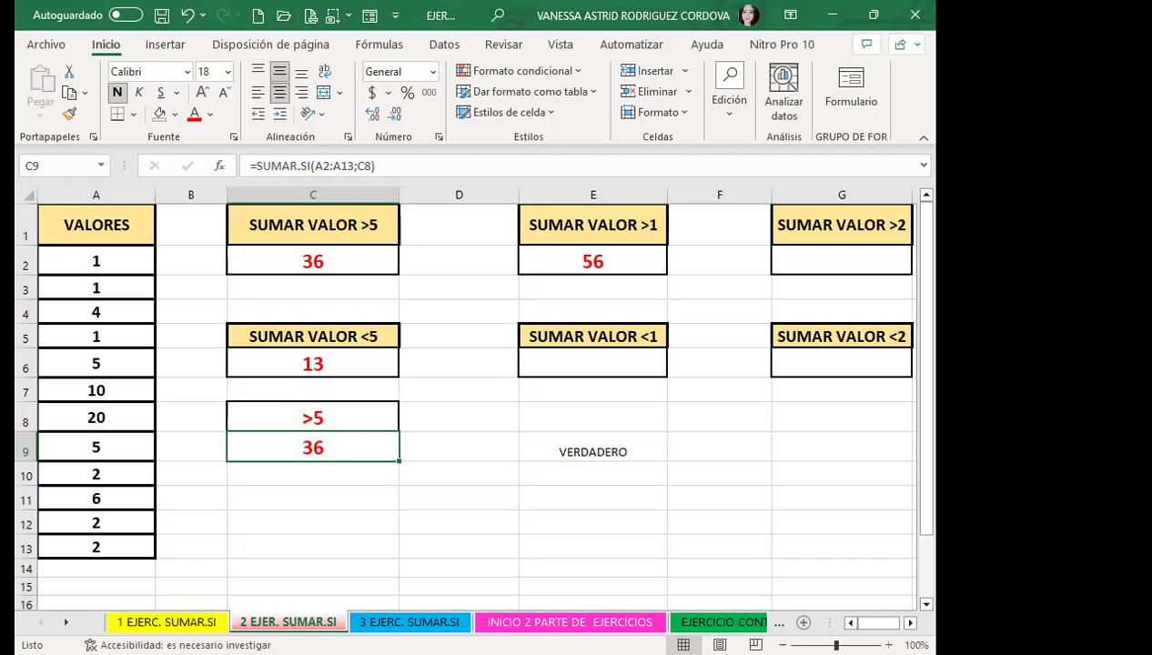
left_click(410, 623)
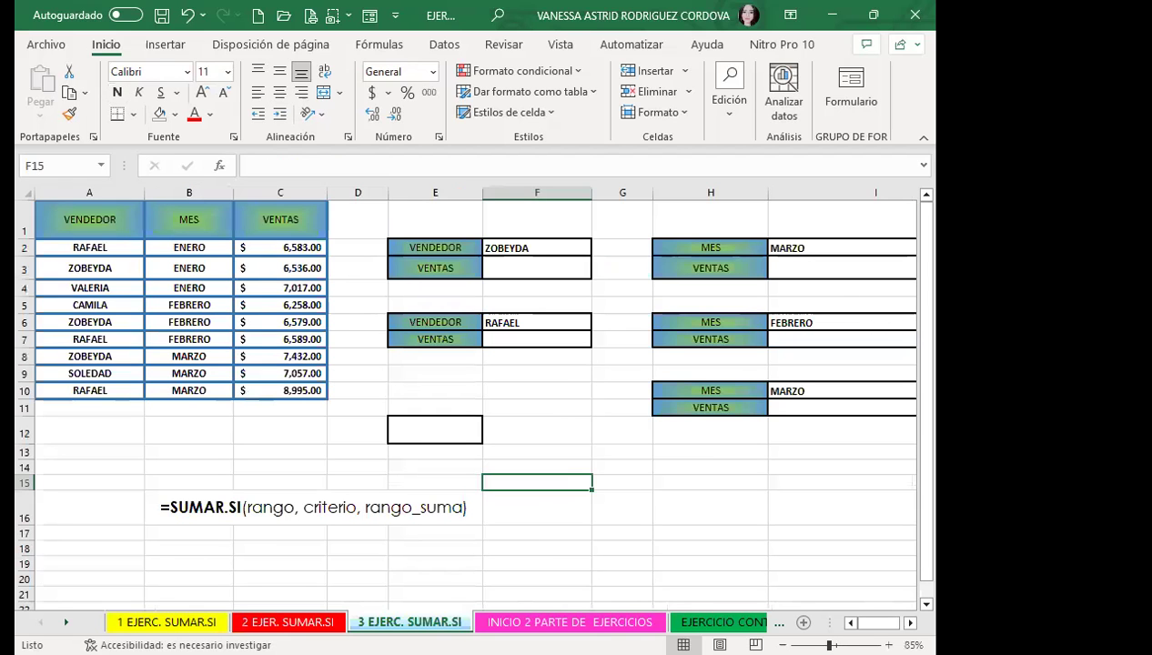
left_click(288, 623)
left_click(410, 623)
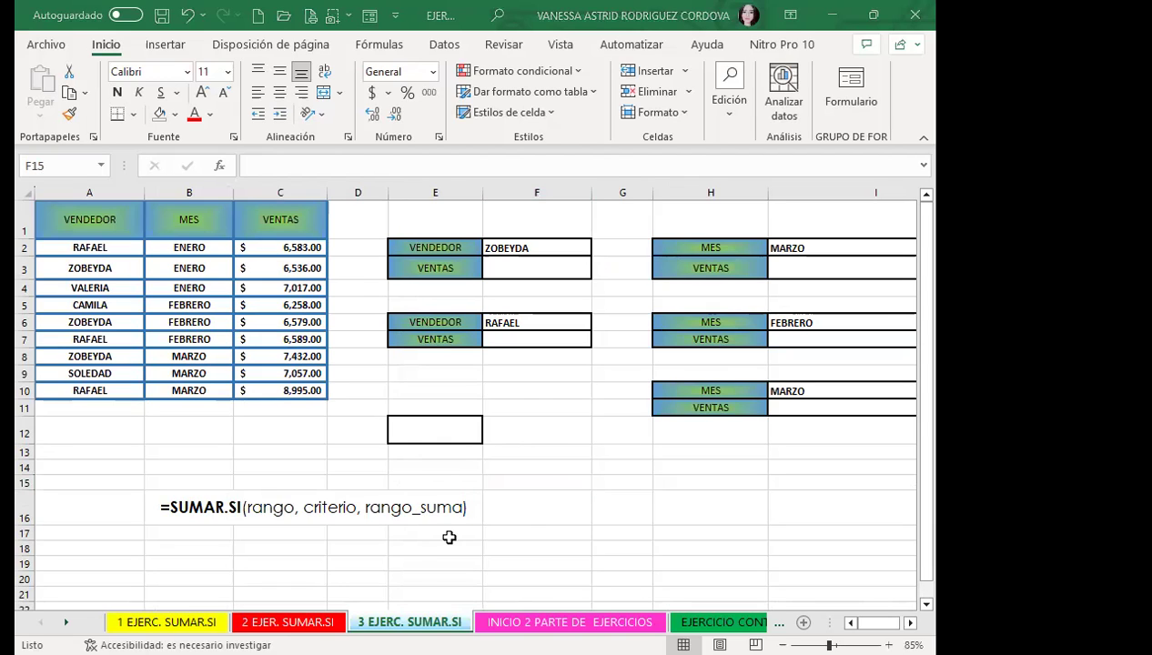
left_click(525, 269)
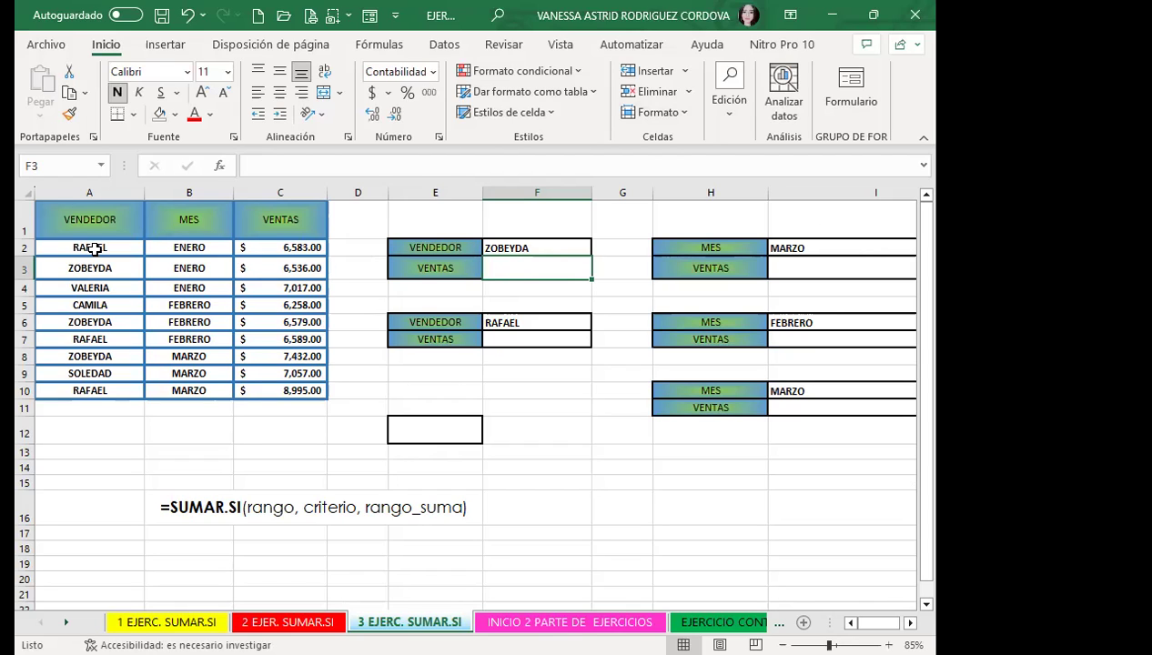
left_click(91, 247)
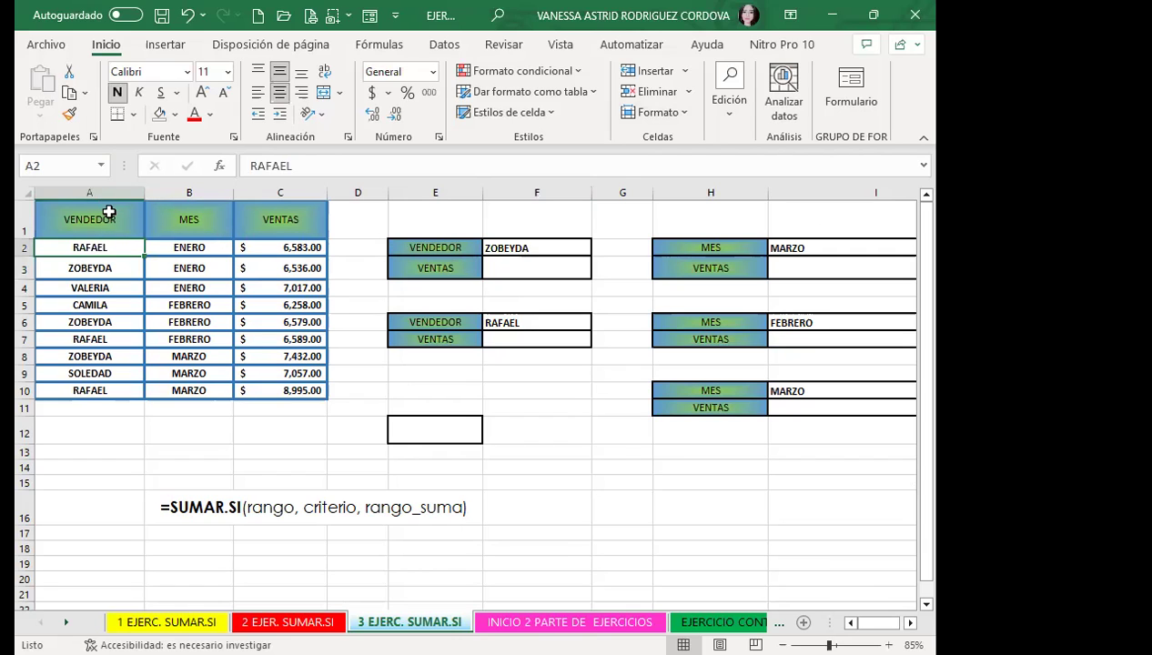
left_click_drag(106, 266, 91, 390)
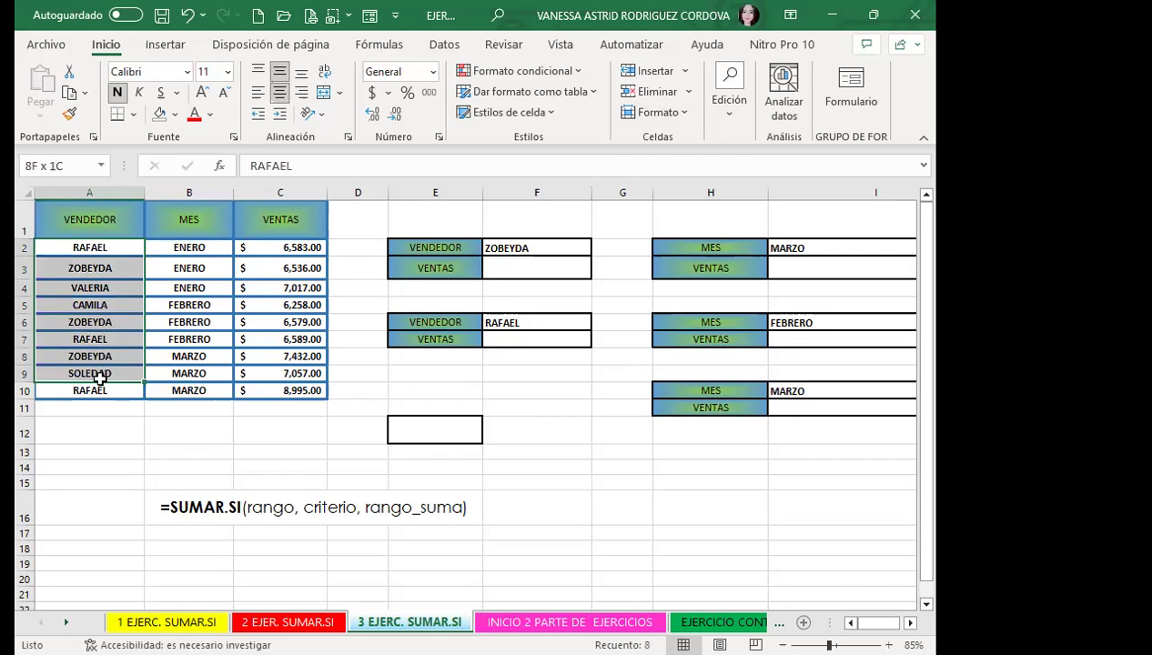
left_click_drag(279, 247, 276, 390)
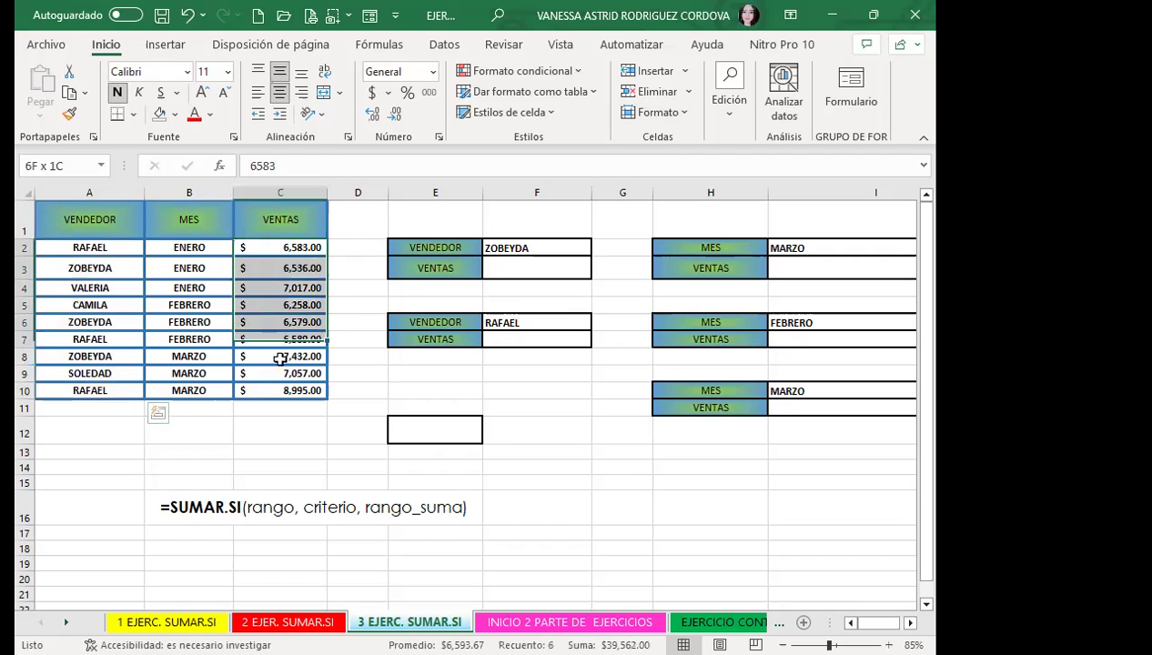
left_click_drag(192, 248, 189, 383)
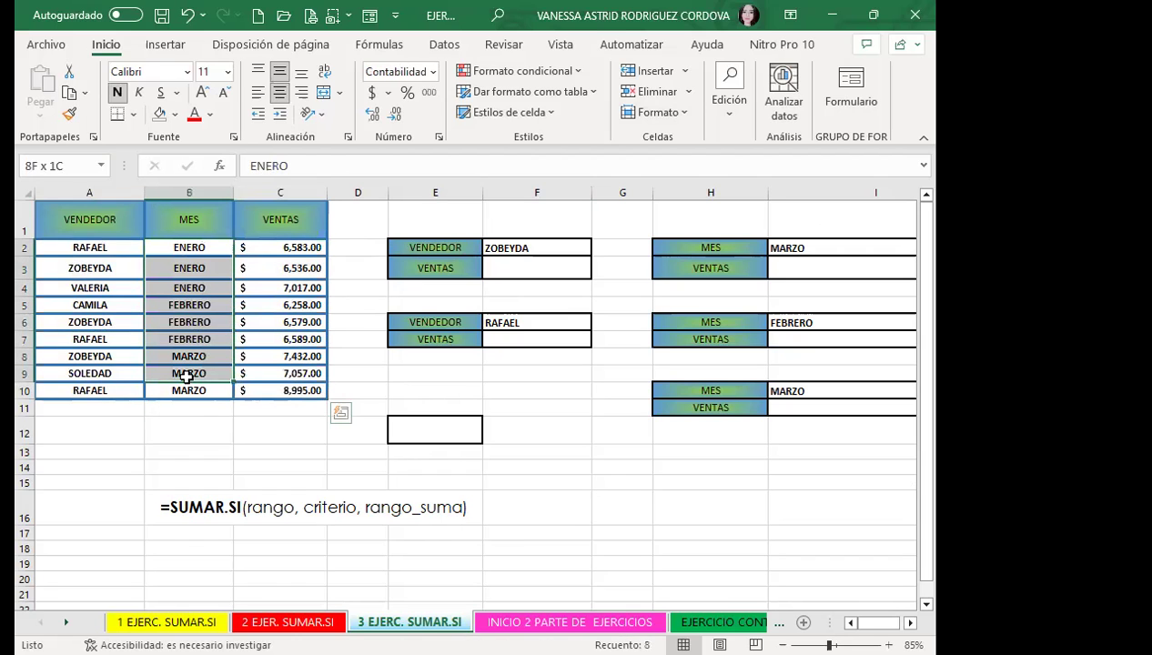
left_click(508, 254)
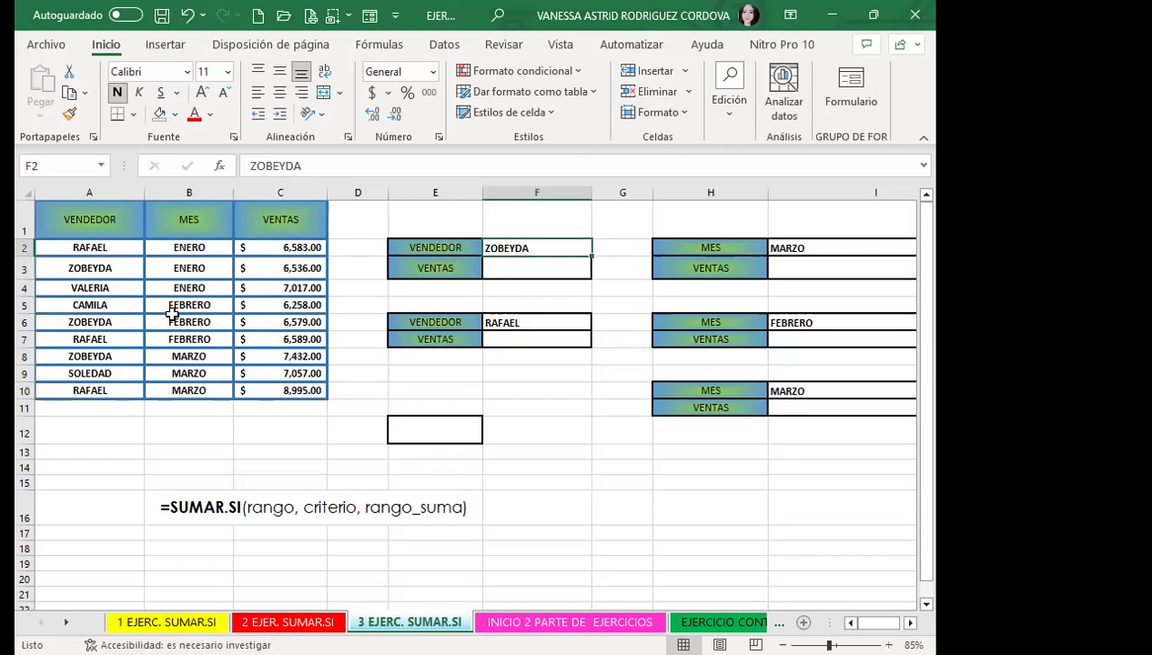
left_click(510, 269)
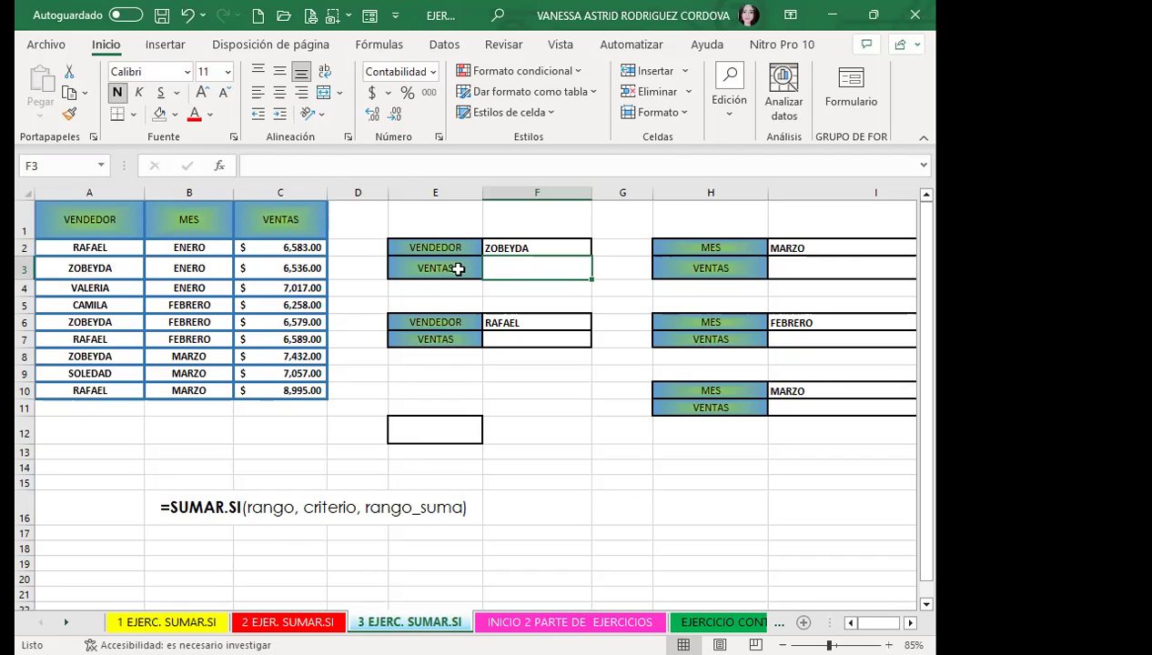
Step: Enter =SUMAR.SI(A2:A10;F2;C2:C10) in F3 to total ZOBEYDA's sales, $20,547.00
type("=")
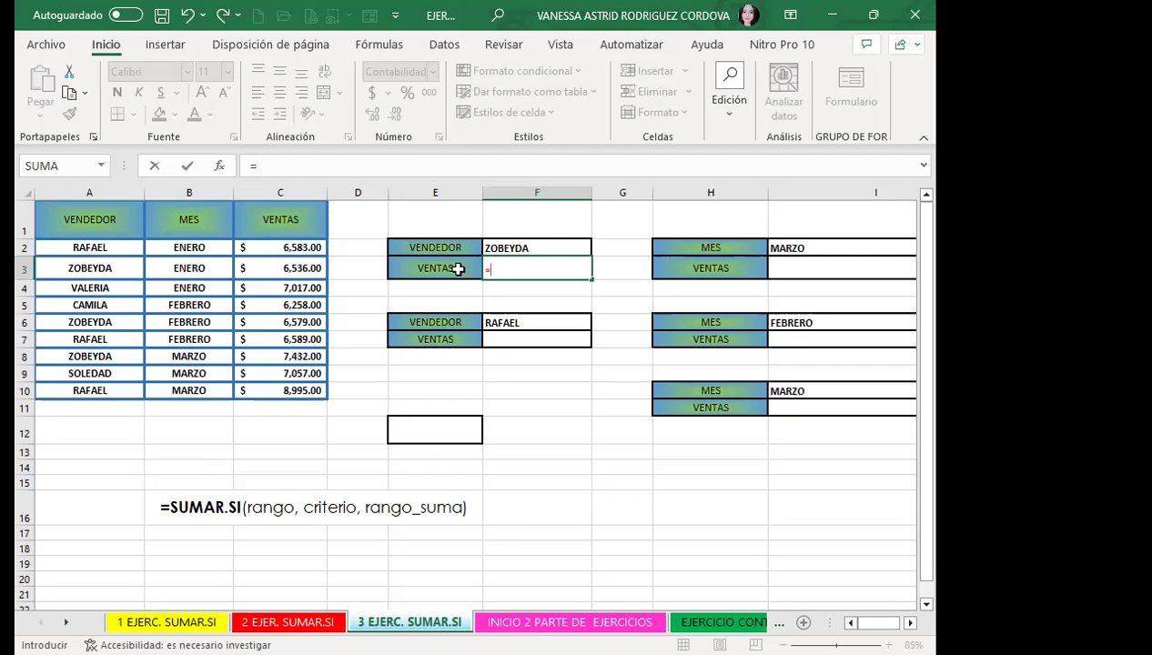
type("SUMAR")
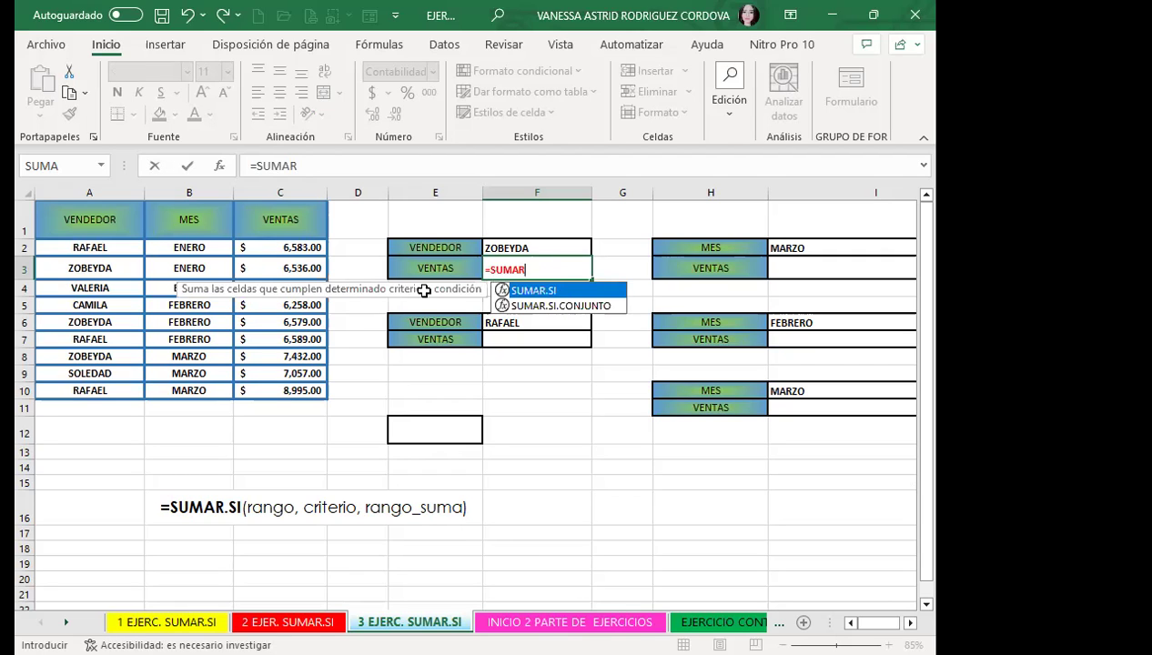
key("Tab")
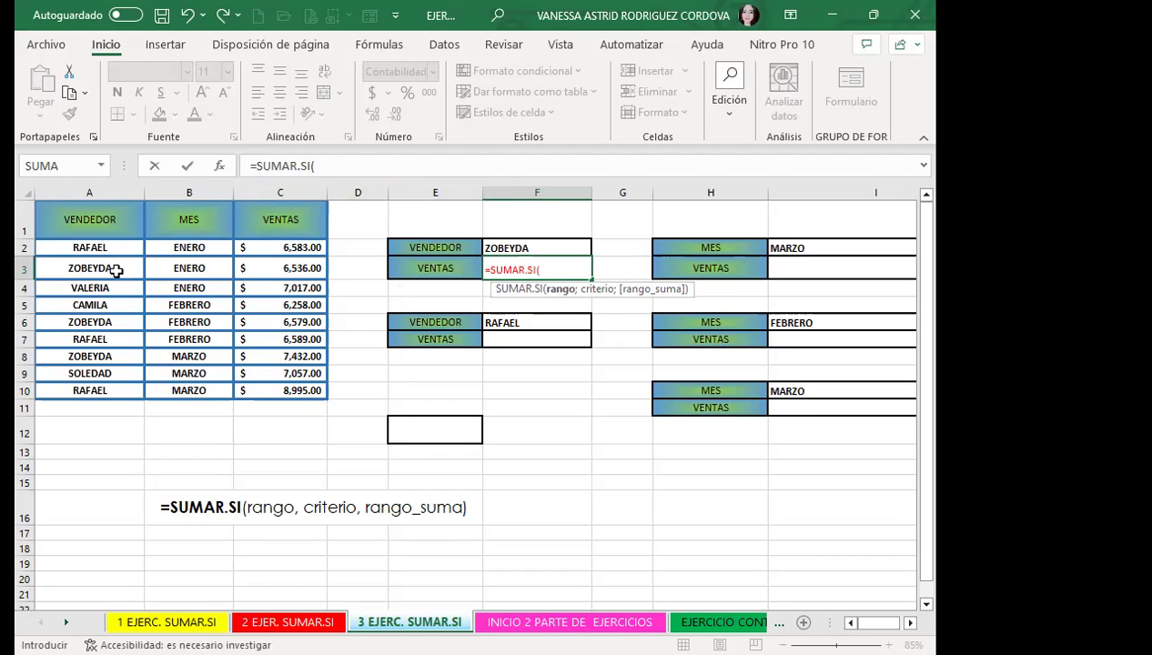
left_click(102, 249)
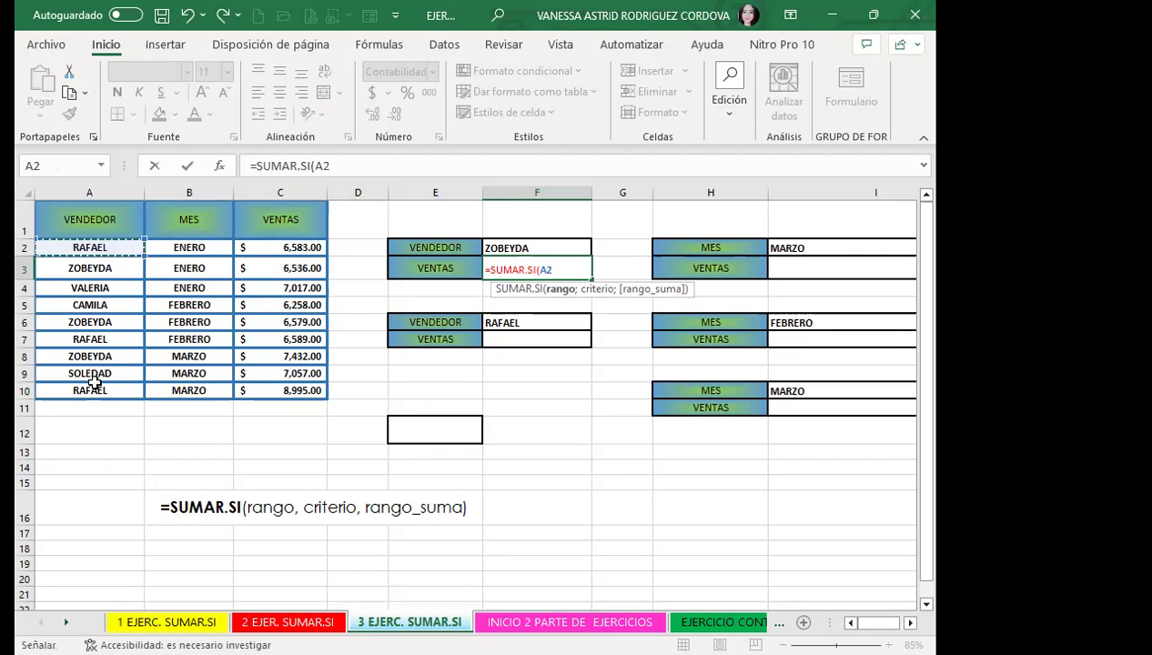
left_click_drag(94, 382, 95, 384)
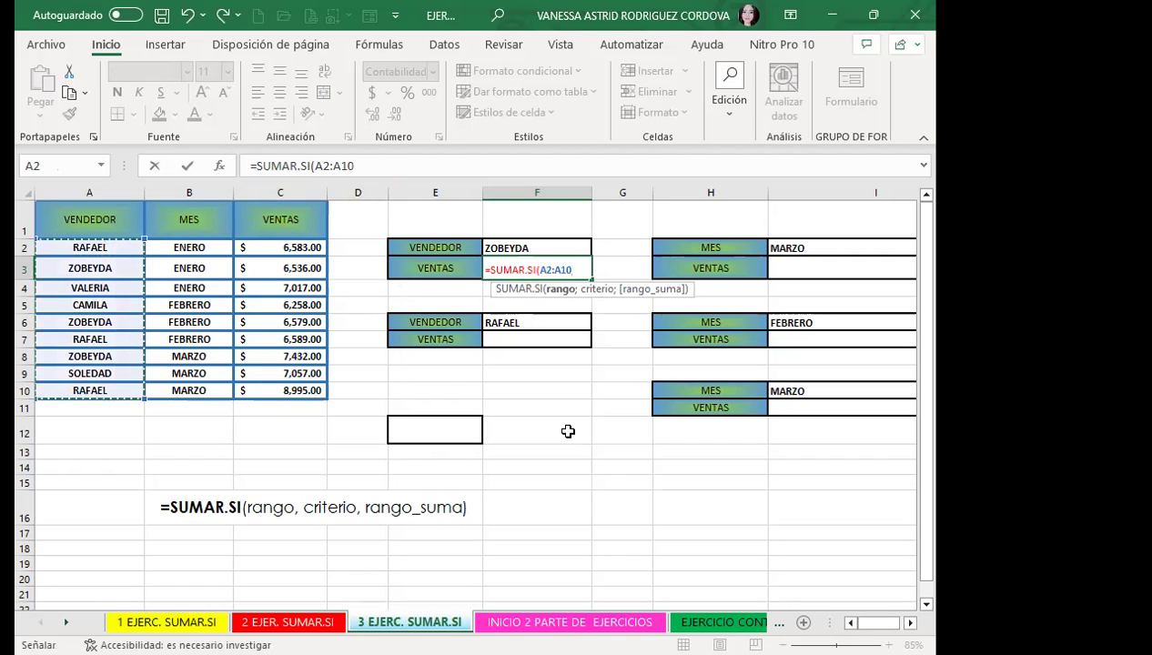
type(";")
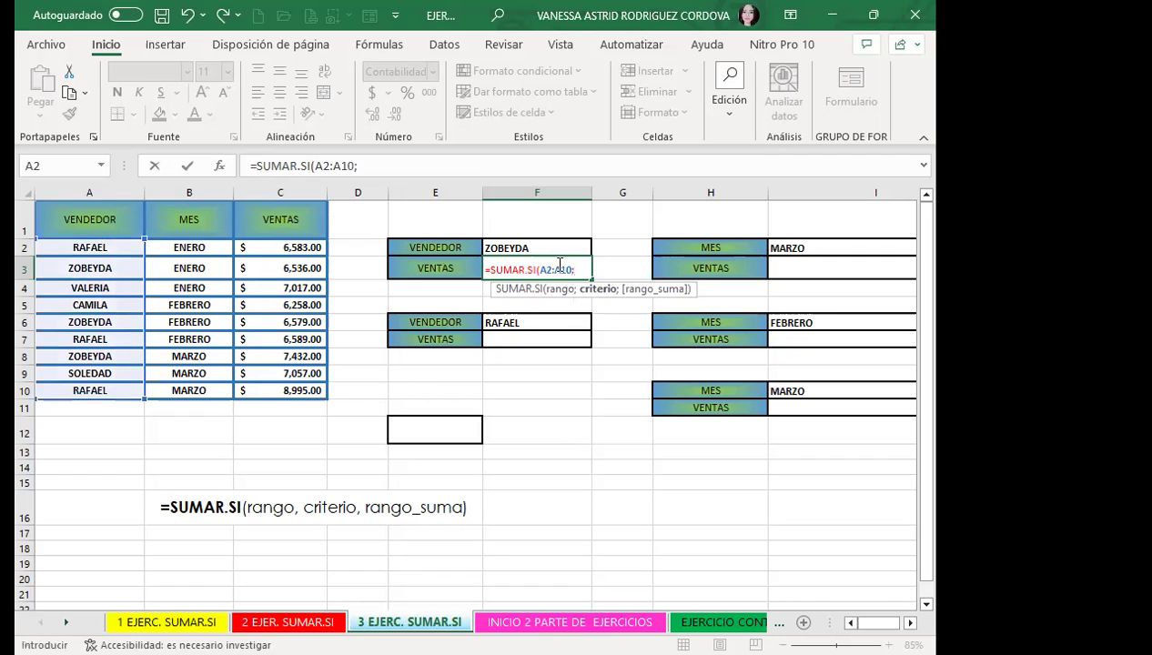
left_click(542, 246)
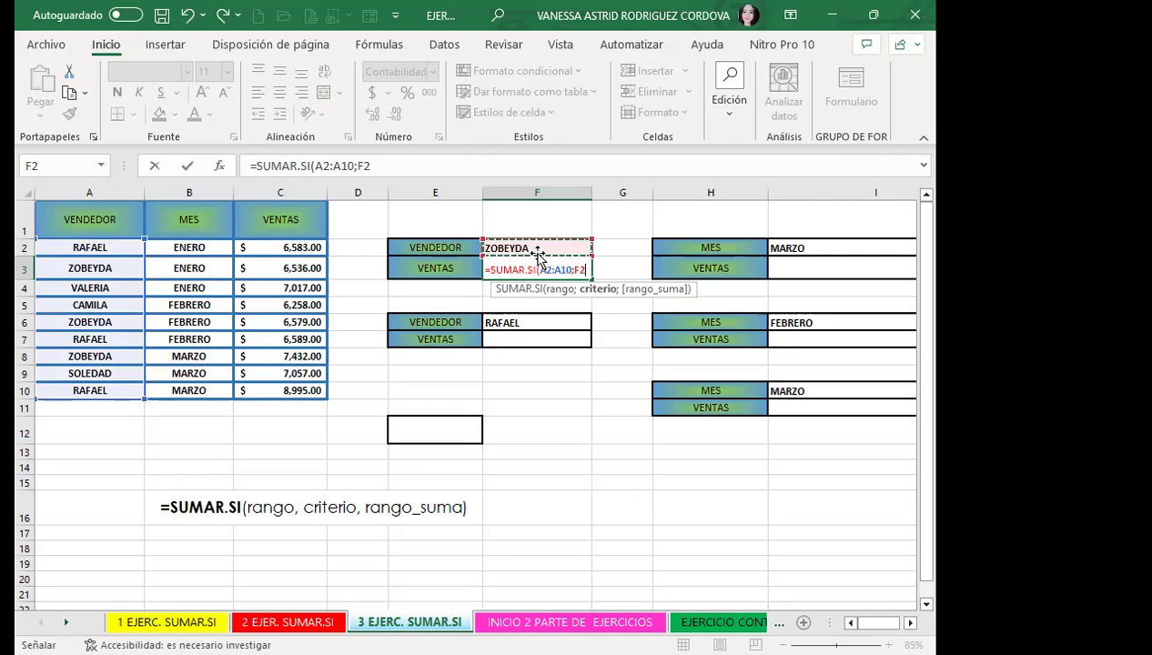
type(";")
left_click(285, 248)
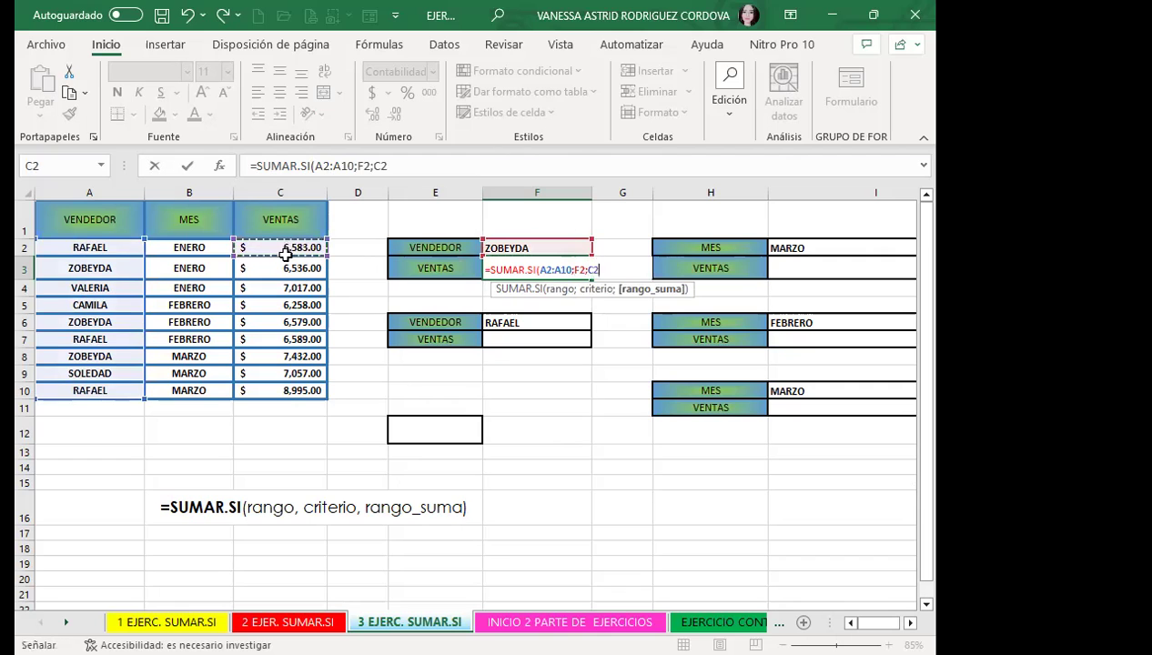
left_click(275, 390, "shift")
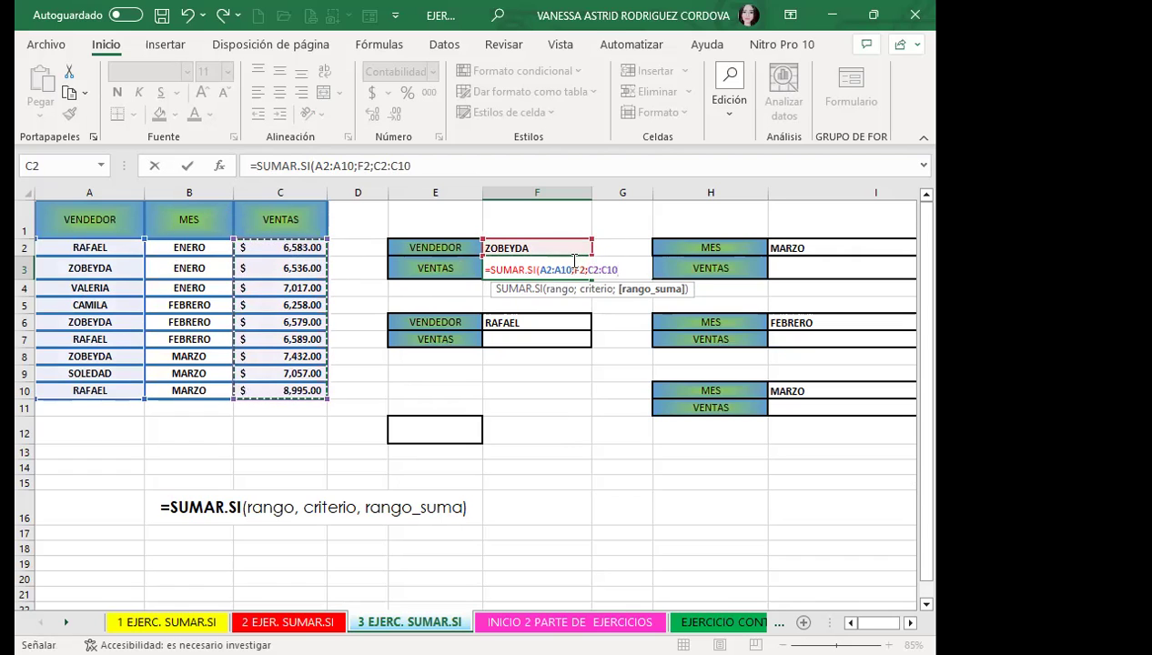
key("Return")
Step: Check ZOBEYDA's total against her three sales in C3, C6 and C8
left_click(512, 271)
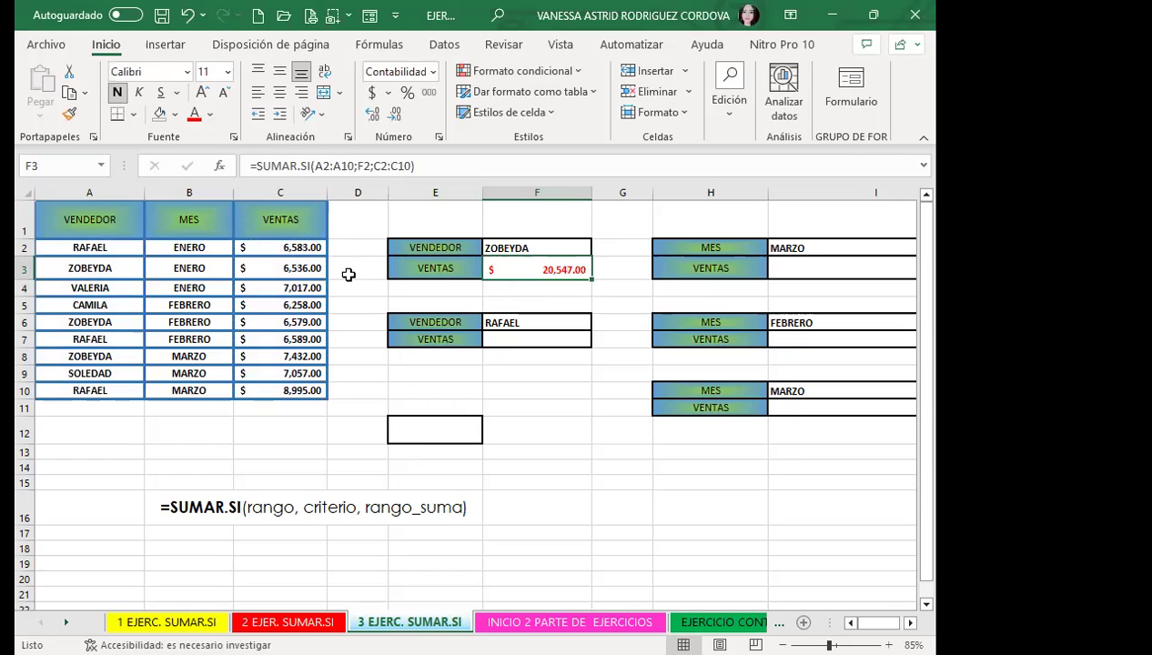
left_click(305, 270)
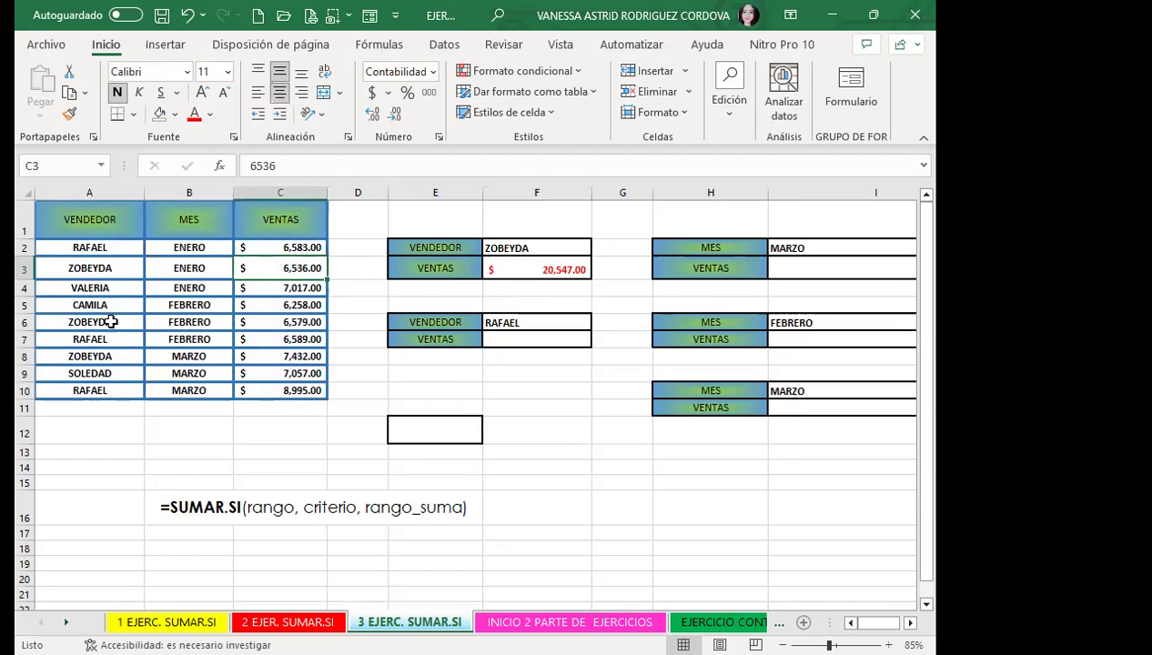
left_click(268, 322, "ctrl")
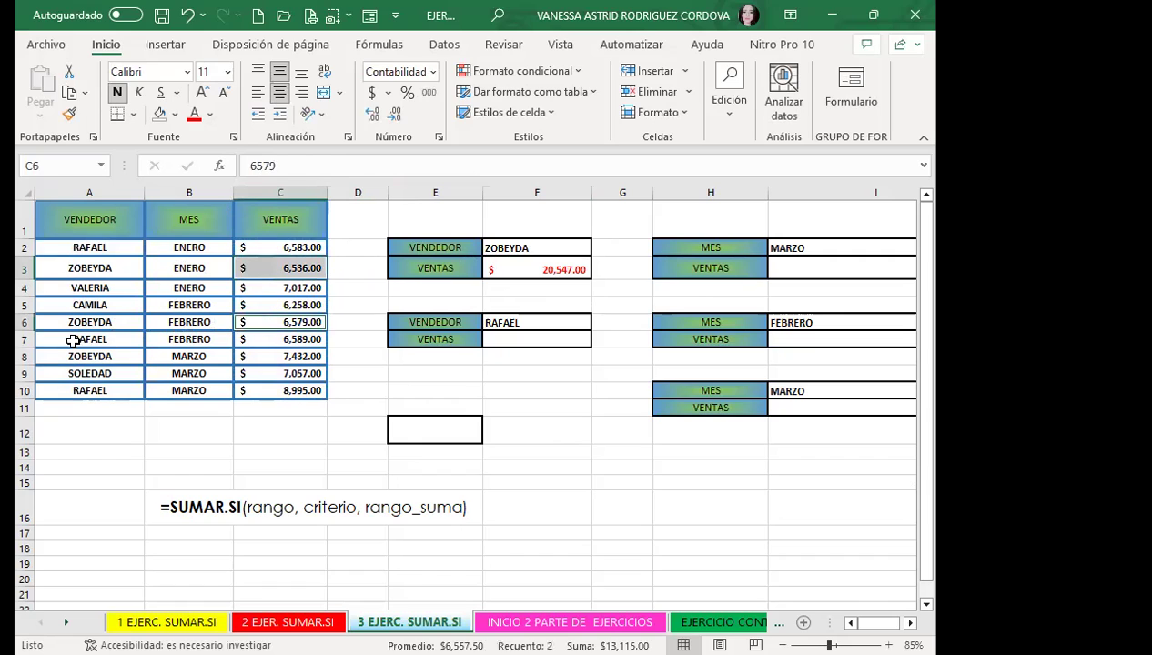
left_click(260, 356, "ctrl")
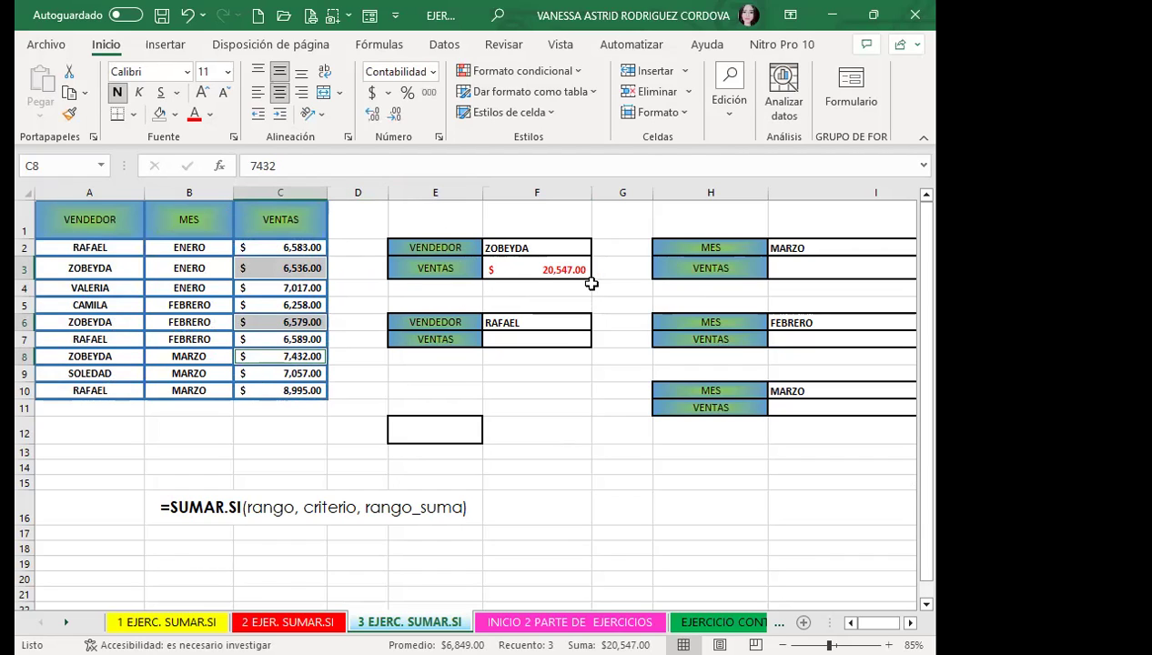
left_click(514, 339)
Step: Enter =SUMAR.SI(A2:A10;F6;C2:C10) in F7 to total RAFAEL's sales, $22,167.00
type("=")
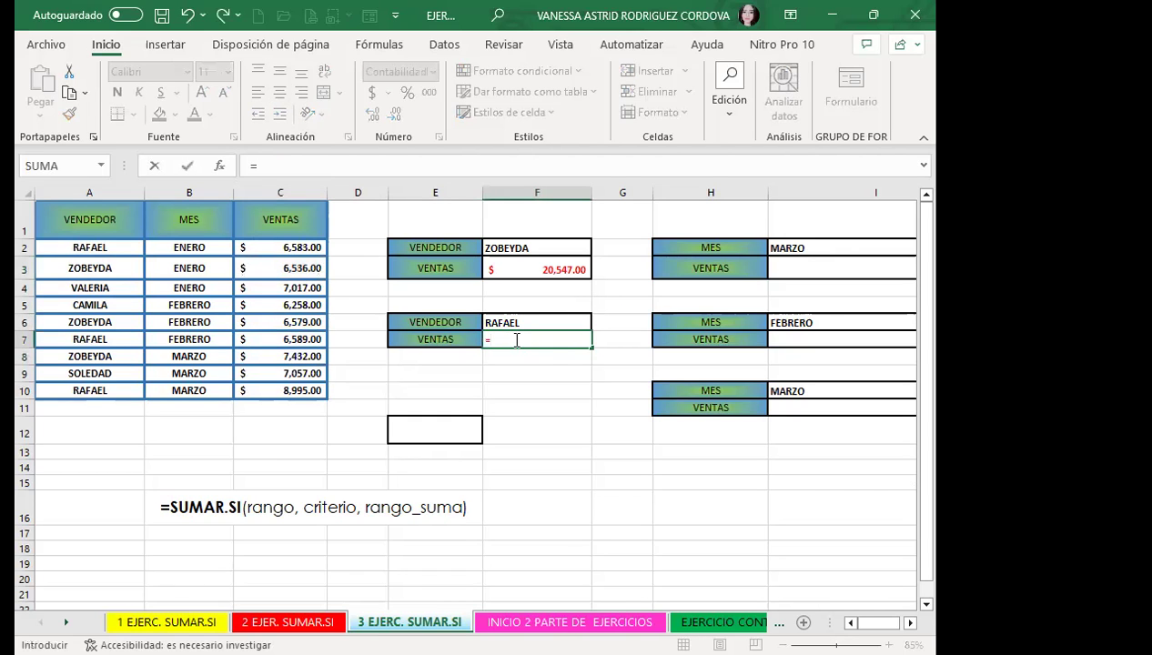
type("SUMAR")
double_click(535, 358)
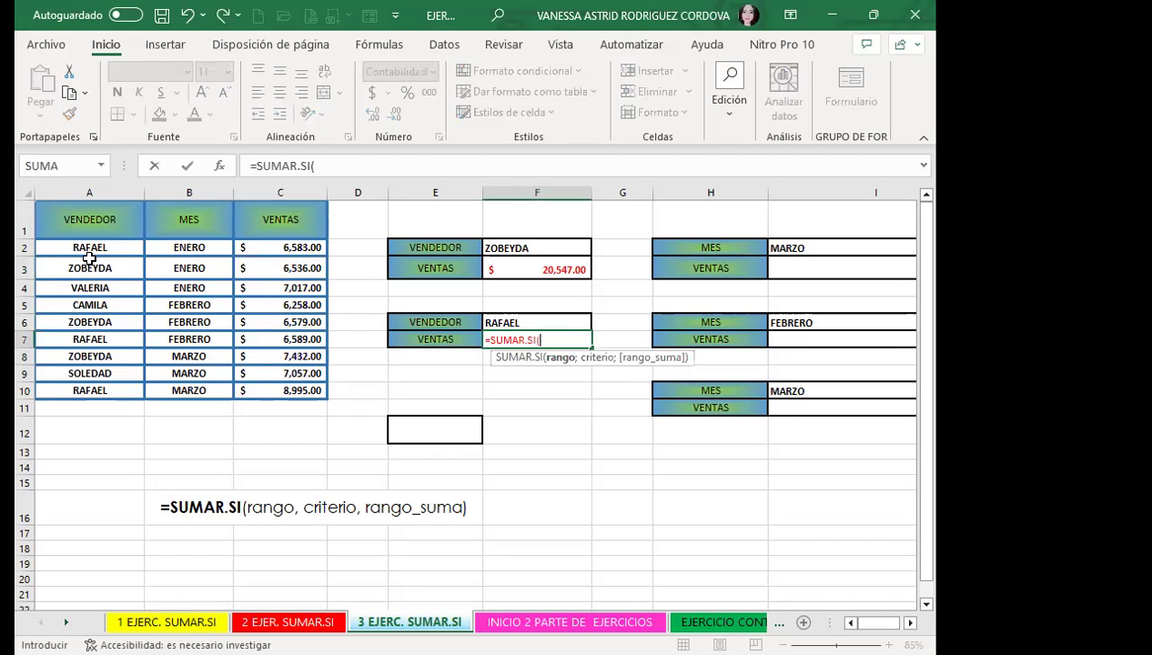
left_click(98, 255)
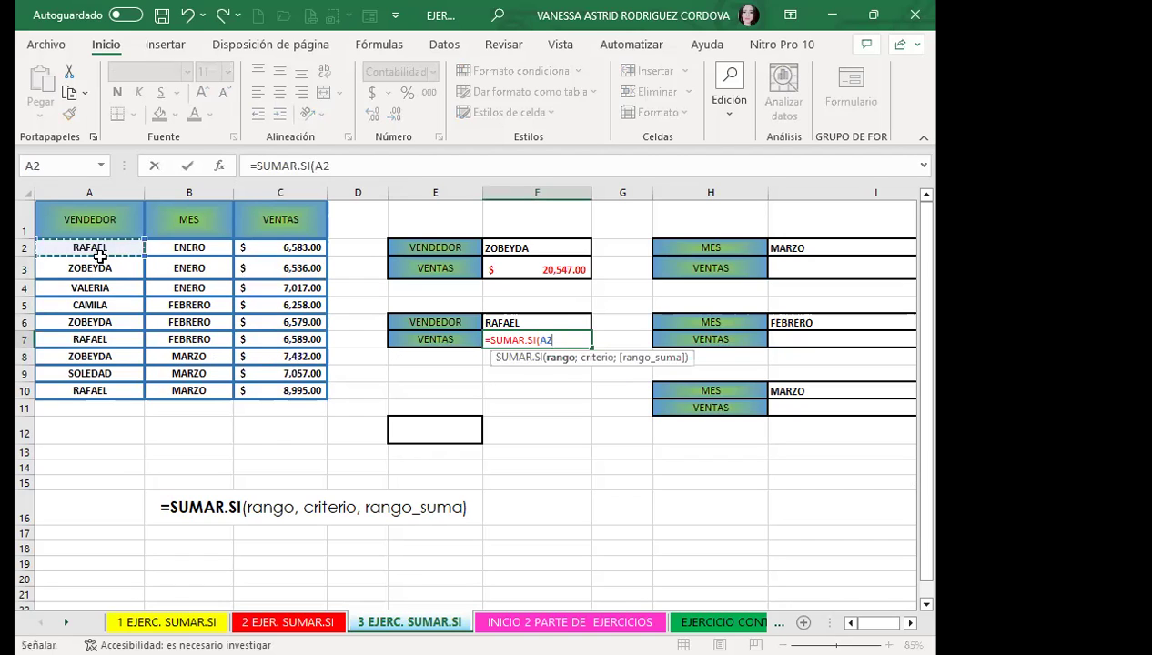
left_click(99, 382, "shift")
type(";")
left_click(527, 320)
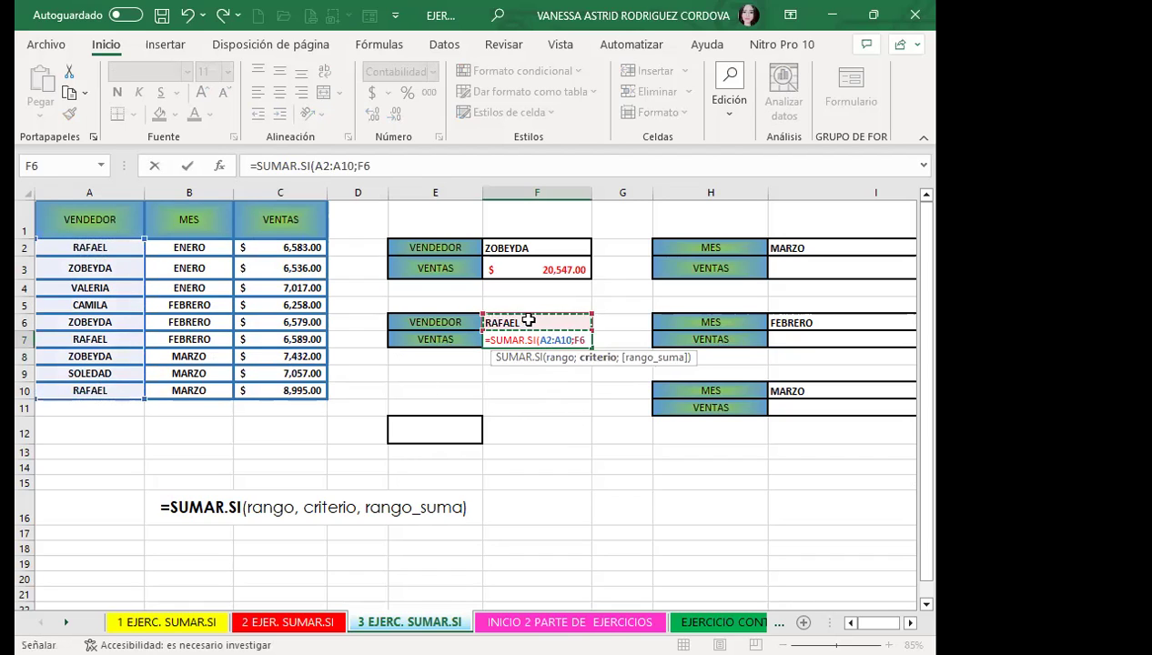
type(";")
left_click_drag(309, 254, 305, 389)
key("Return")
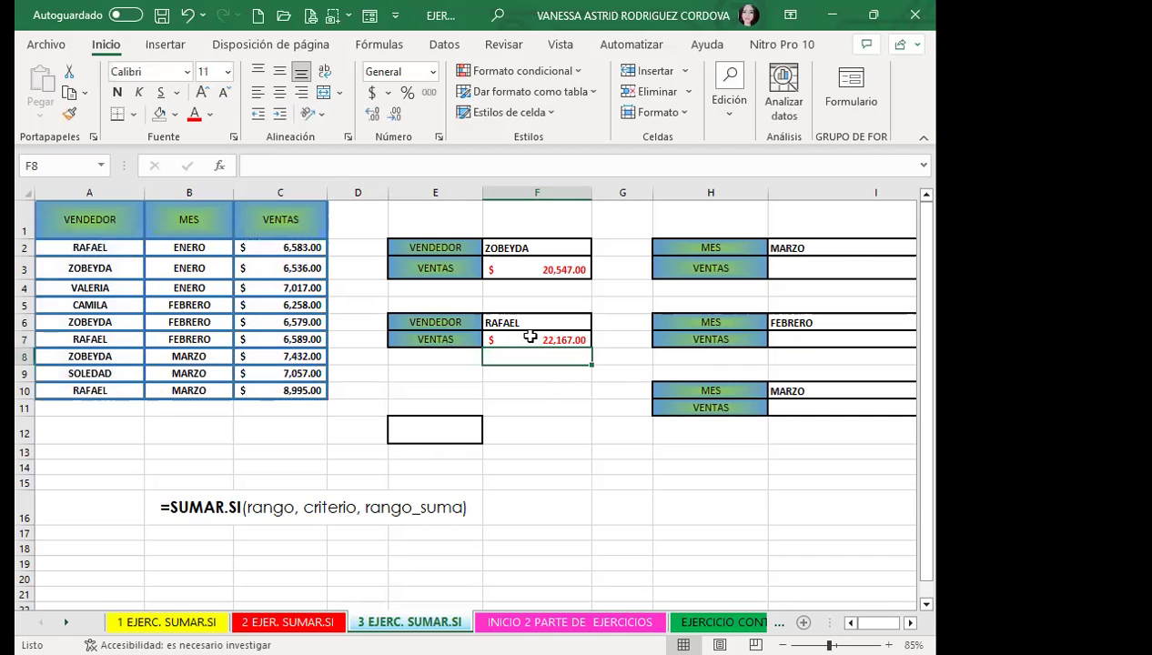
left_click(533, 339)
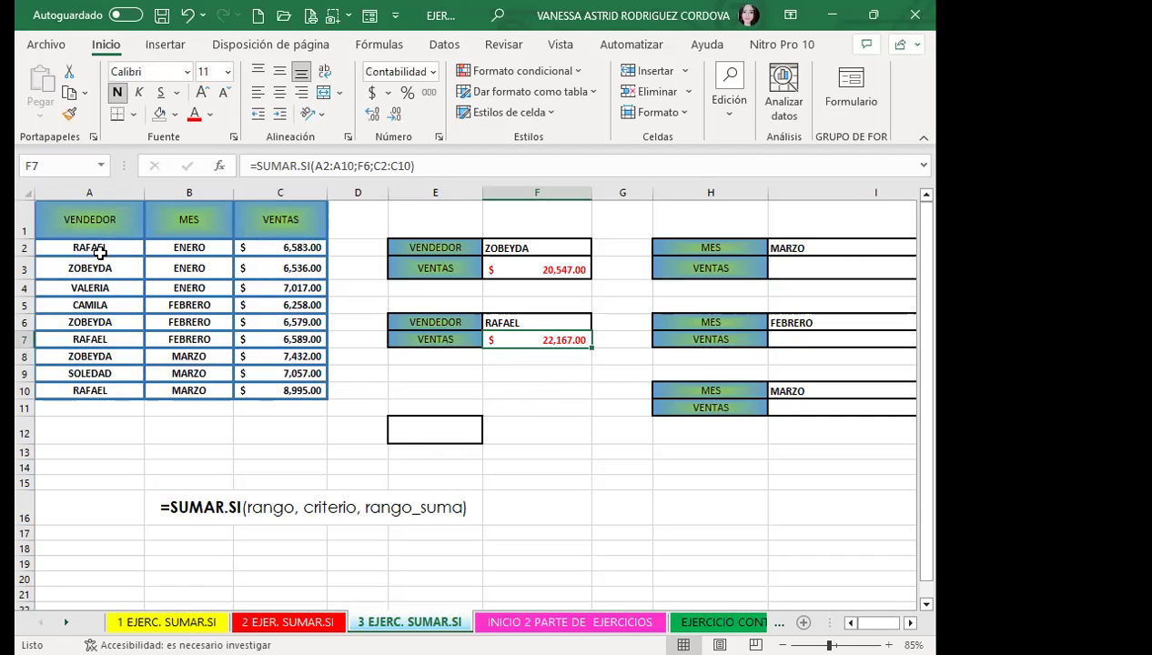
Step: Highlight RAFAEL's sales rows 2, 7 and 10 and the sales column to verify his total
left_click_drag(96, 247, 249, 245)
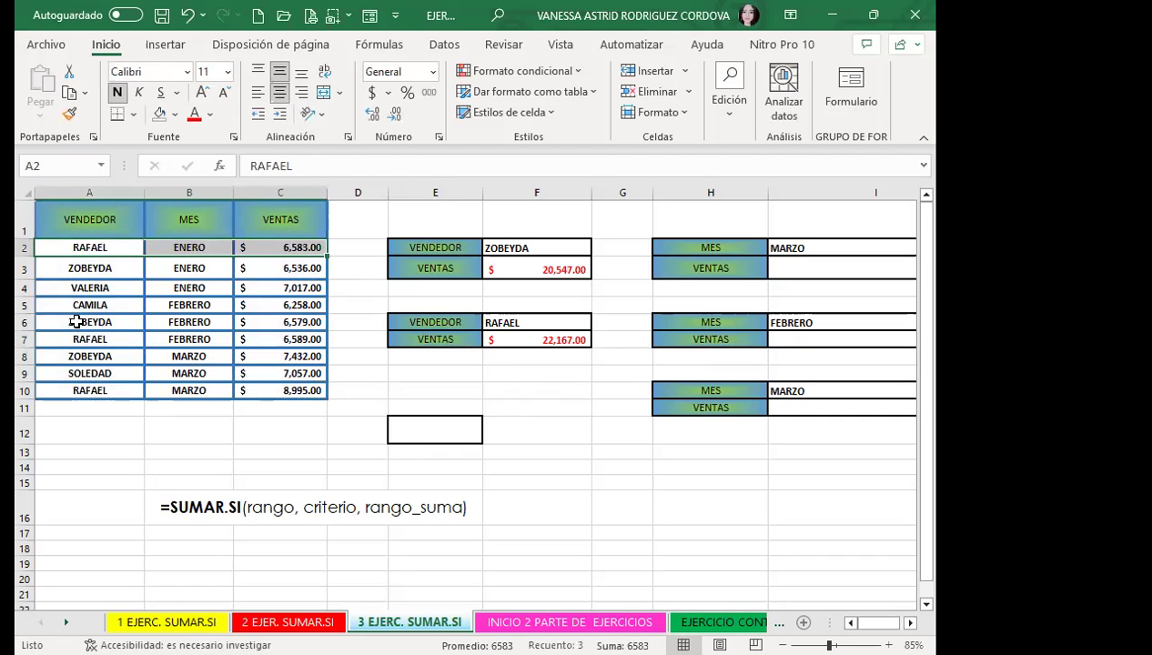
left_click(141, 337, "ctrl")
left_click_drag(141, 336, 273, 338)
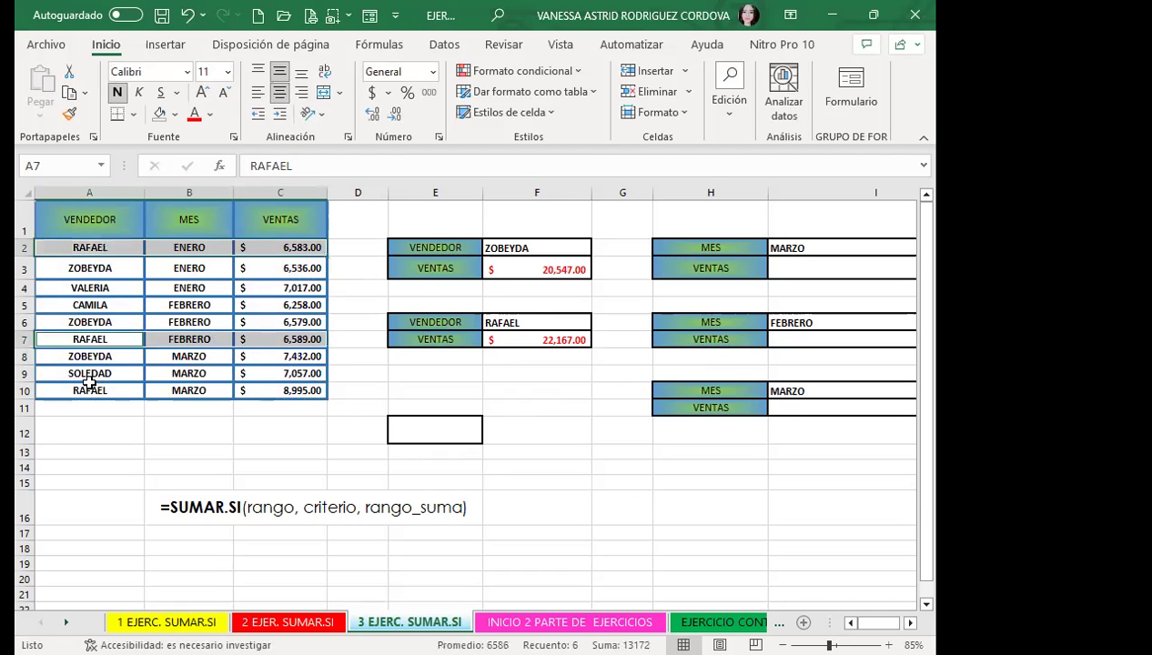
left_click_drag(94, 389, 275, 389, "ctrl")
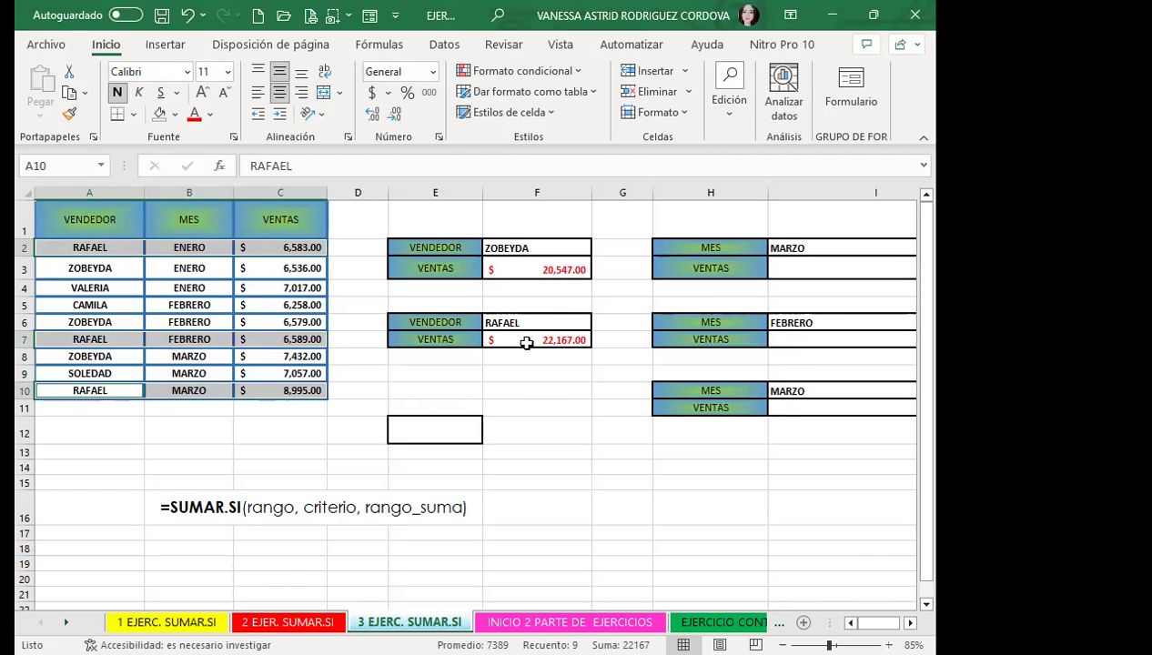
left_click(288, 288)
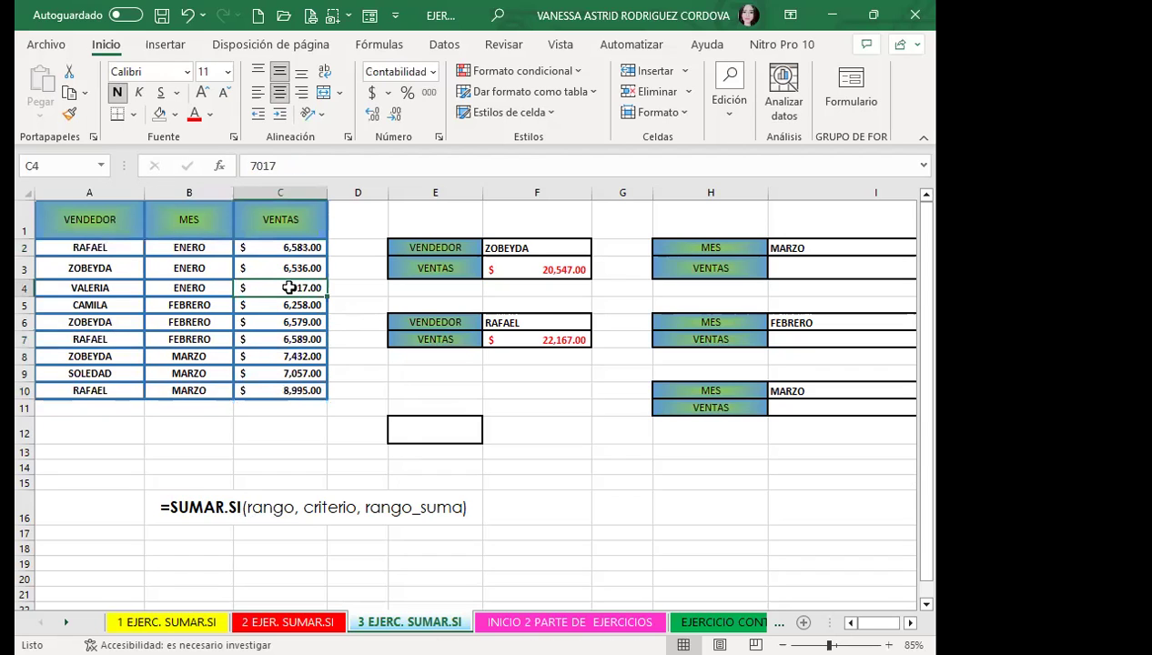
left_click_drag(277, 248, 276, 390)
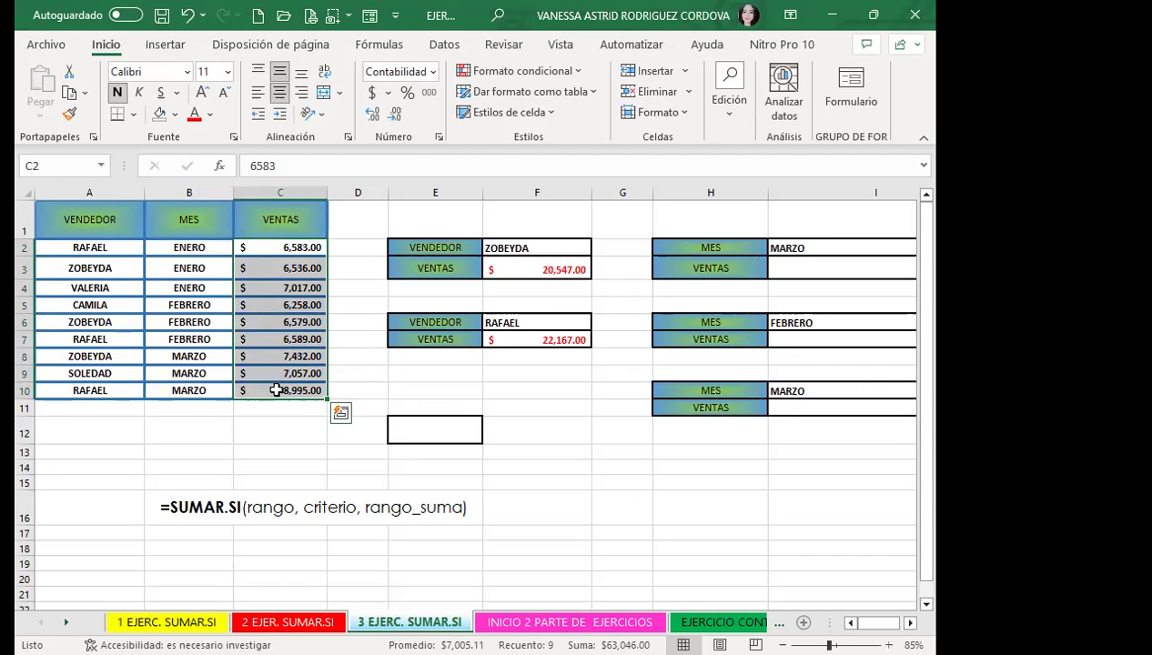
left_click(508, 336)
left_click(498, 265)
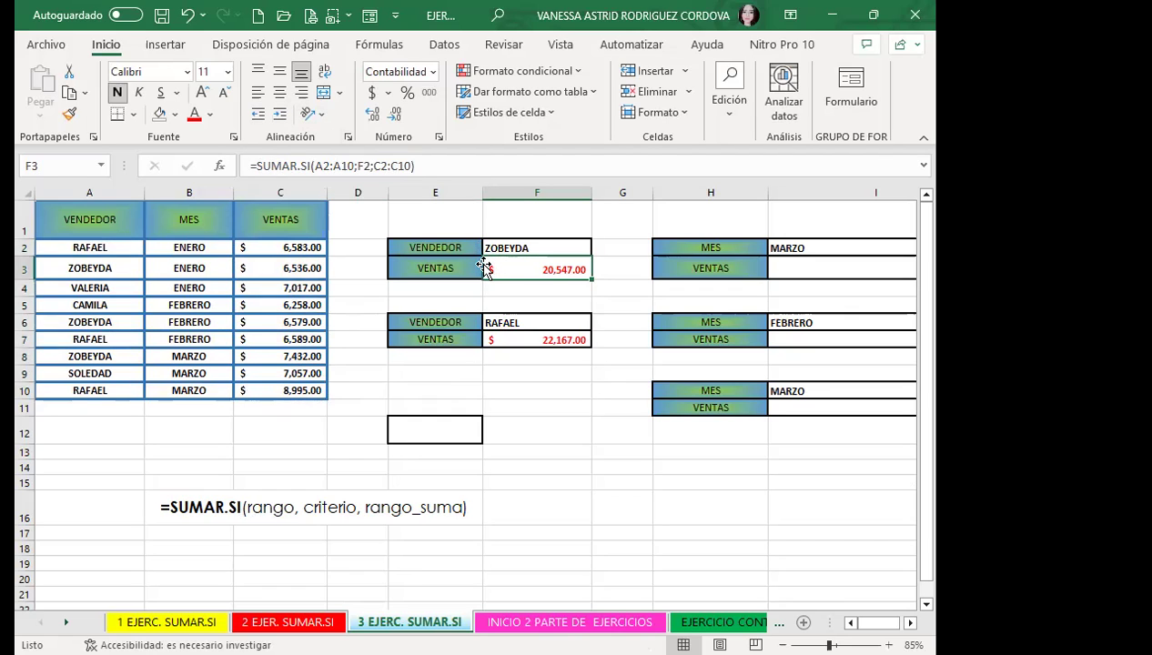
Step: Change the seller in F2 to CAMILA so F3 recalculates to $6,258.00
left_click(531, 247)
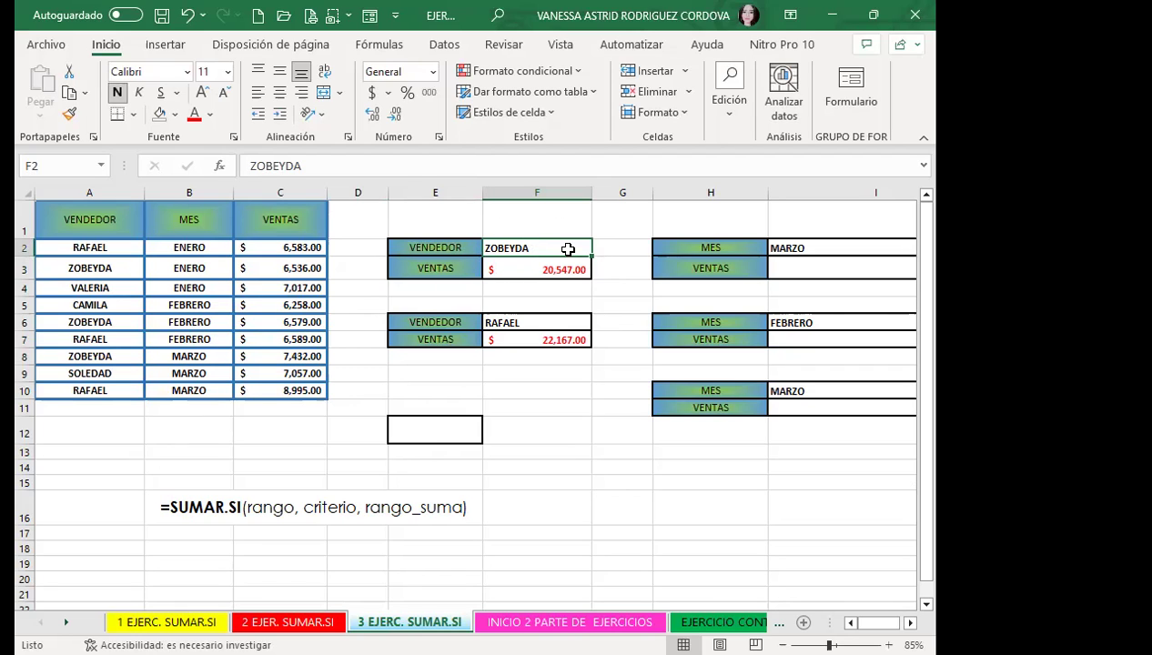
type("CAMILA")
key("Return")
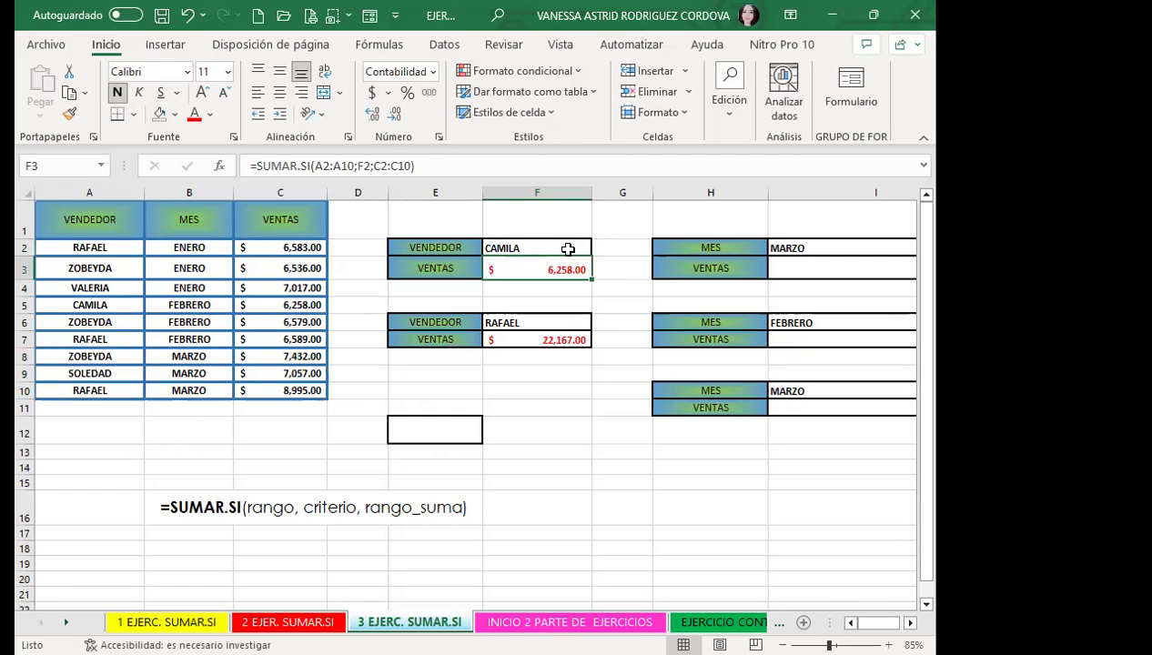
Step: Try a seller name not in the list in F2, then undo back to CAMILA
left_click(567, 248)
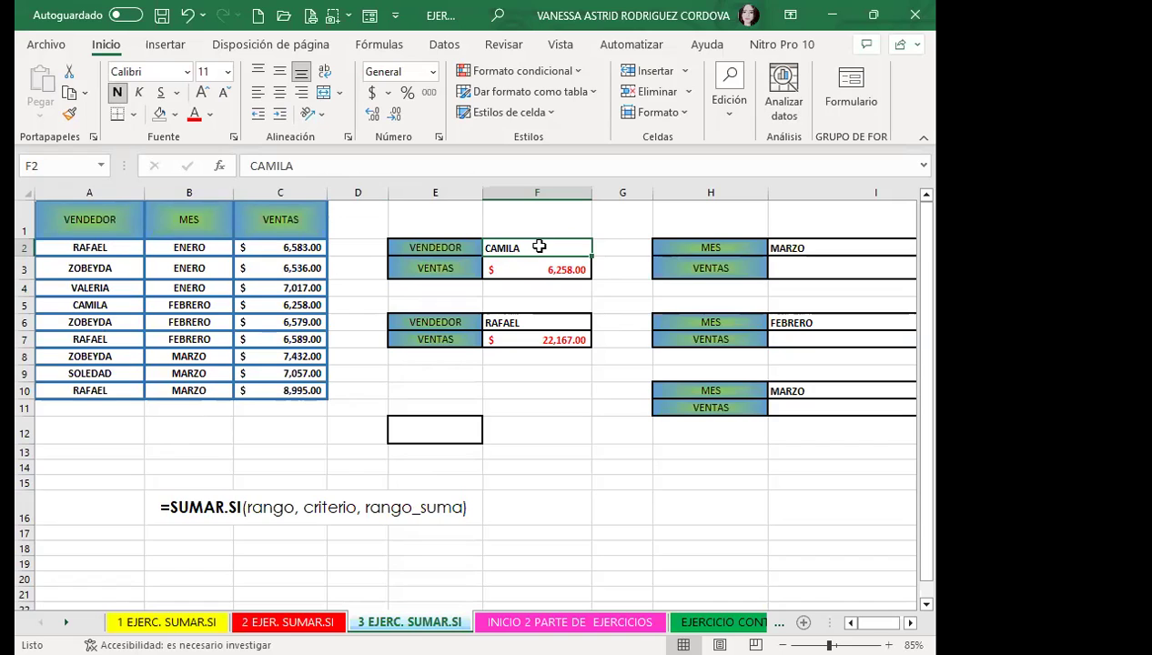
type("VANE")
key("Return")
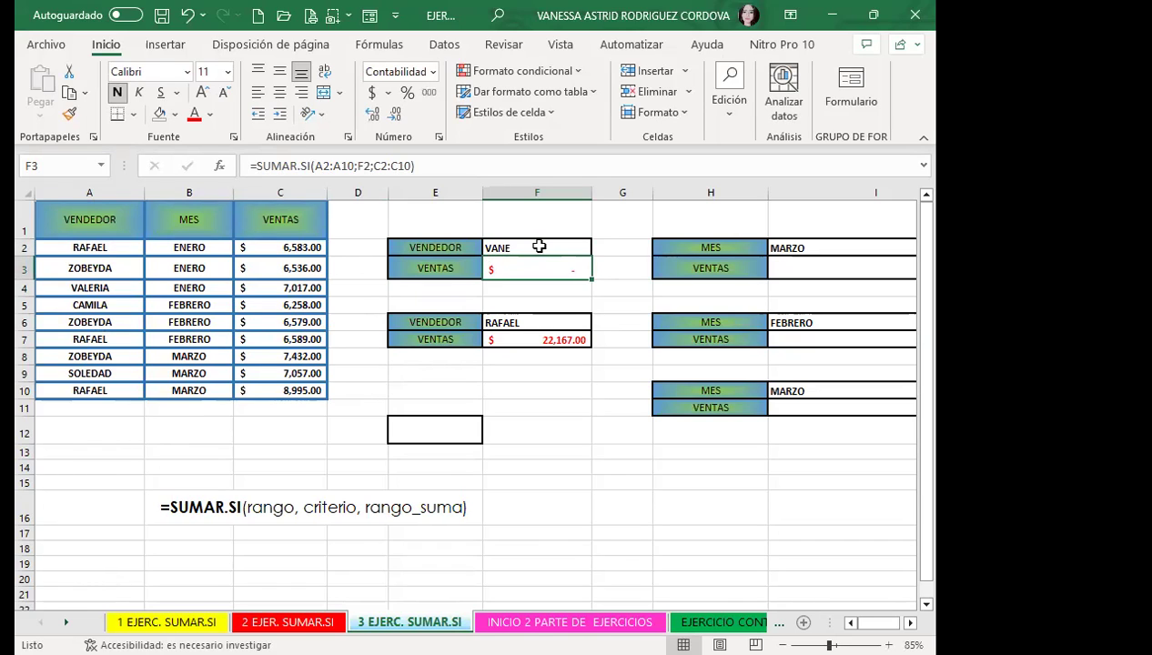
key("ctrl+z")
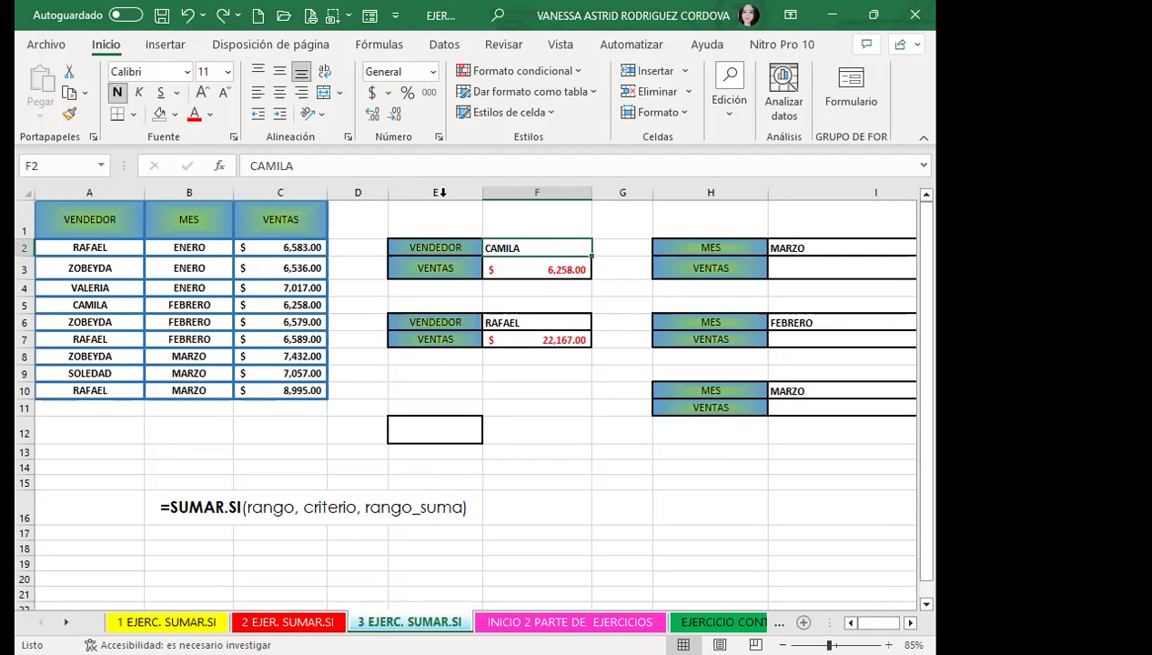
Step: Narrow columns D and G, and enter =SUMAR.SI(B2:B10;I2;C2:C10) in I3 for MARZO's $23,484.00
left_click_drag(387, 193, 337, 197)
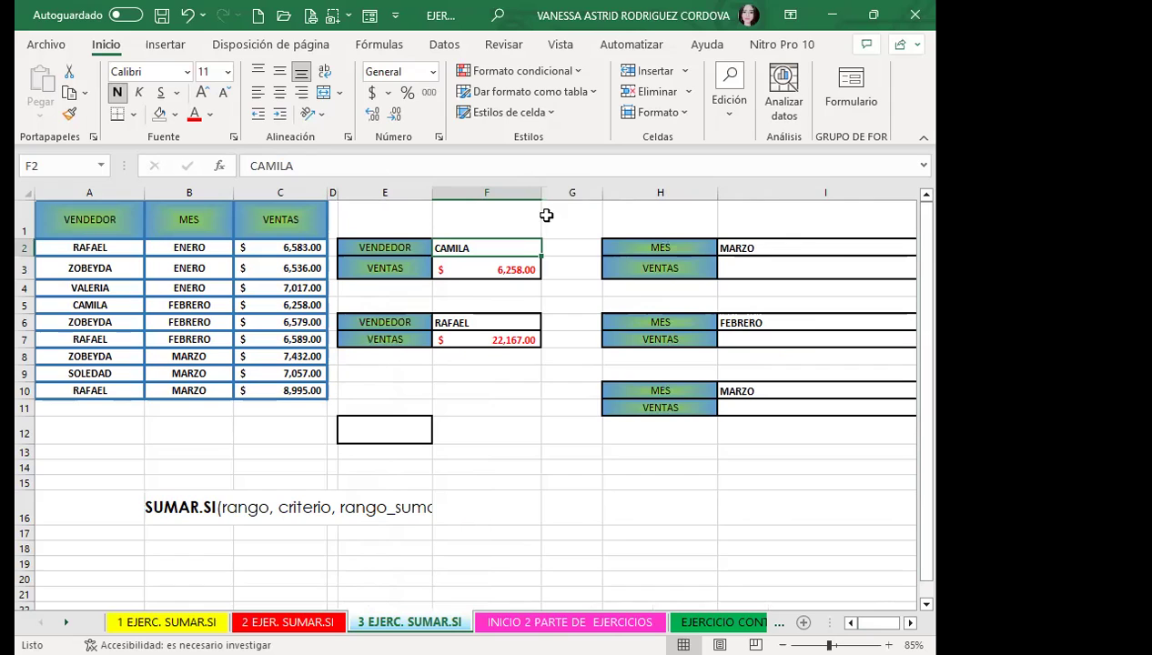
left_click_drag(600, 194, 566, 194)
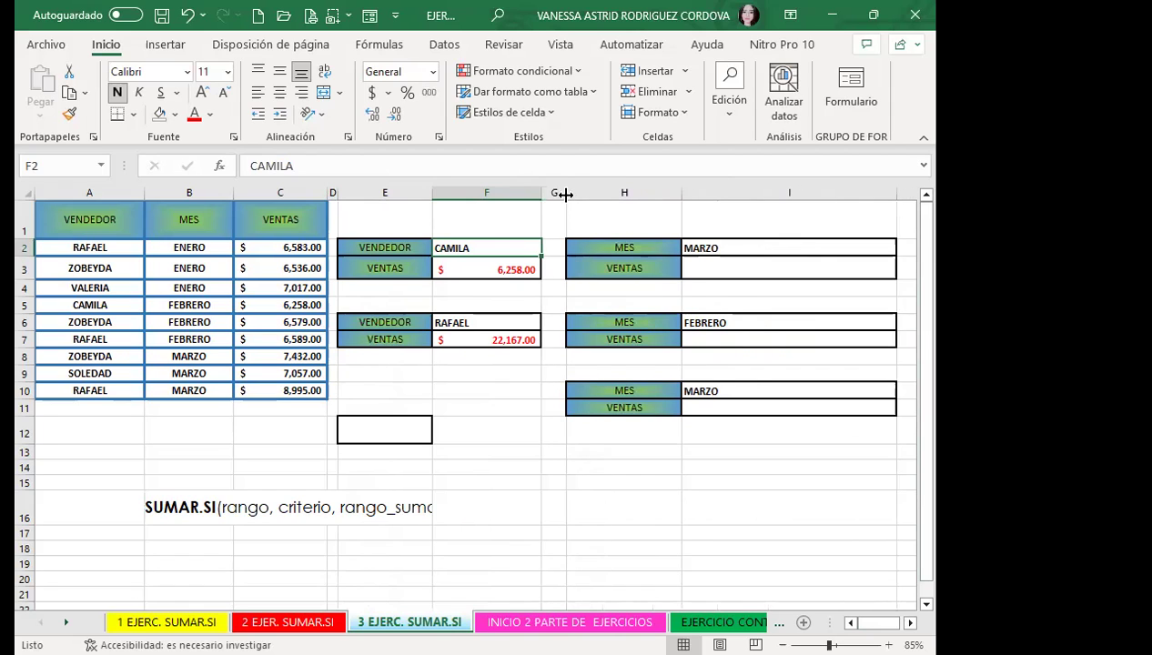
left_click(717, 270)
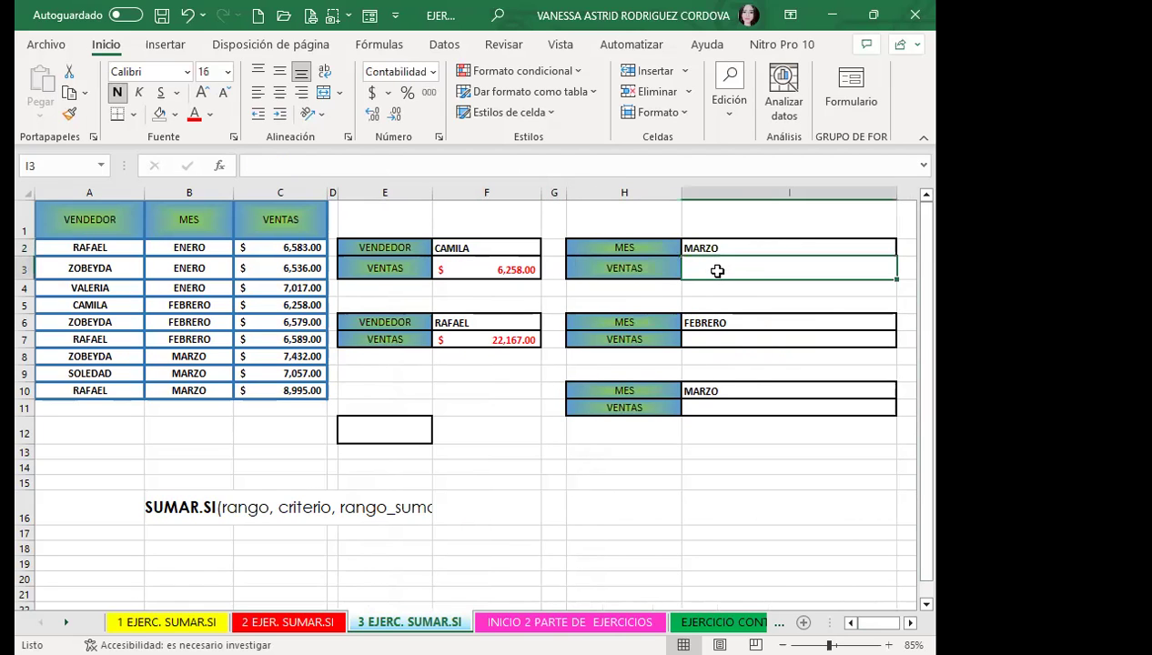
type("=")
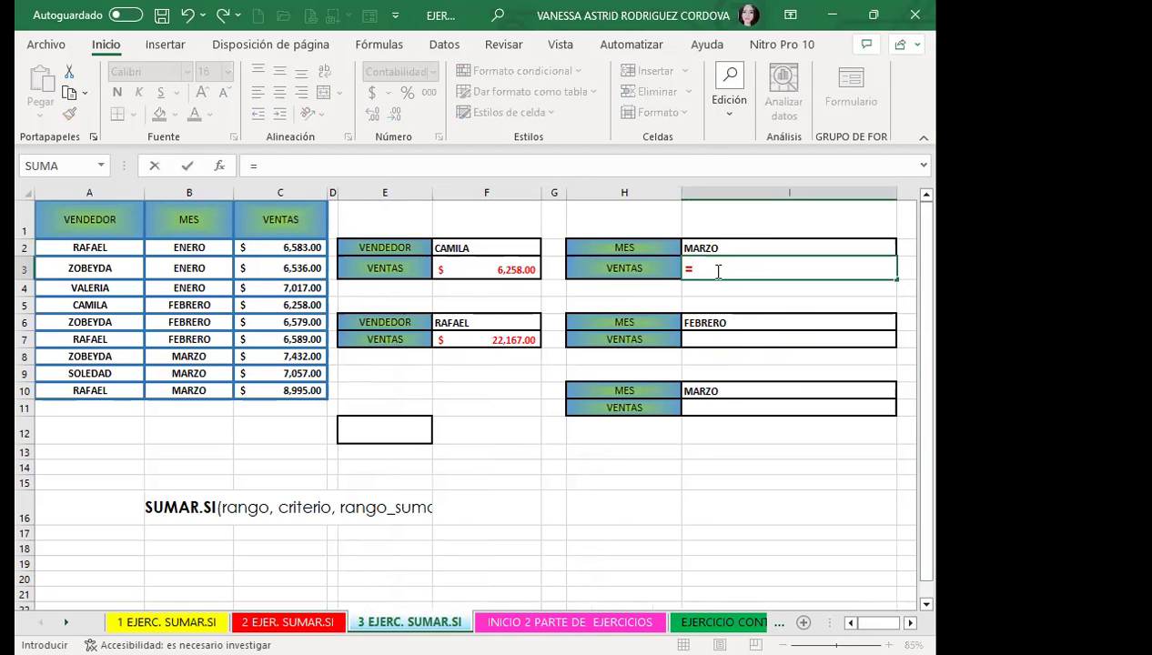
type("SUMAR")
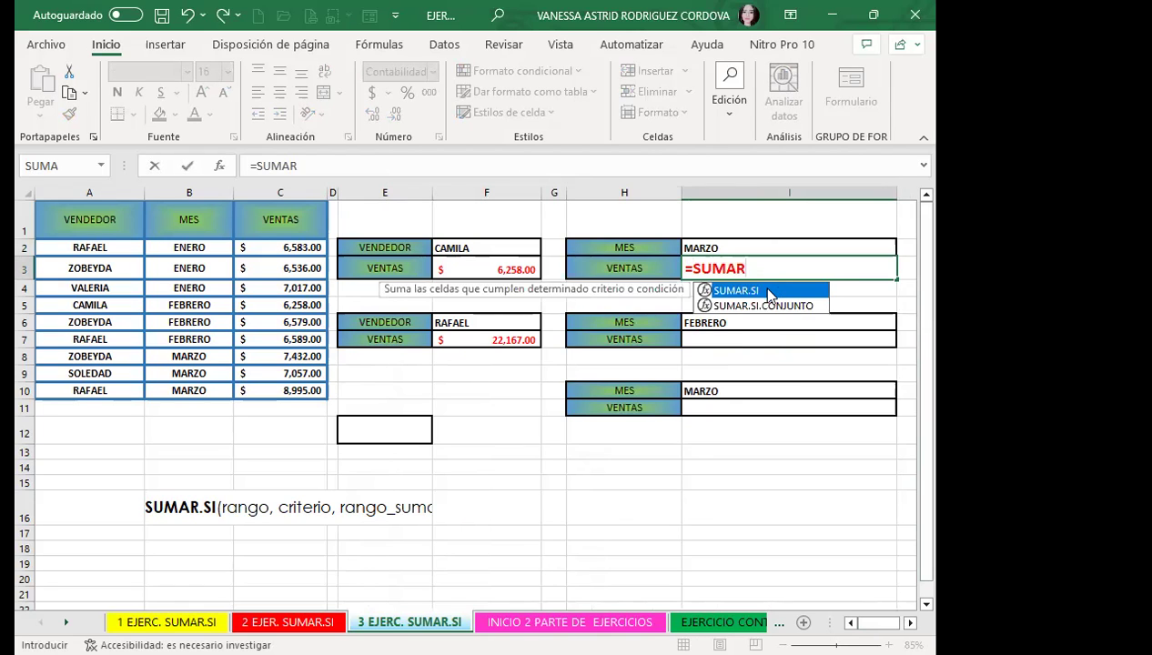
double_click(719, 292)
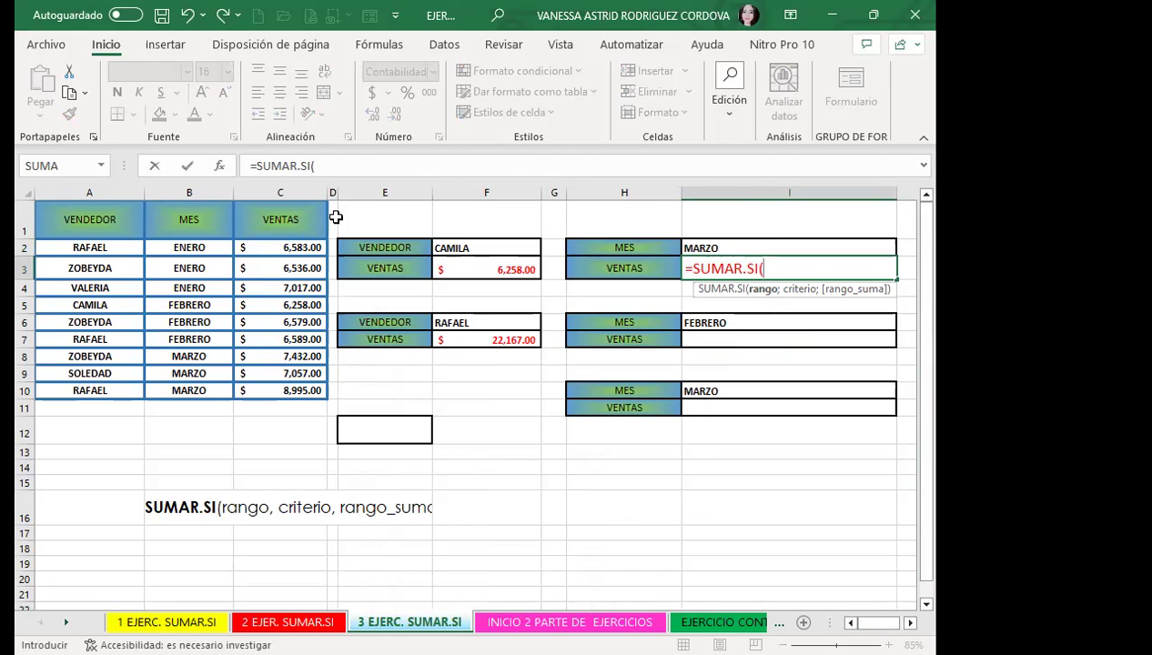
left_click_drag(201, 247, 188, 389)
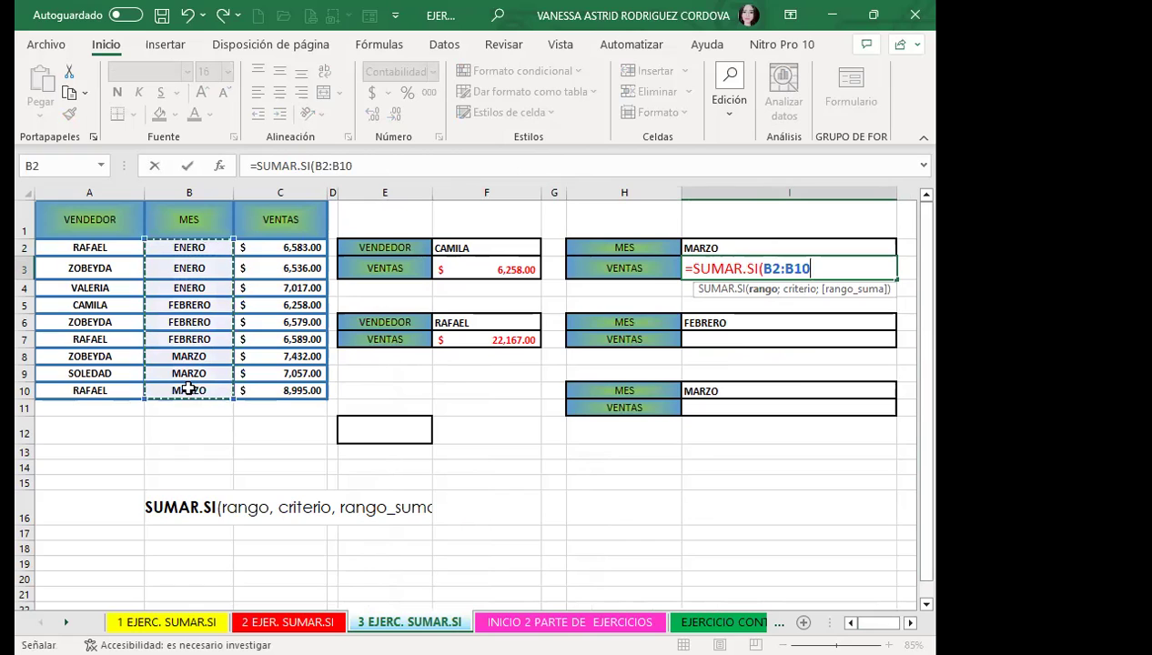
type(";")
left_click(746, 244)
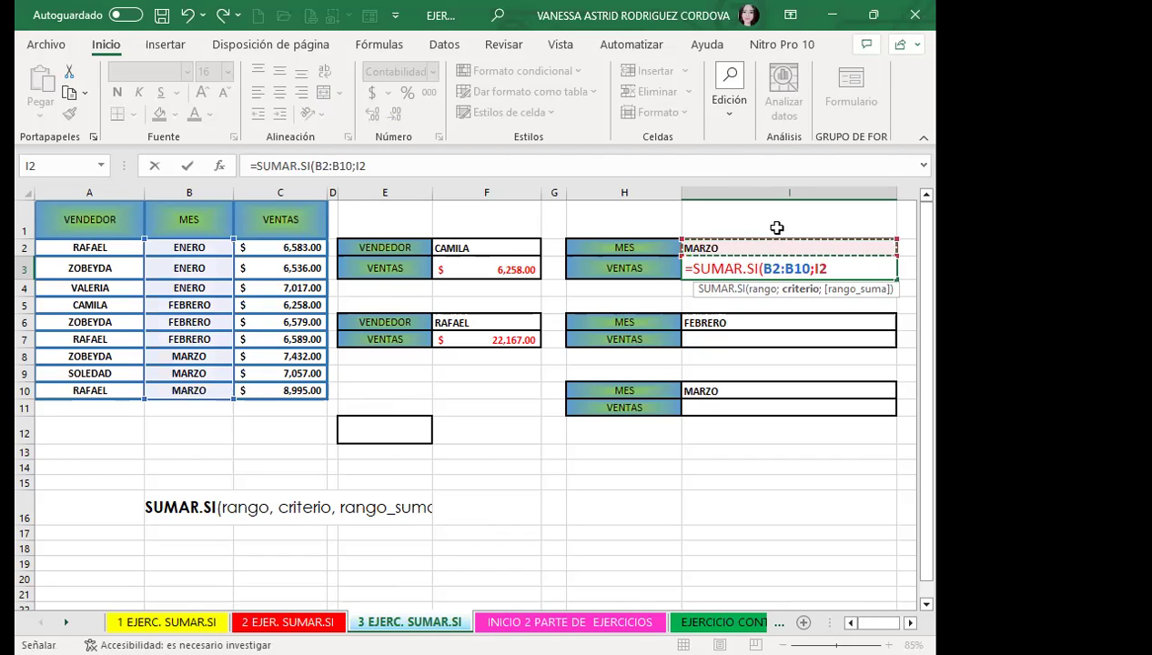
type(";")
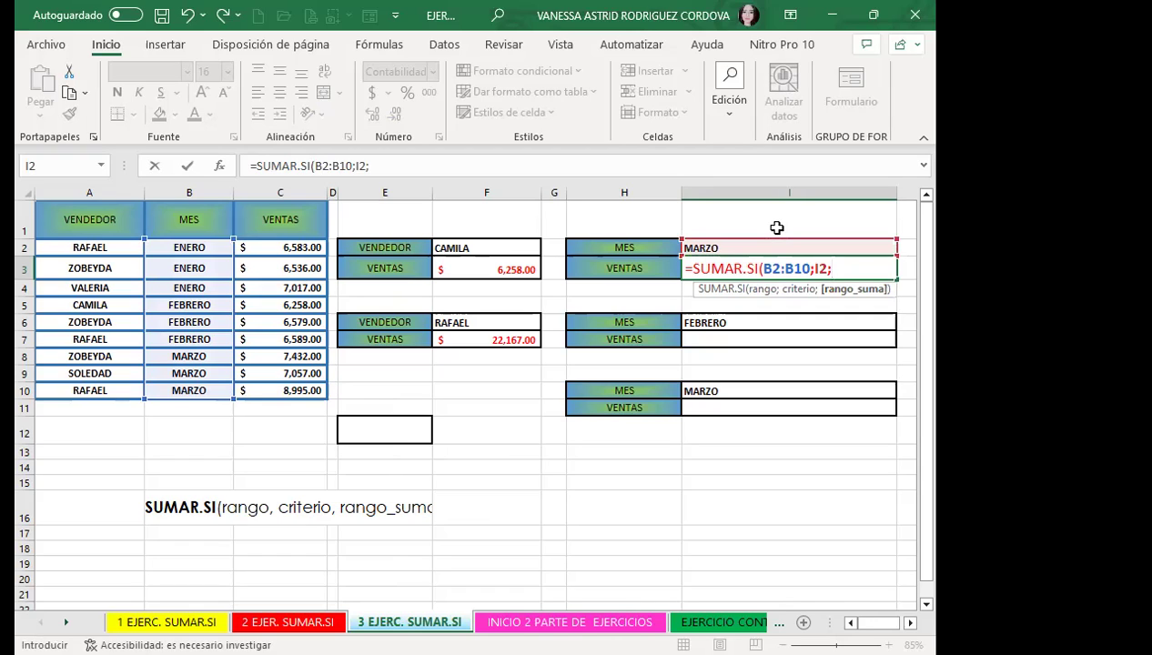
left_click_drag(257, 244, 260, 389)
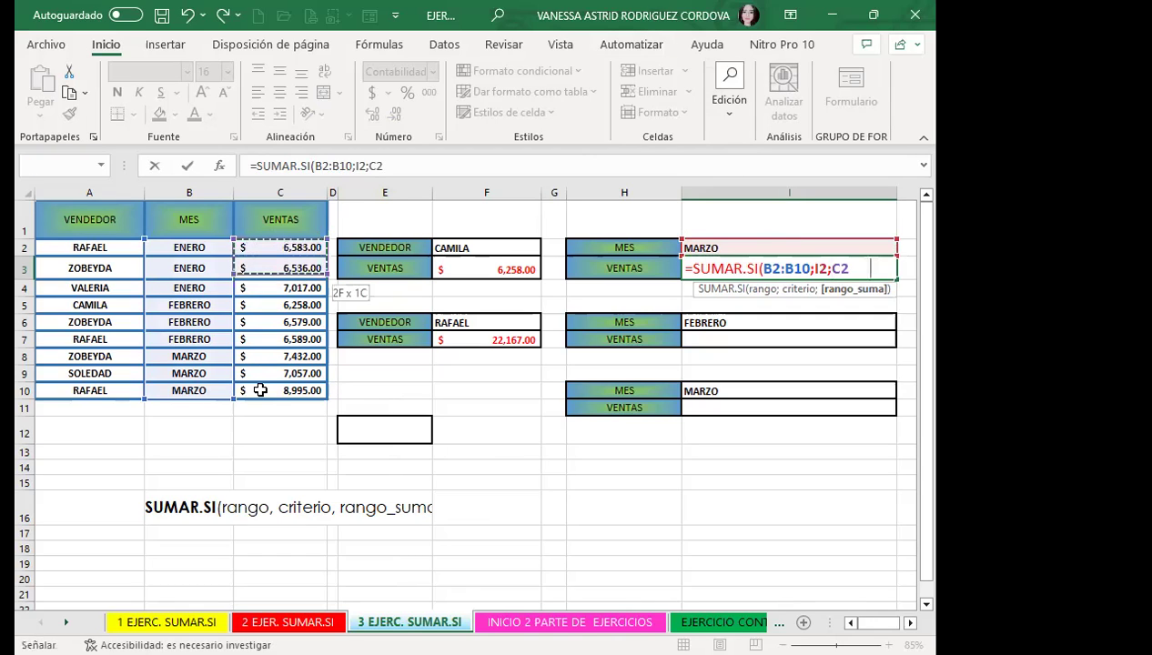
key("Return")
left_click(721, 260)
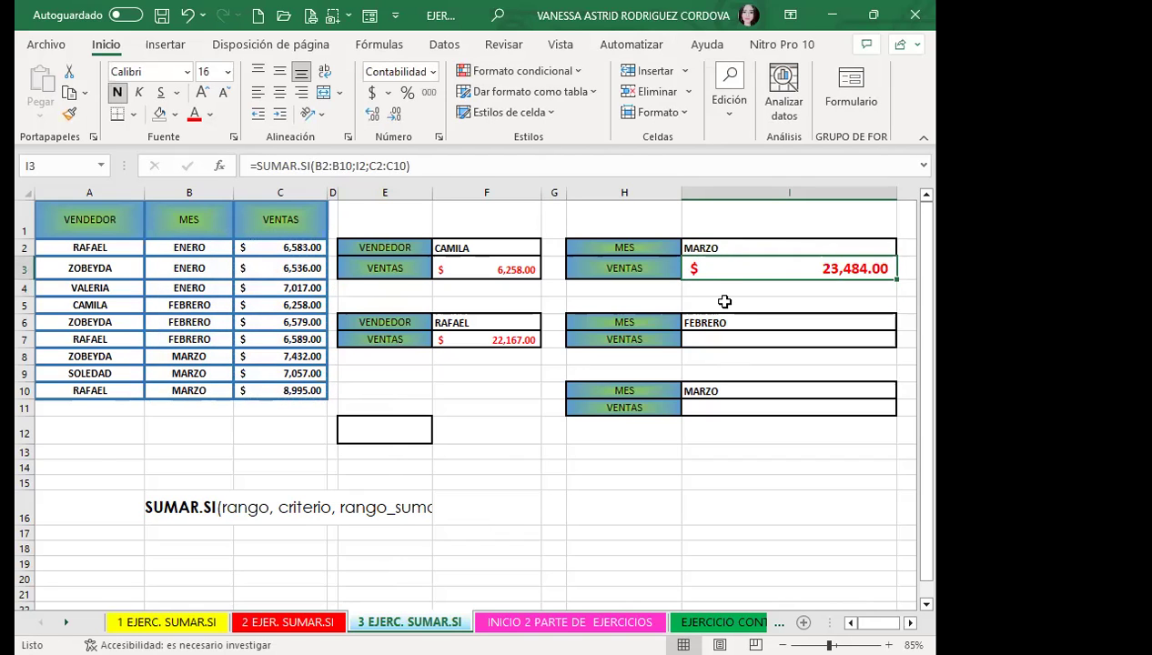
Step: Change the month in I2 to FEBRERO so I3 recalculates to $19,426.00
left_click(734, 249)
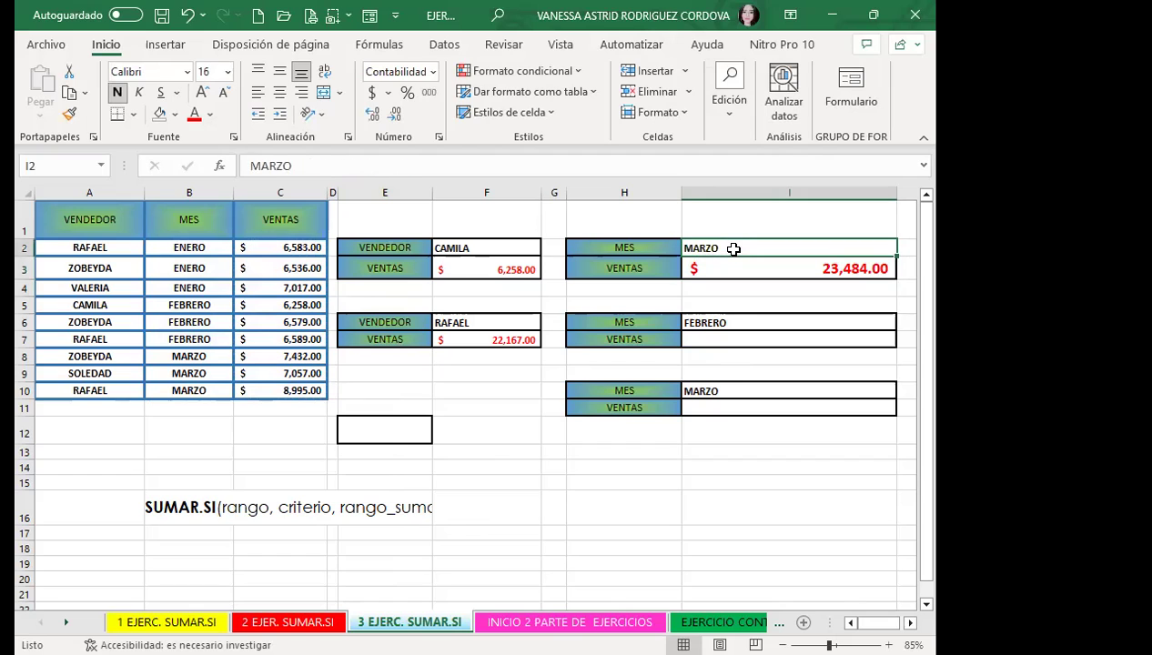
type("FEBRERO")
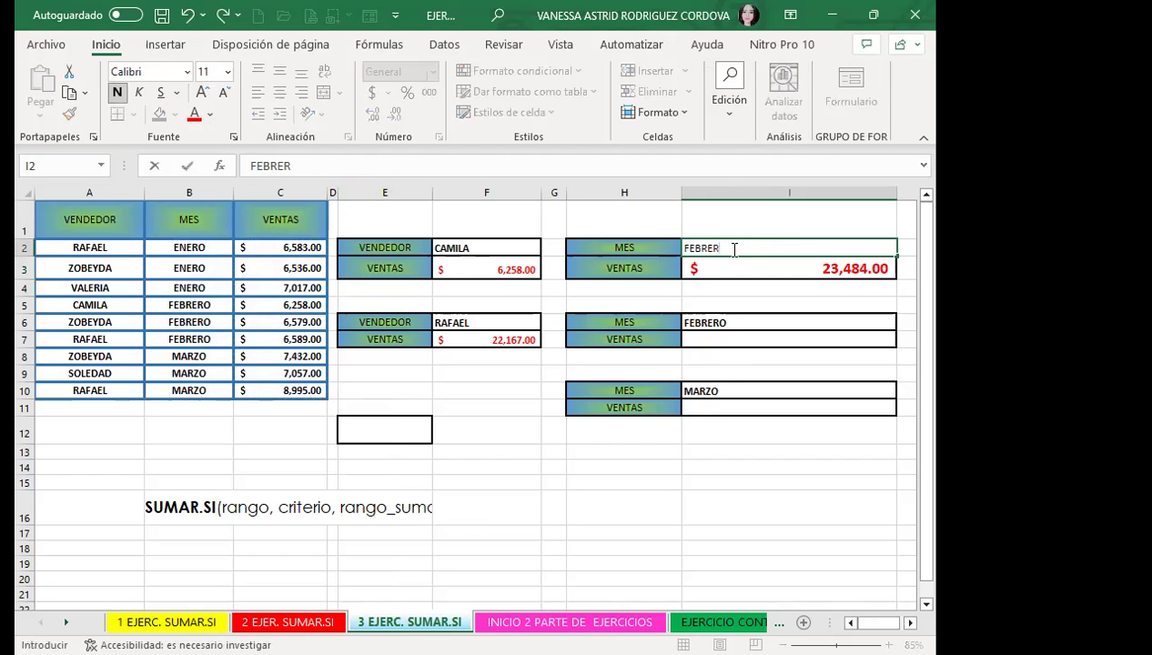
key("Return")
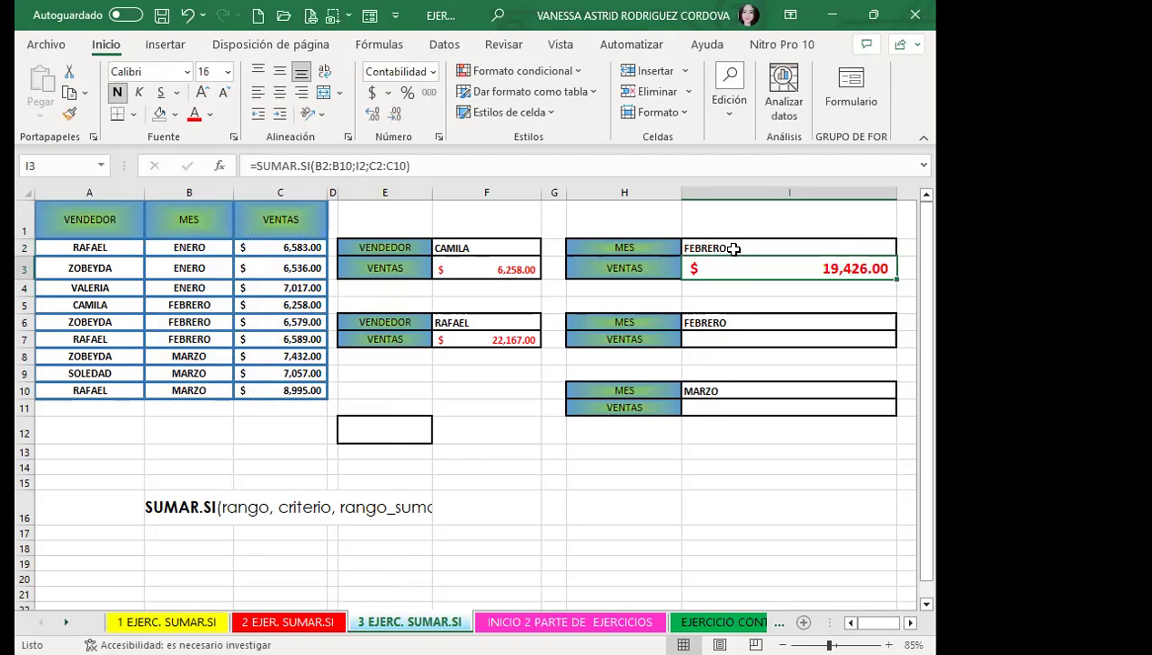
left_click(740, 248)
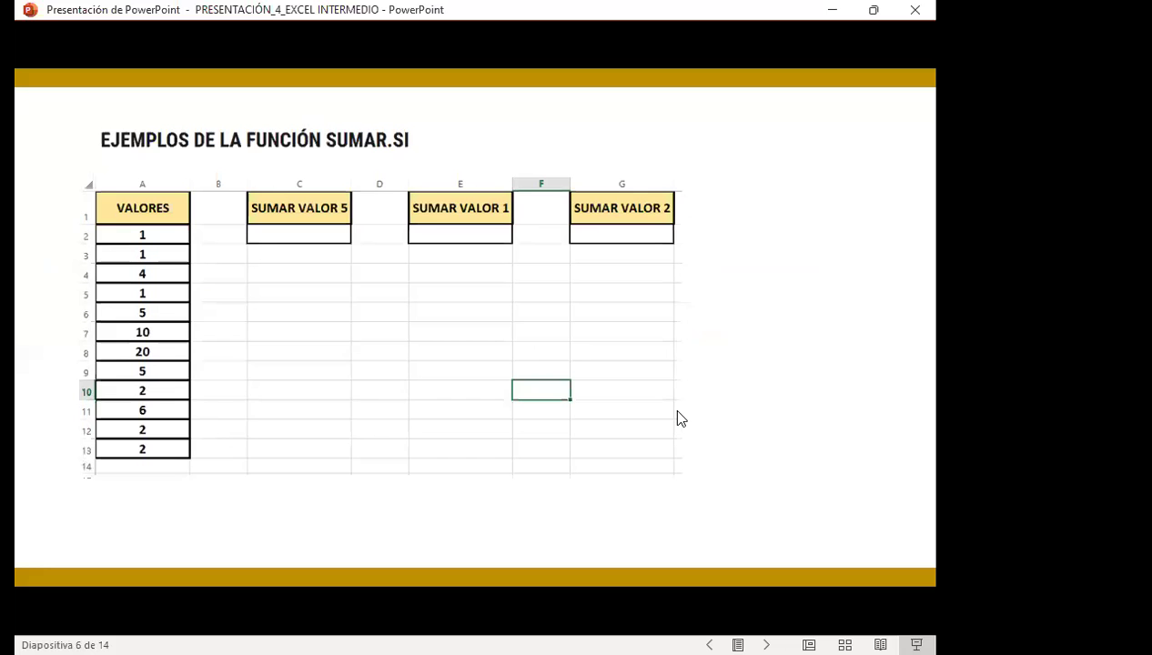
Step: Advance the slideshow to slide 7, which introduces CONTAR.SI syntax =CONTAR.SI(rango,criterio)
left_click(677, 419)
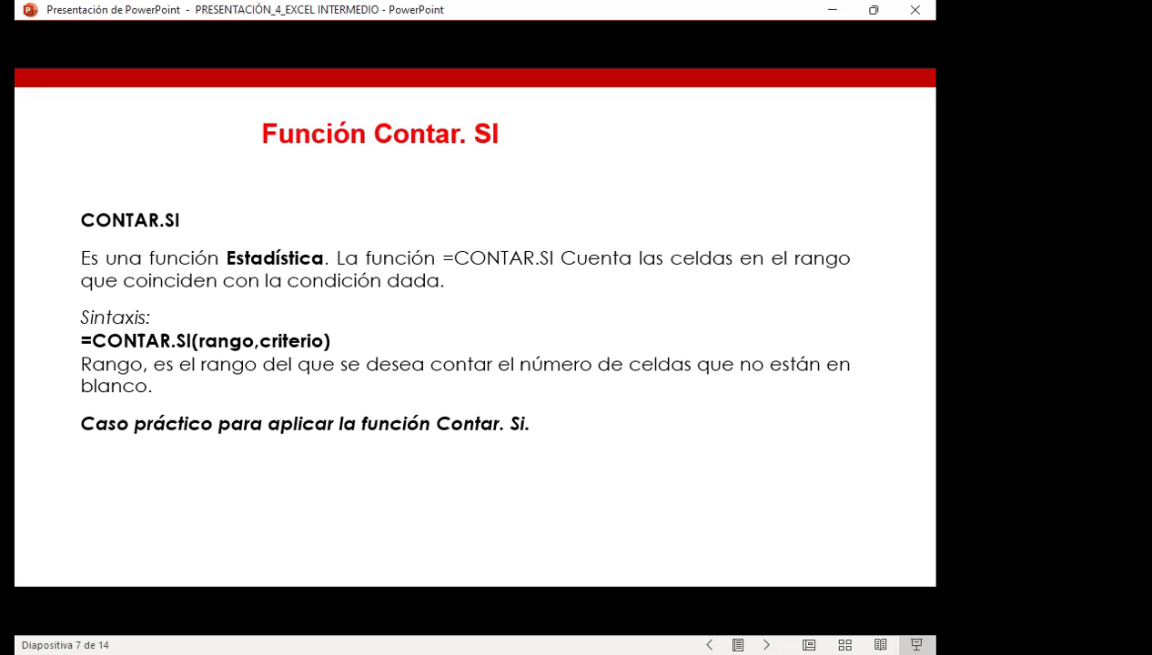
Step: Advance the slideshow to slide 8, 'EJERCICIO A REALIZAR', then bring the Excel workbook forward
key("Right")
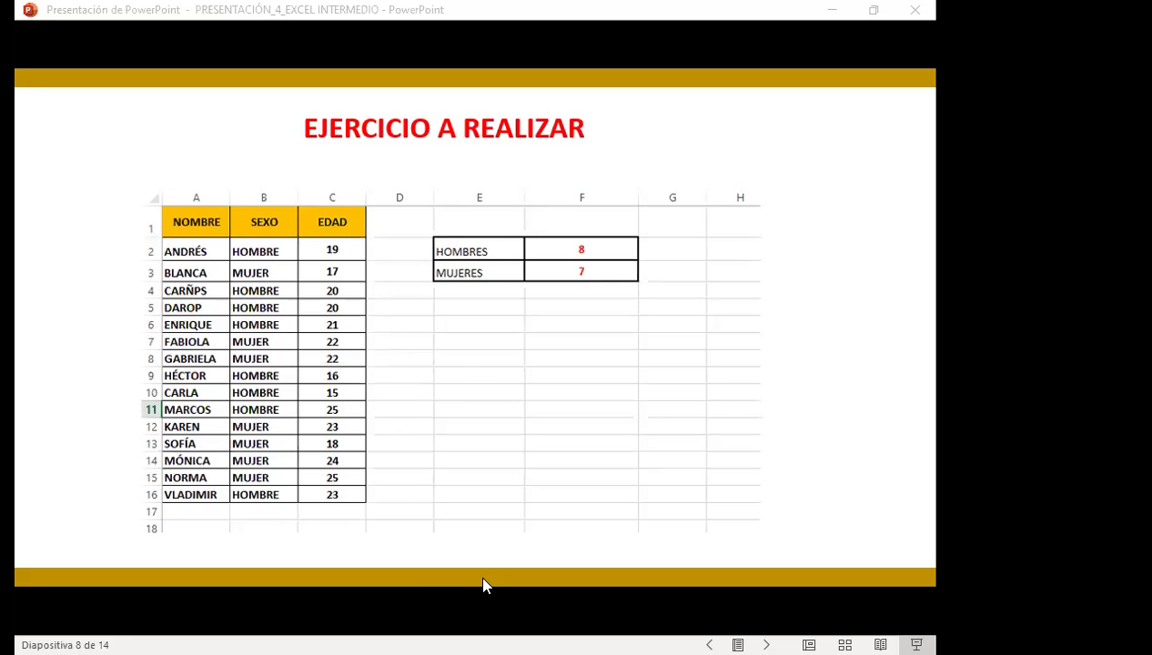
key("alt+Tab")
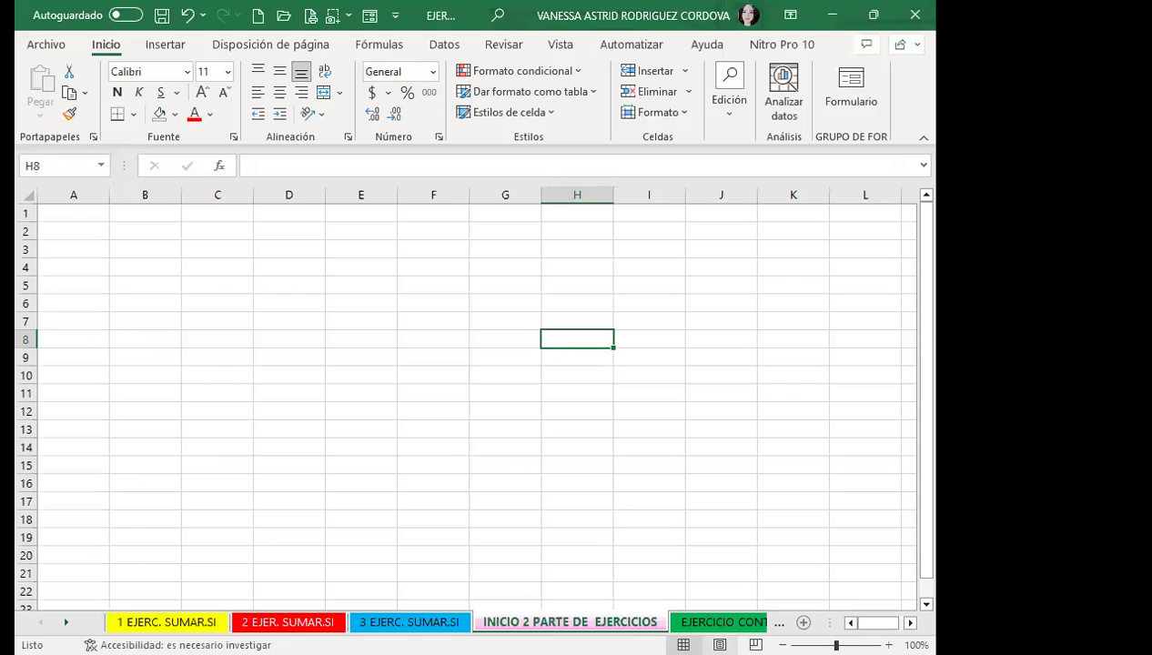
Step: Go to the EJERCICIO CONTAR.SI 1 sheet, select F2, and scroll to show the NOMBRE column
left_click(722, 622)
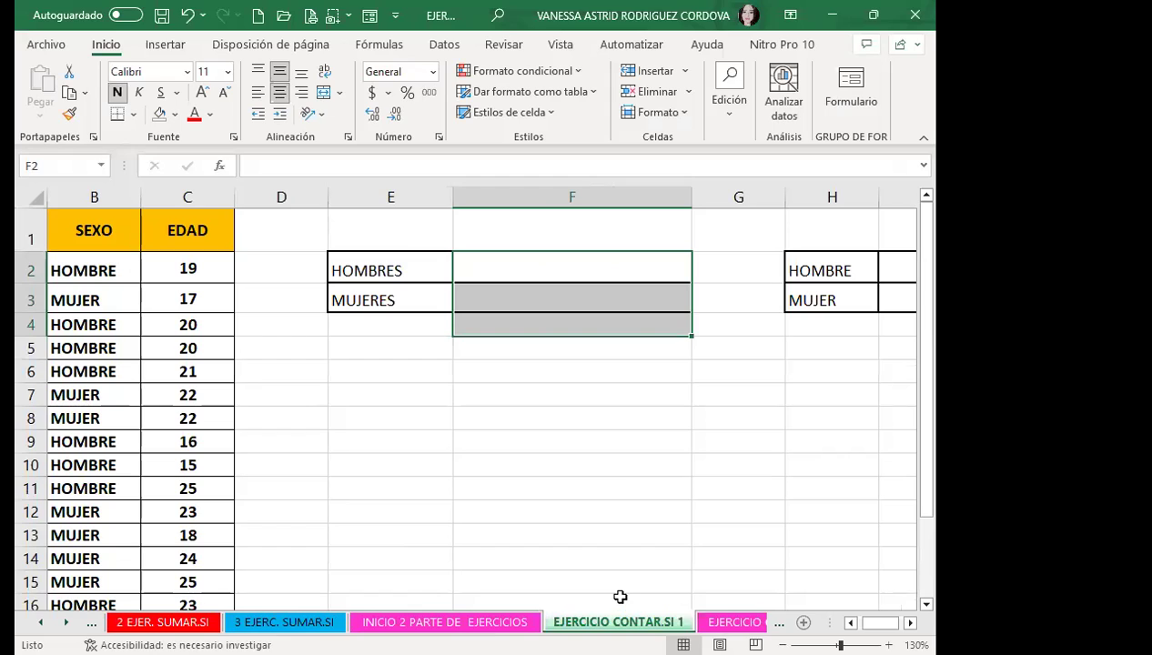
left_click(509, 267)
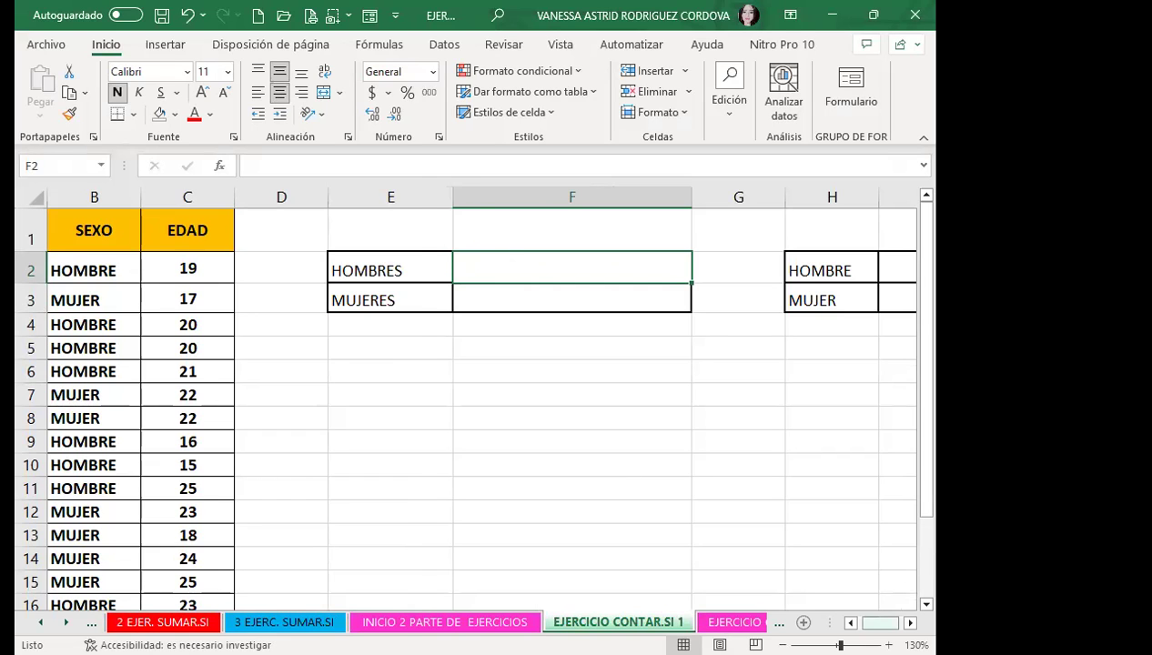
left_click(853, 622)
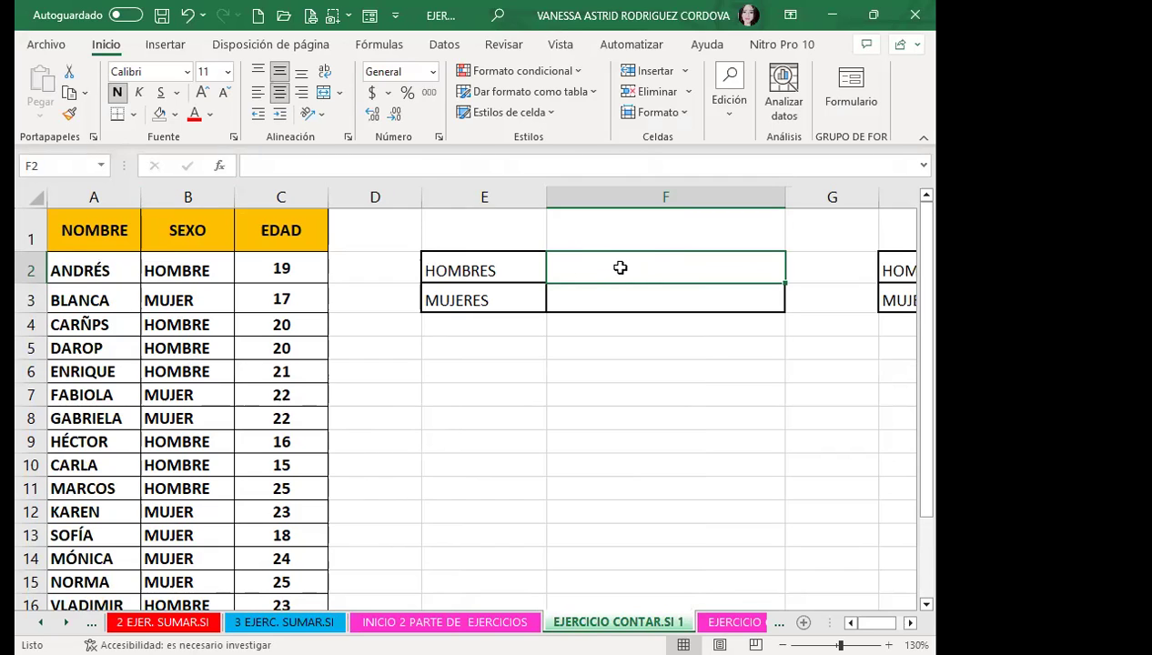
Step: Begin a CONTAR.SI formula in F2 with the SEXO range B2:B16
type("=")
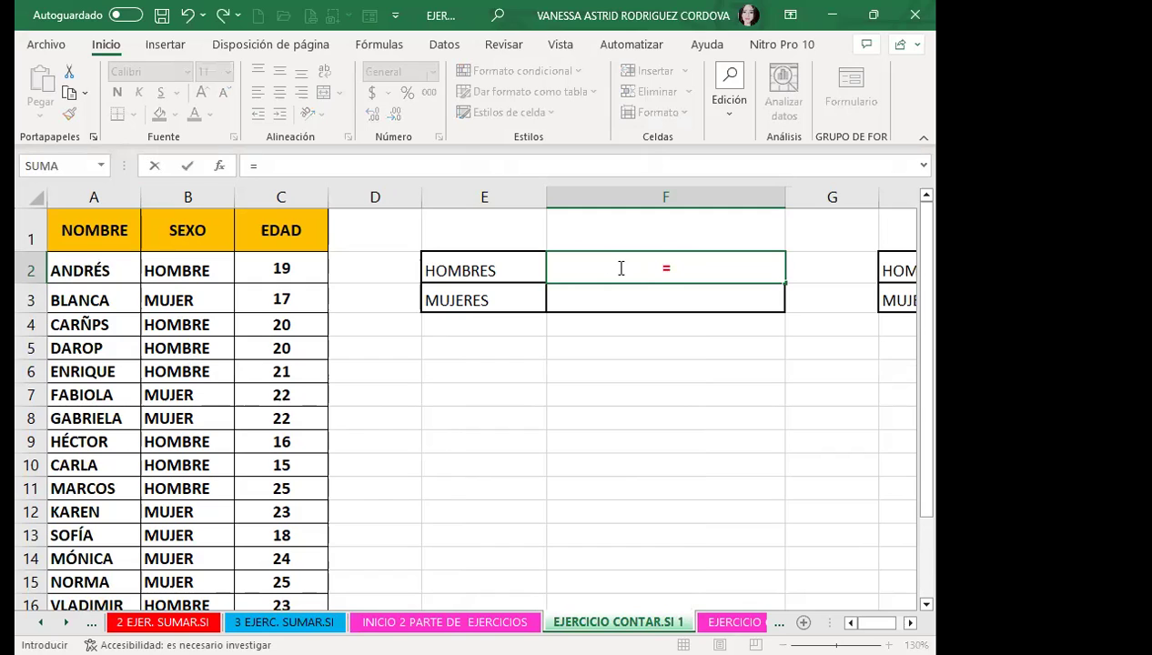
type("CONTAR")
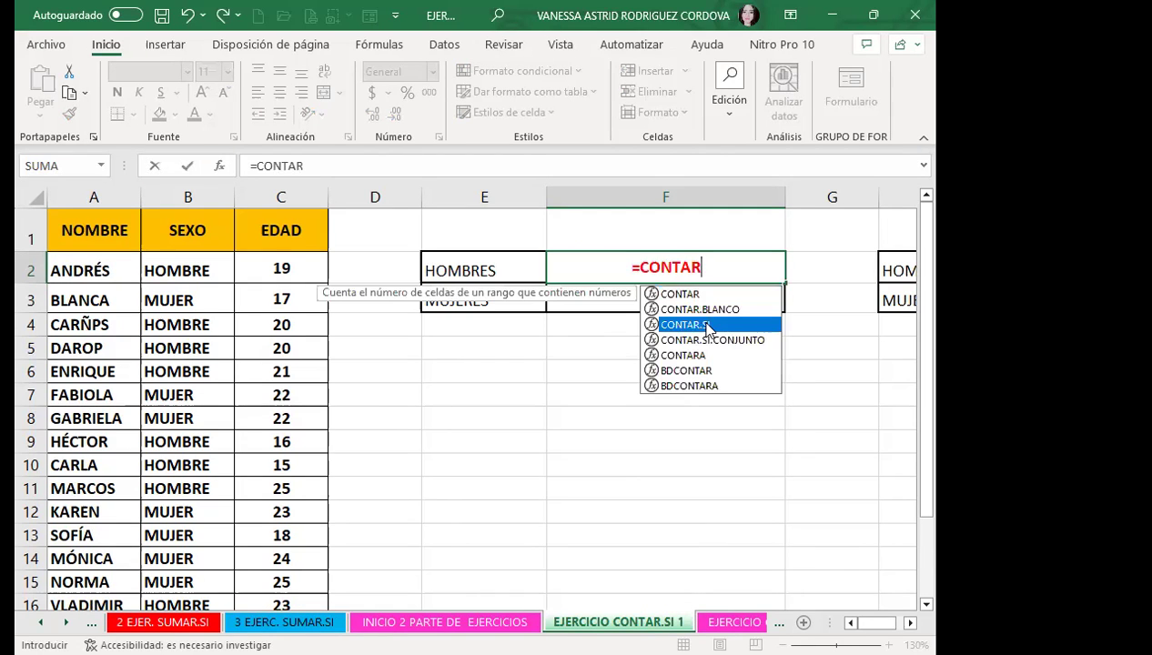
double_click(706, 324)
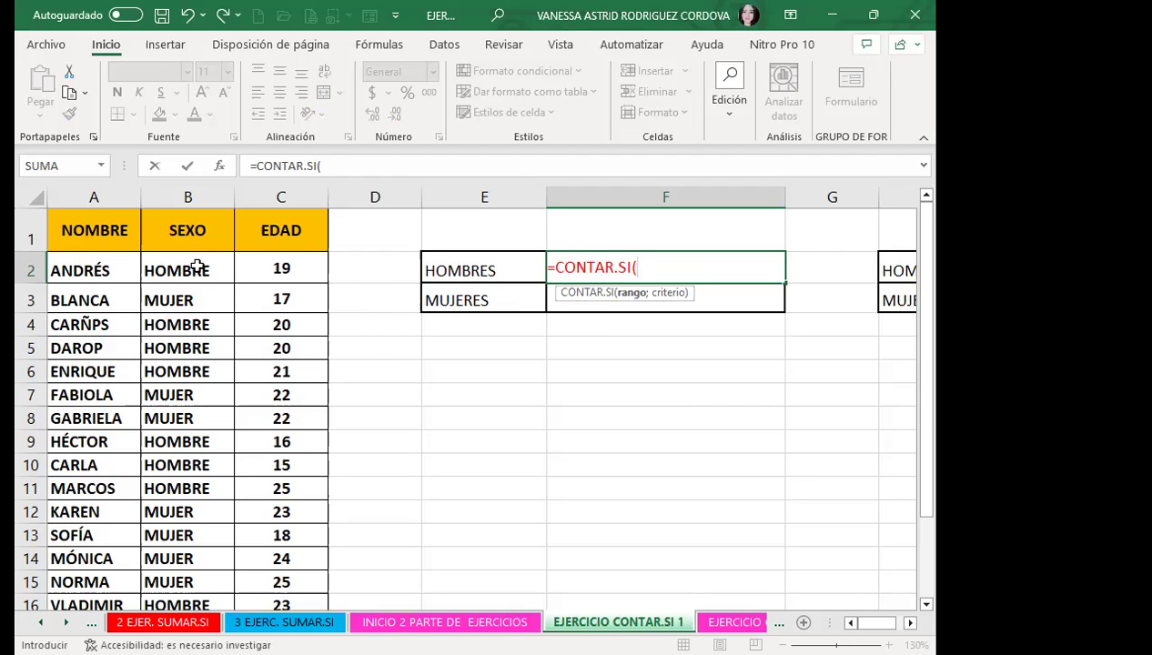
left_click_drag(195, 263, 197, 318)
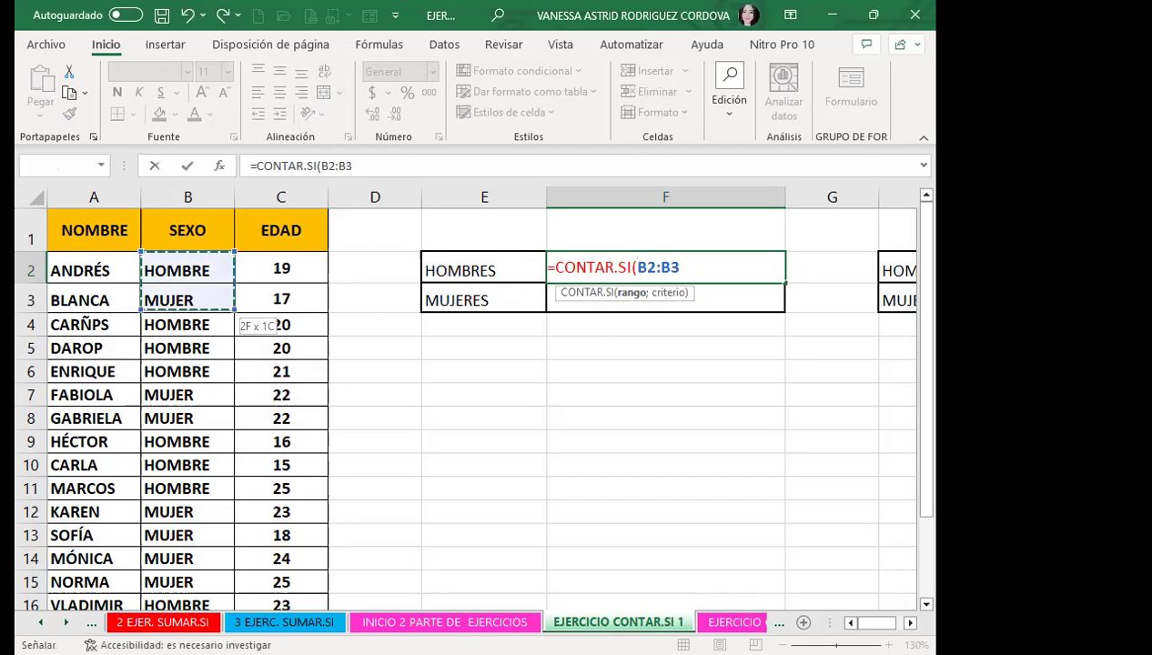
key("ctrl+shift+Down")
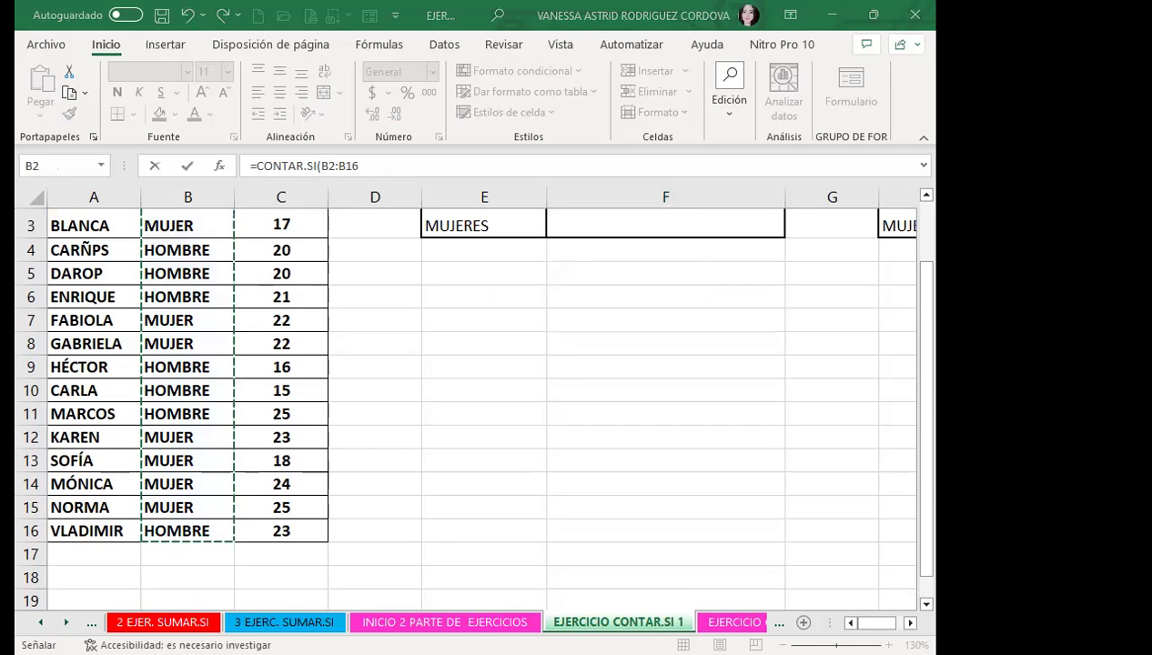
scroll(555, 389, "up", 1)
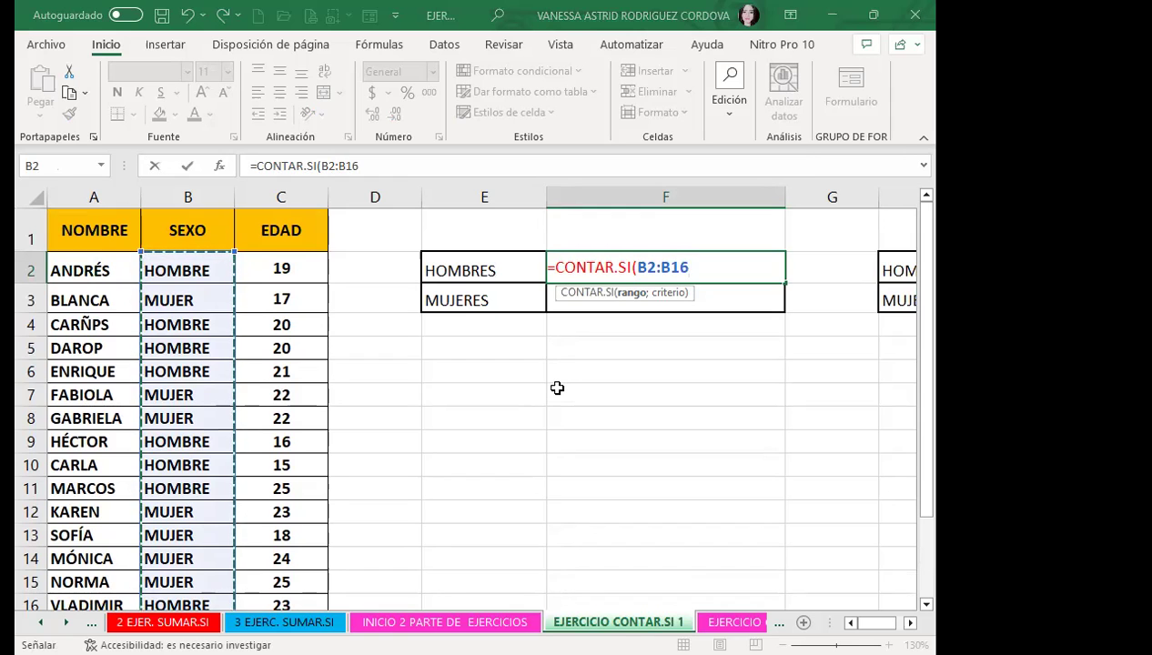
Step: Finish F2 as =CONTAR.SI(B2:B16;"HOMBRE"), returning 8
left_click(676, 269)
type(";")
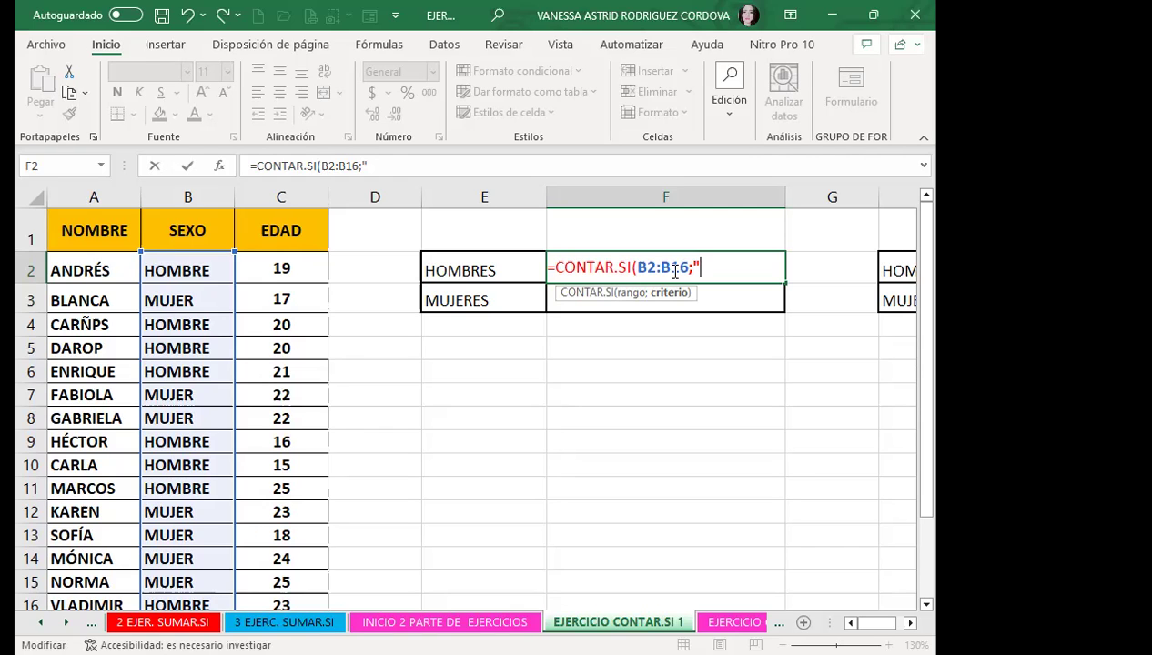
type("HOMBRE\"")
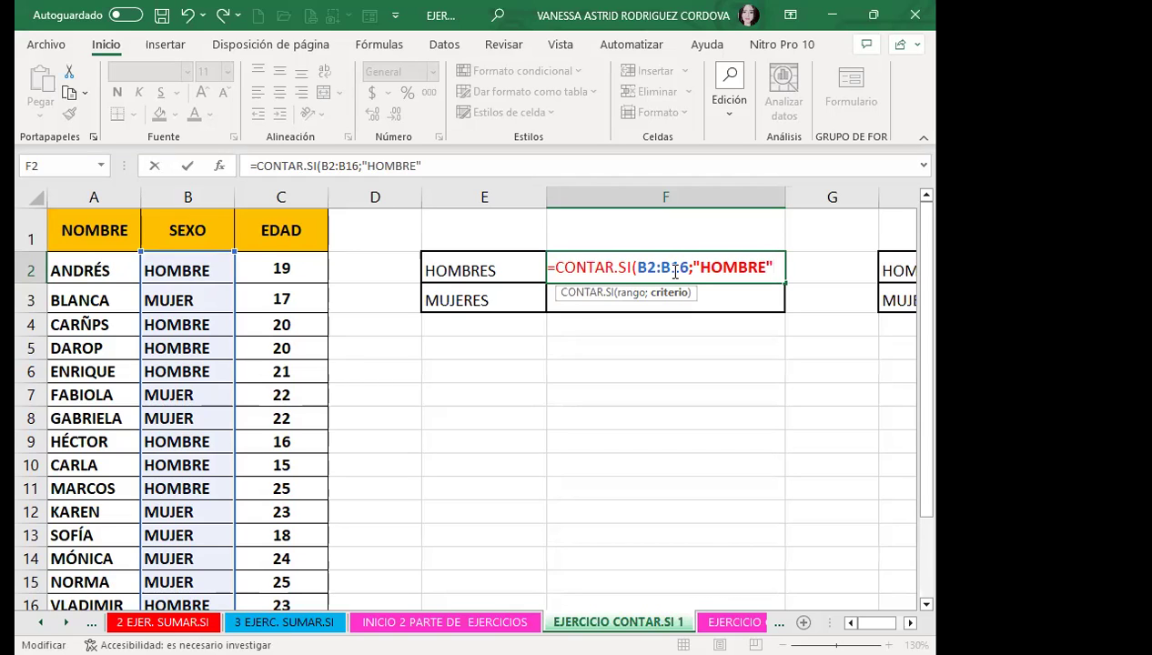
type(")")
key("Return")
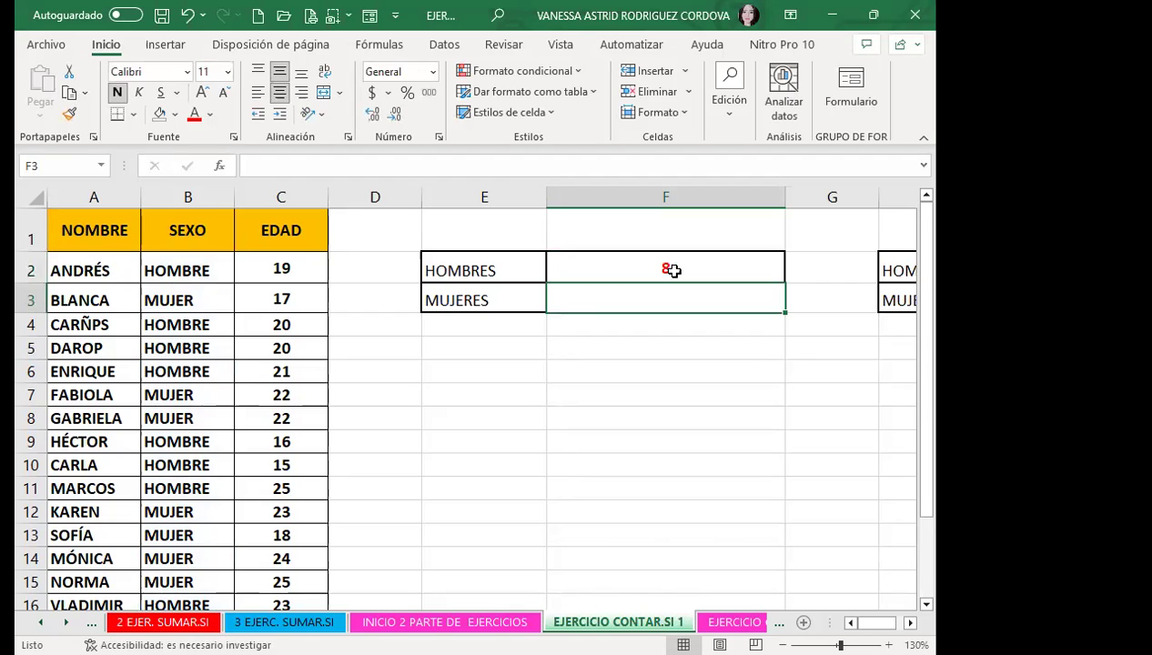
Step: Start =CONTAR.SI(B2:B16; in F3 for the MUJERES count
type("=")
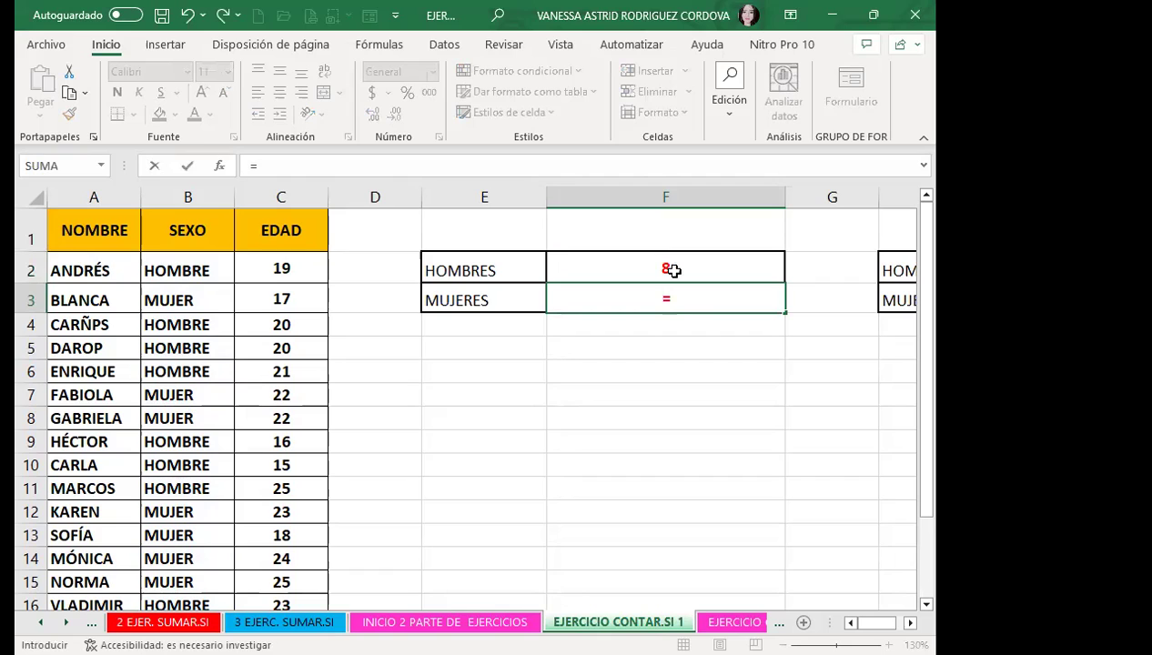
type("CONTAR")
left_click(684, 355)
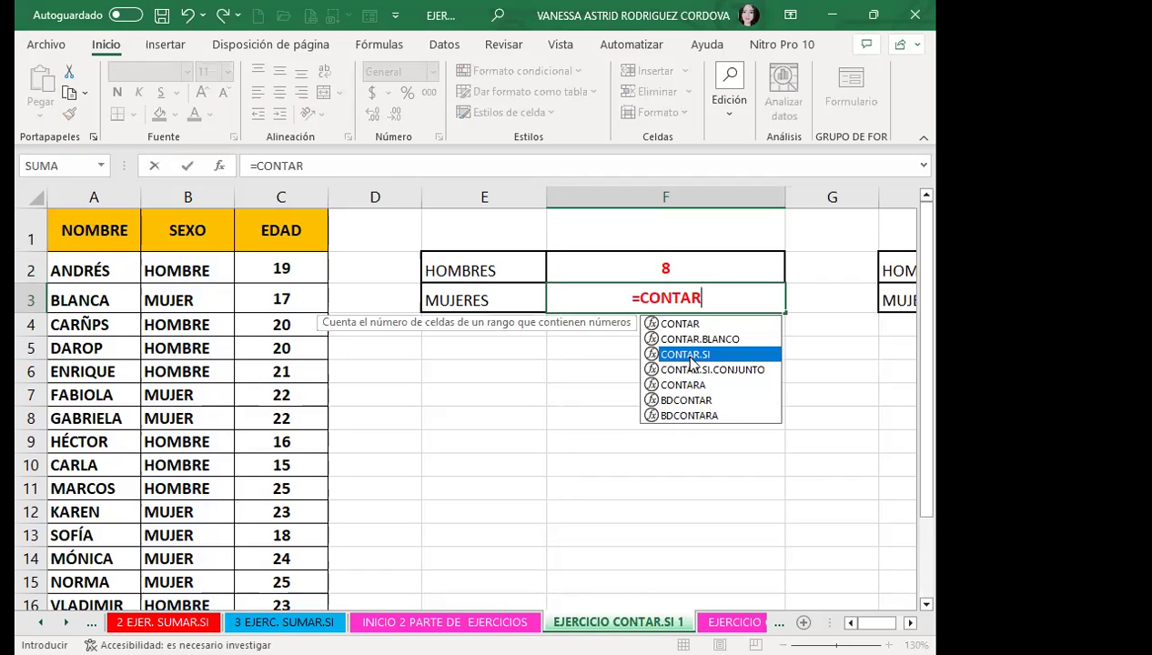
key("Tab")
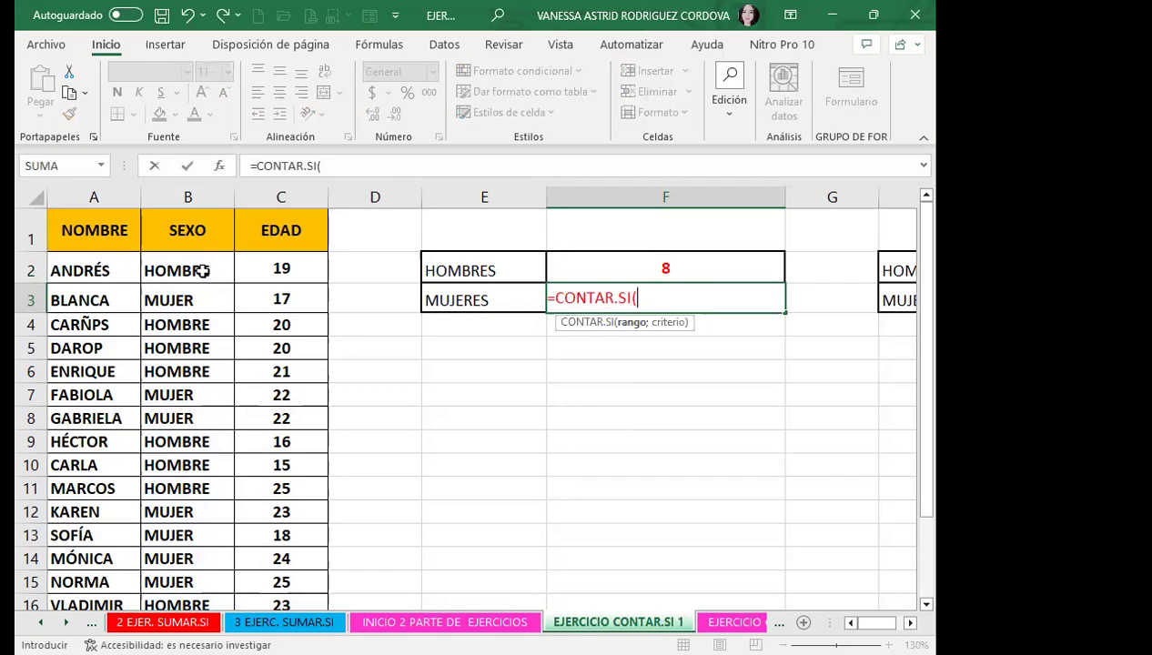
left_click(204, 271)
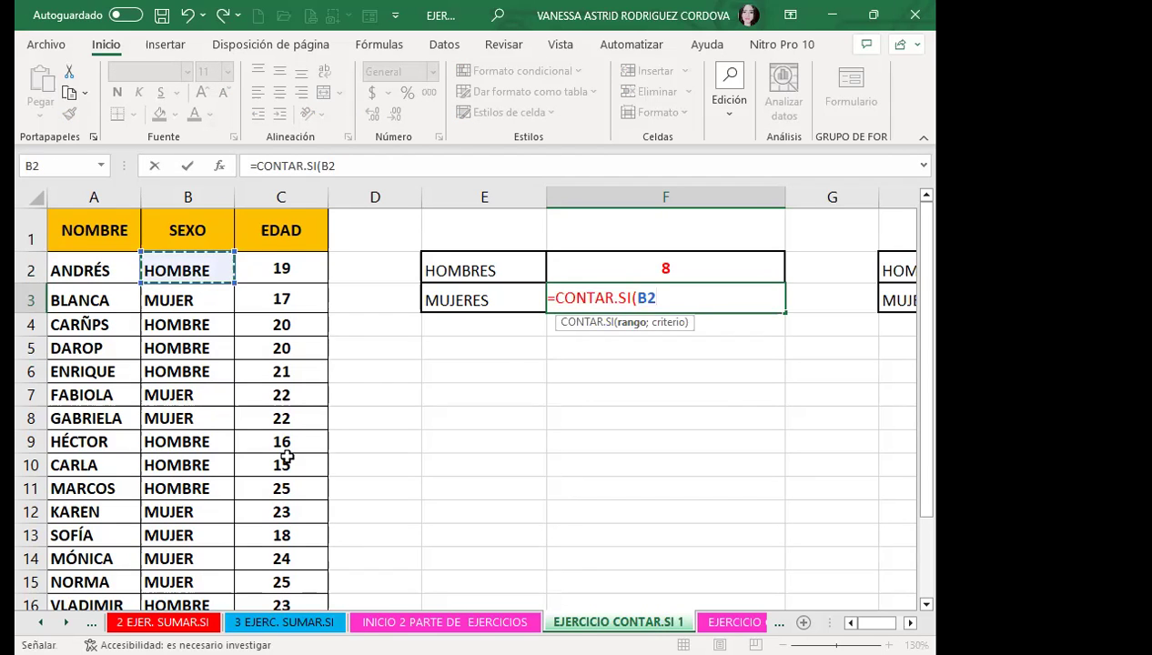
key("ctrl+shift+Down")
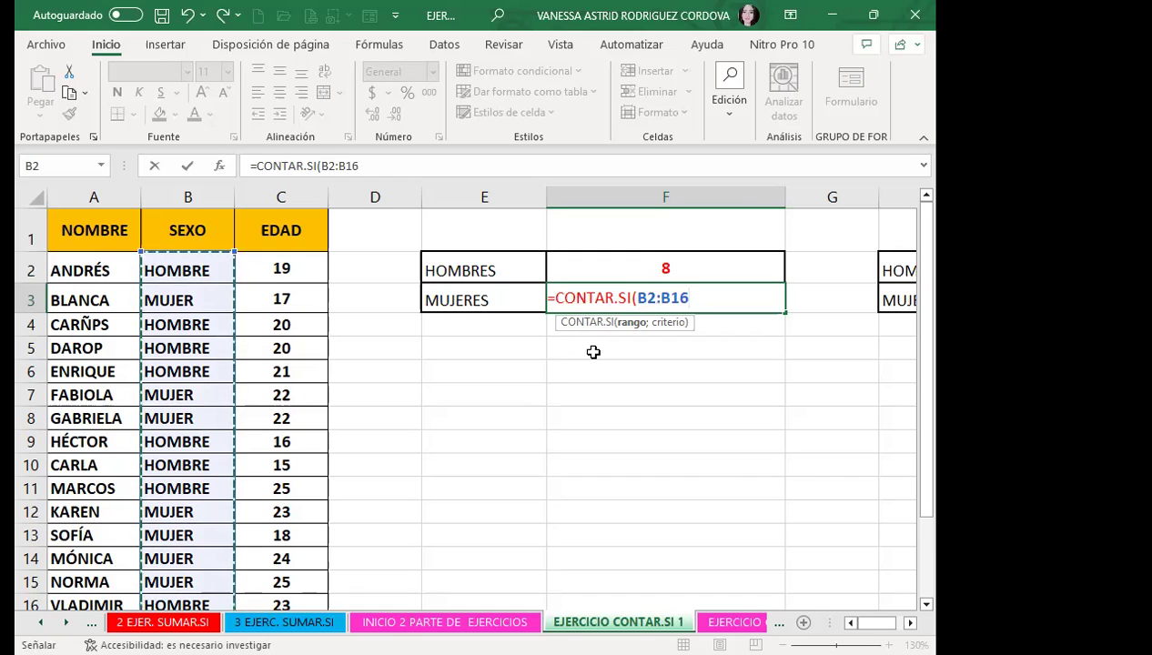
type(";")
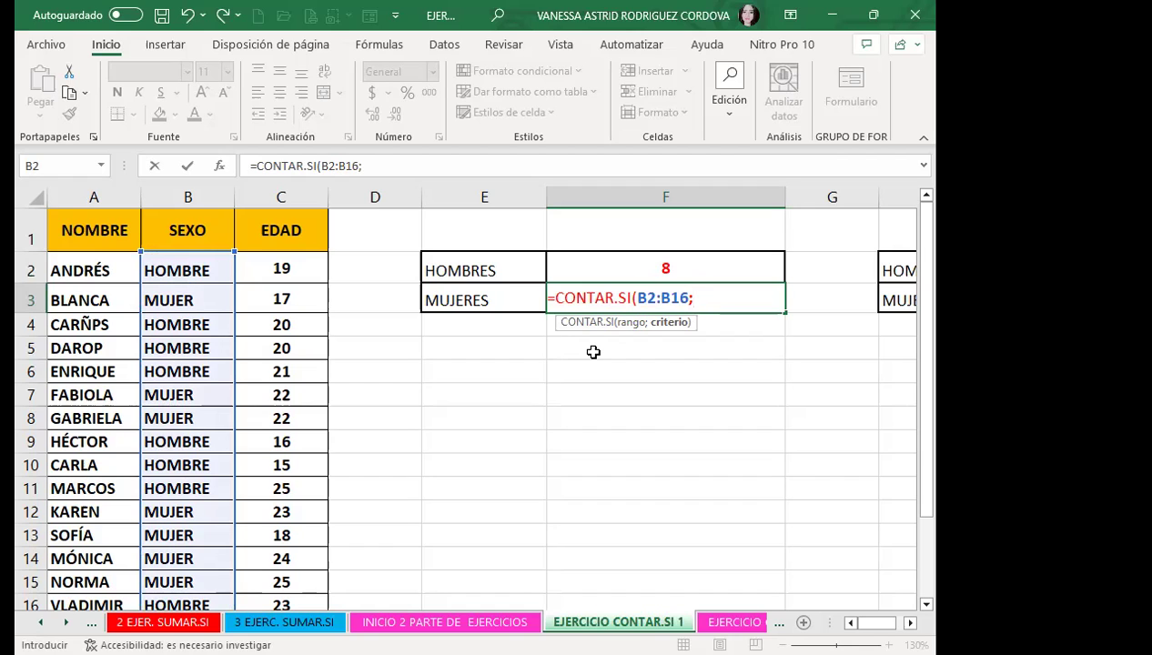
Step: Complete F3 as =CONTAR.SI(B2:B16;"MUJER"), returning 7
left_click(182, 300)
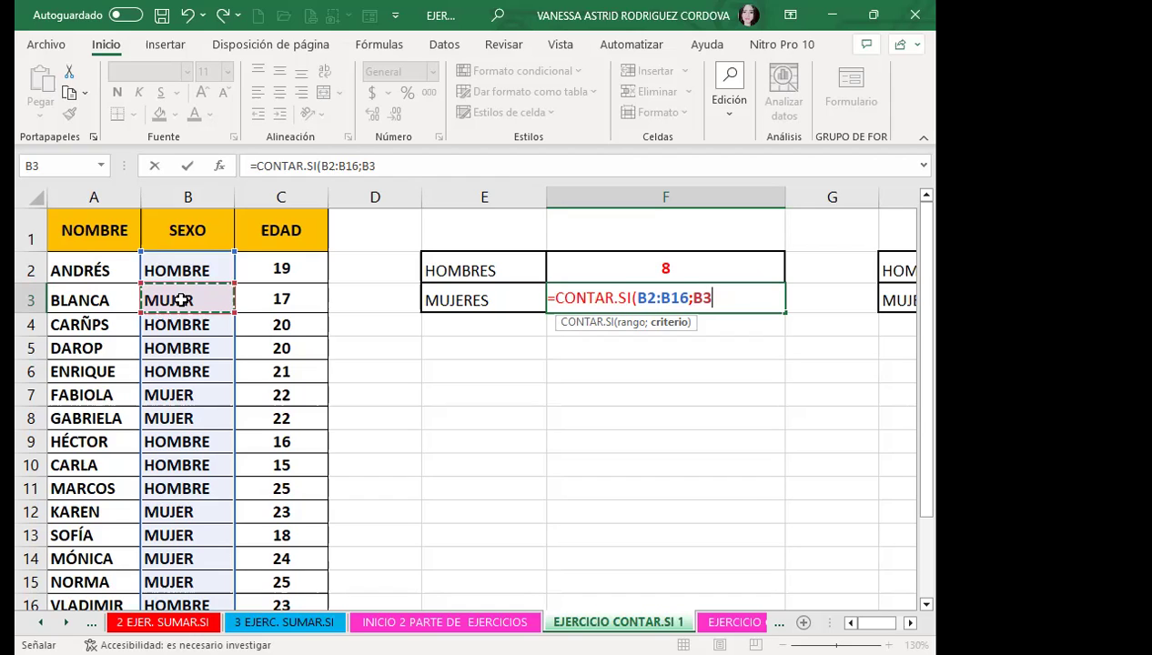
key("BackSpace")
key("BackSpace")
type("\"MUJER\"")
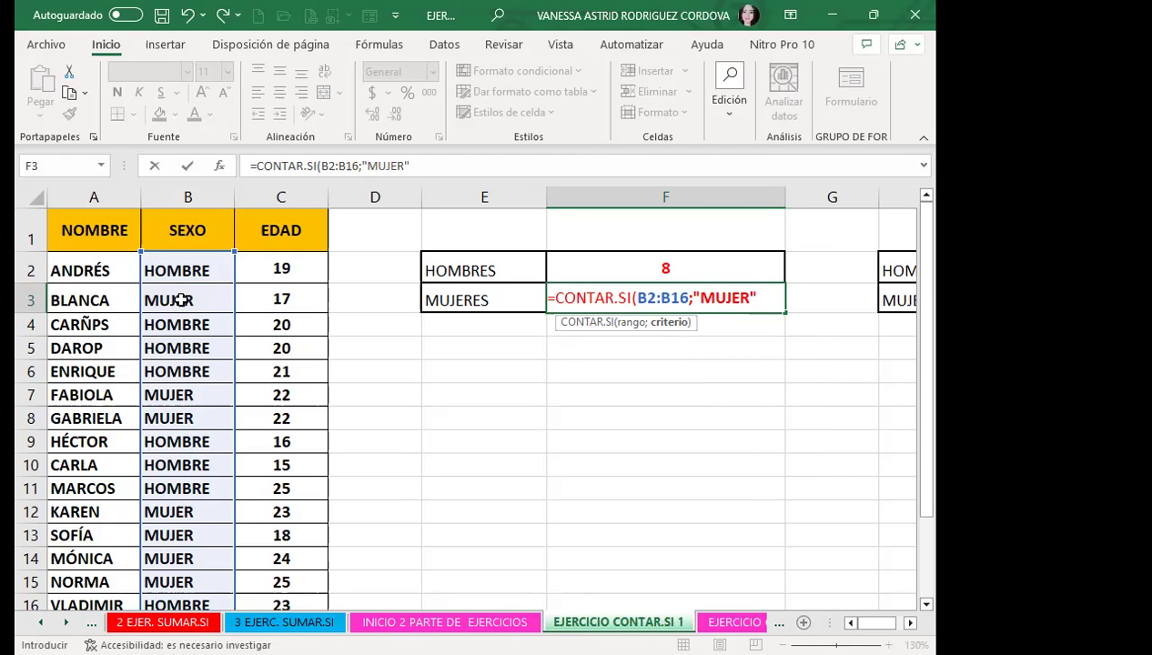
type(")")
key("Return")
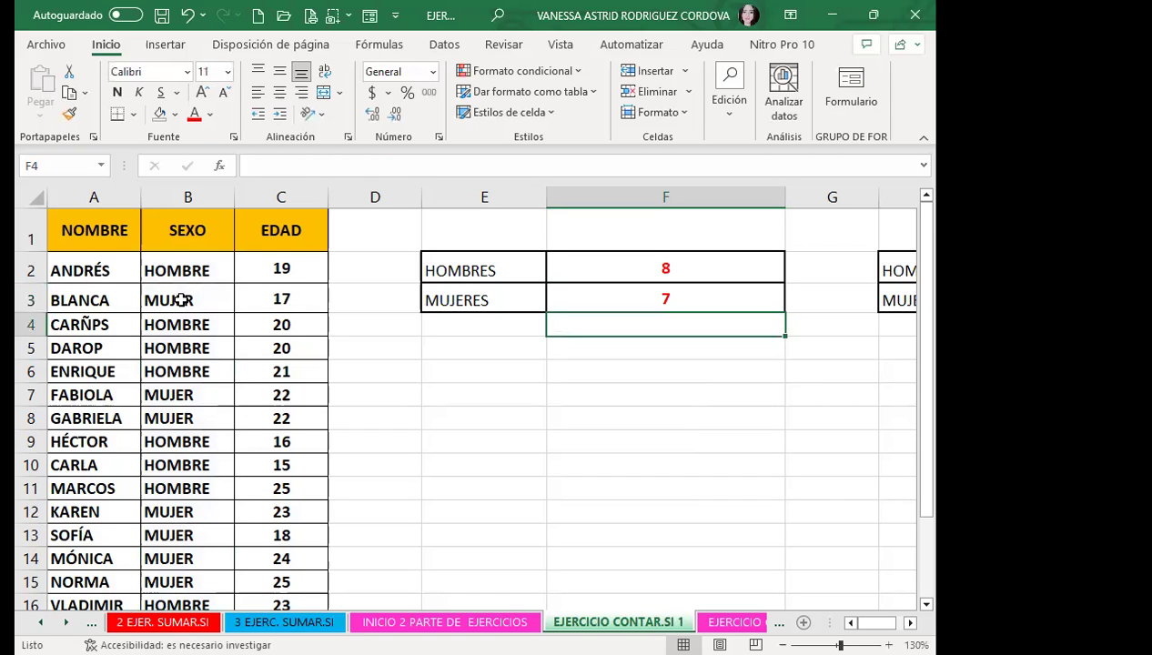
scroll(655, 214, "right", 3)
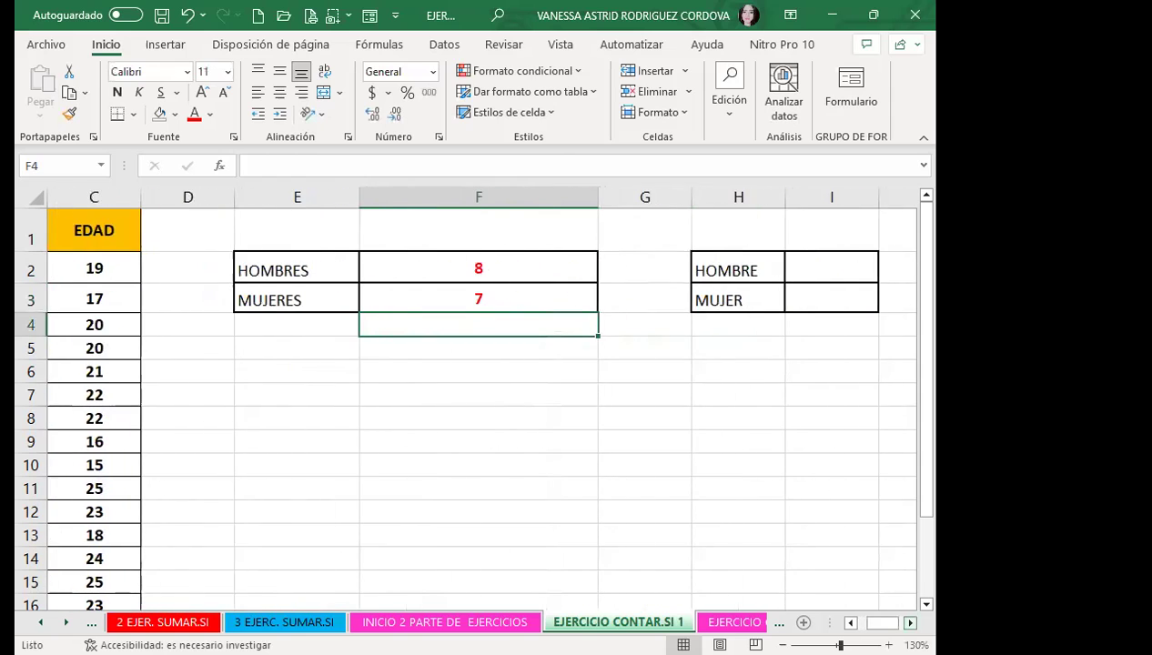
left_click(730, 267)
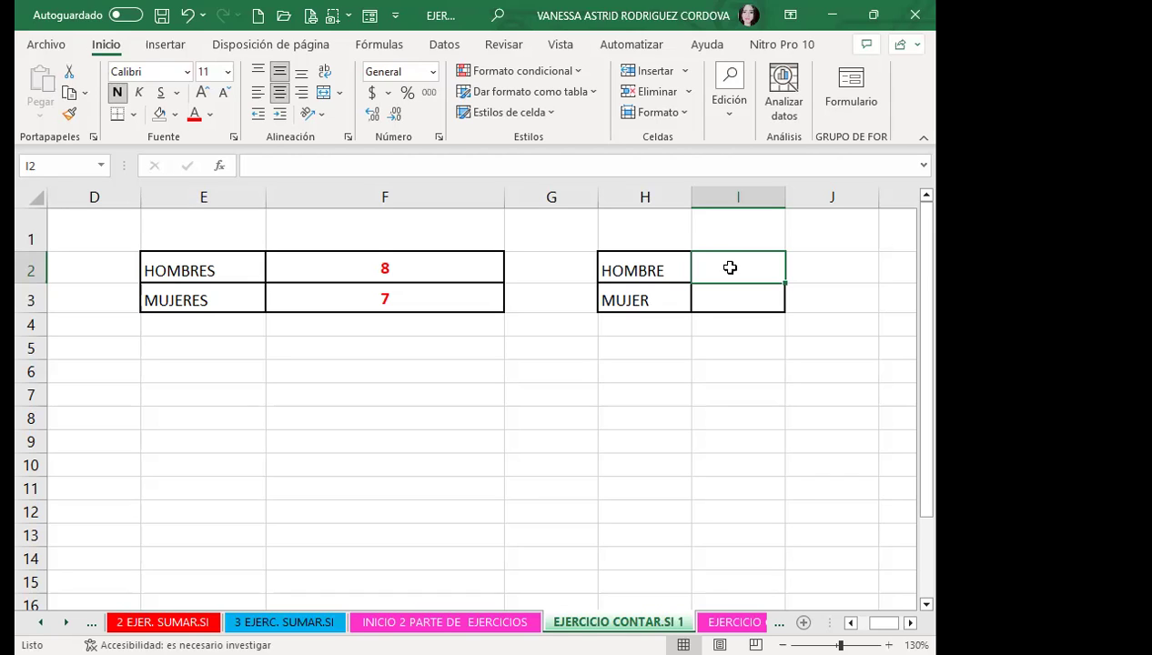
left_click(463, 264)
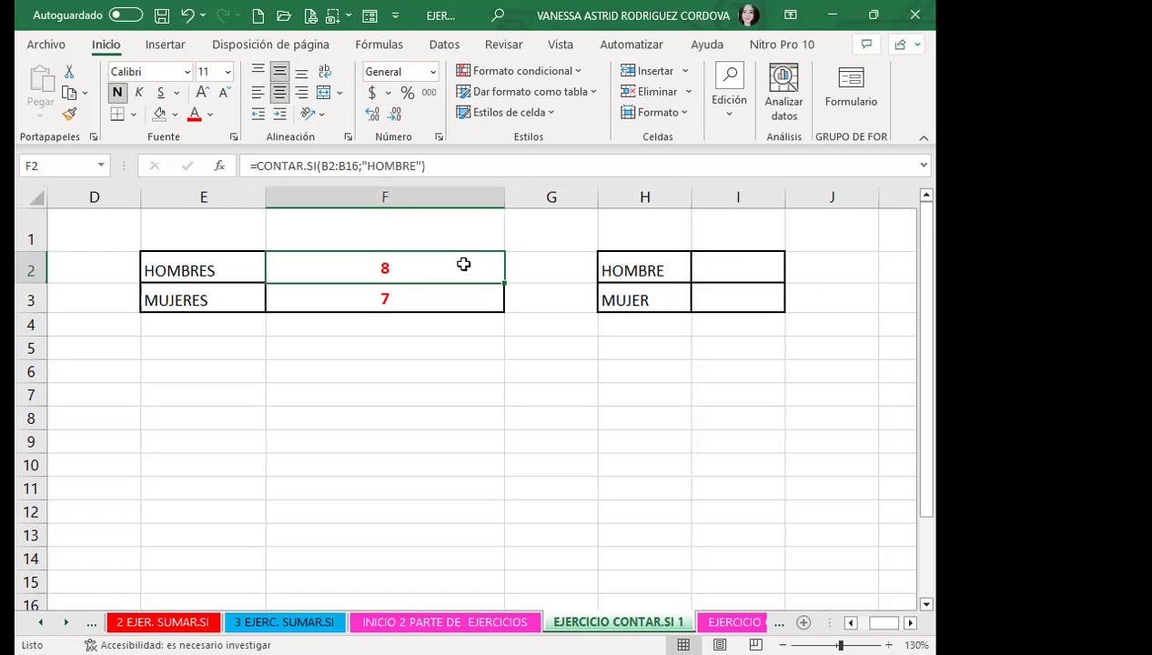
left_click(720, 274)
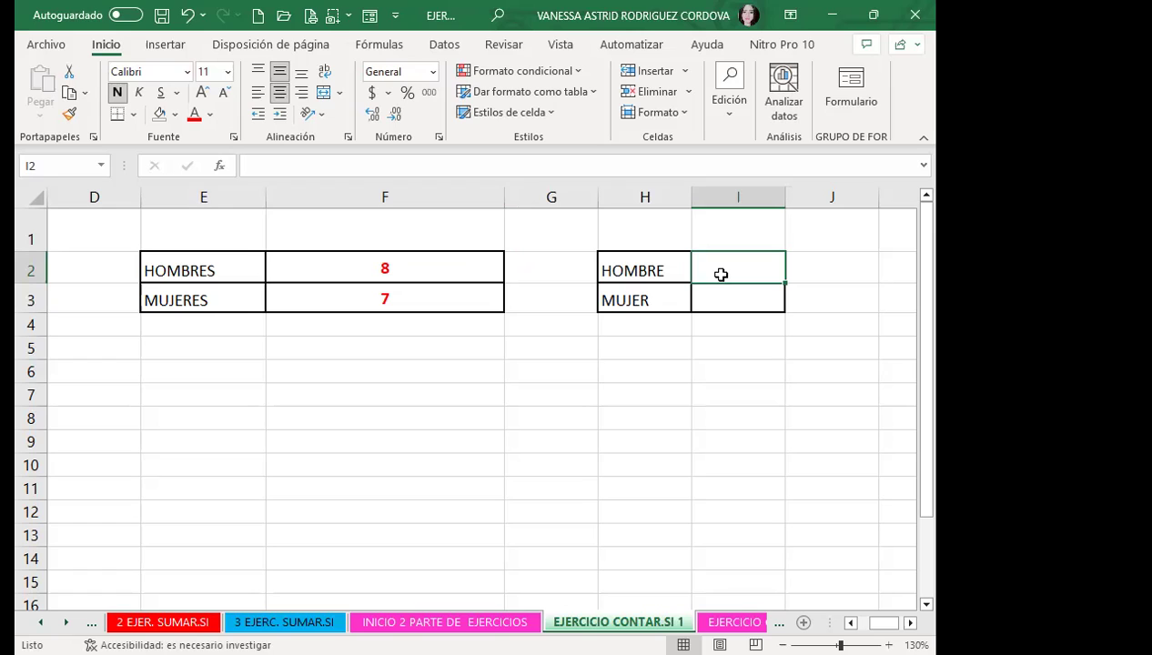
left_click(455, 272)
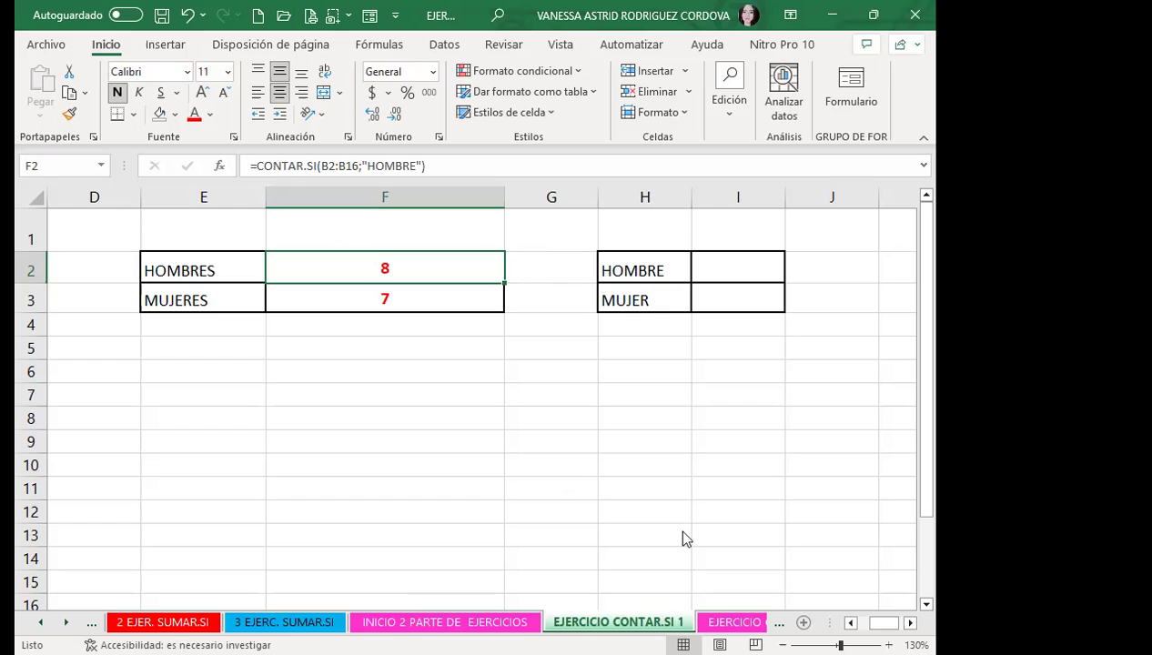
Step: Move to the EJERCICIO CONTAR.SI 3 sheet and select E7 for the above-9 count
key("ctrl+Page_Down")
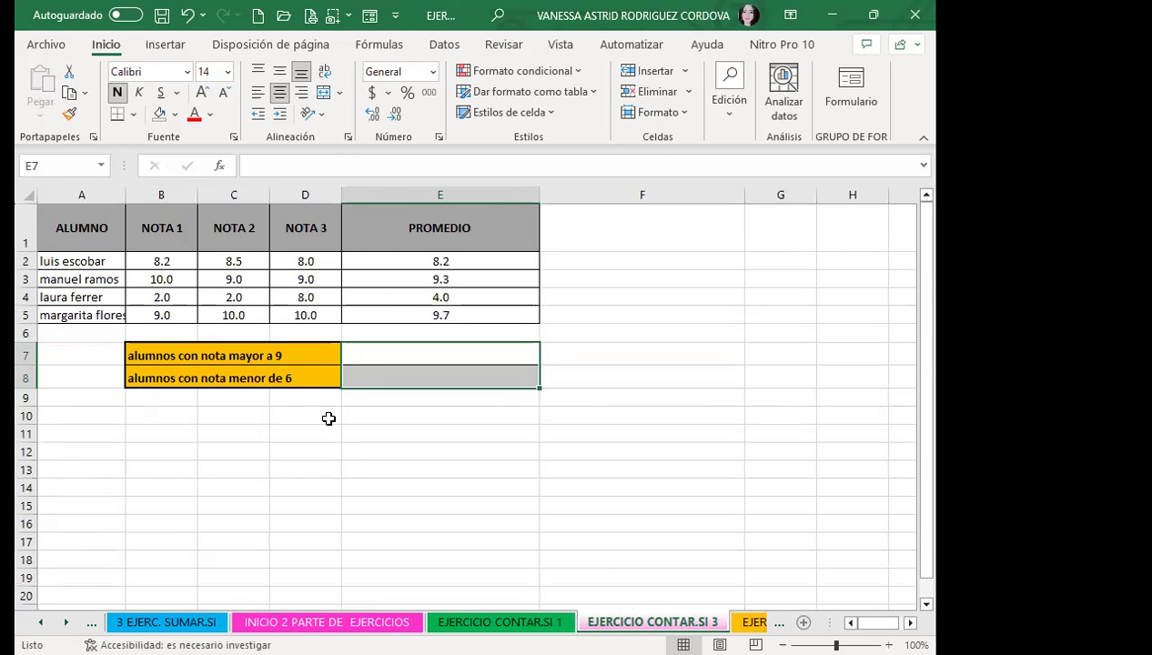
left_click(384, 358)
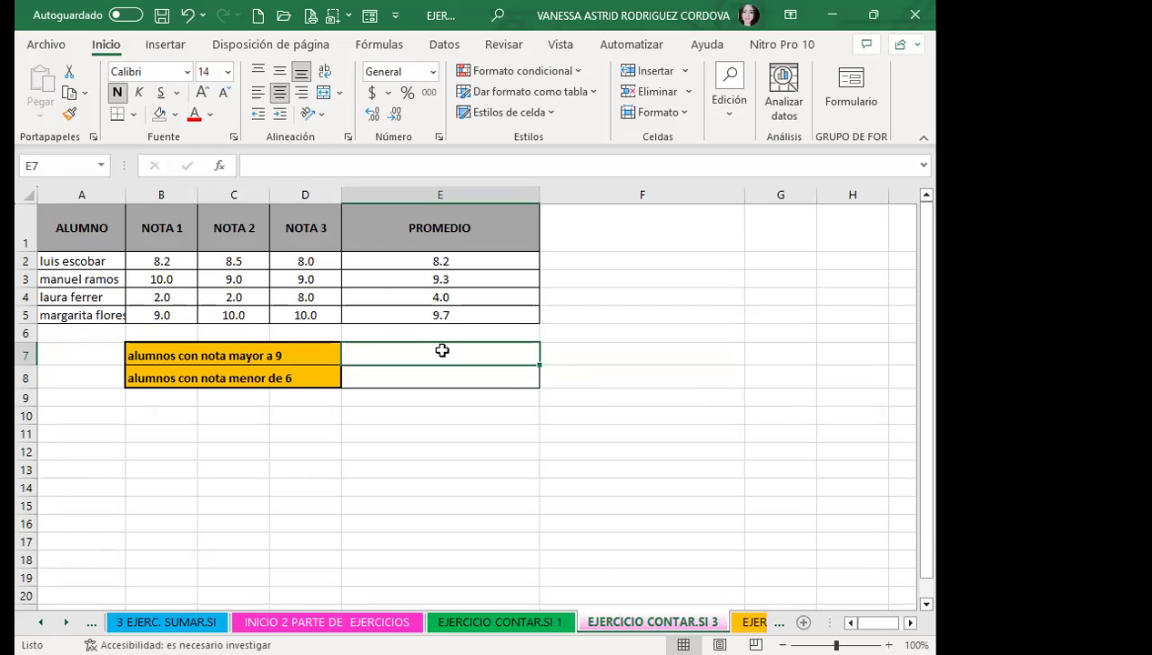
Step: Enter =CONTAR.SI(E2:E5;">9") in E7, correcting typos, to get 2
type("=")
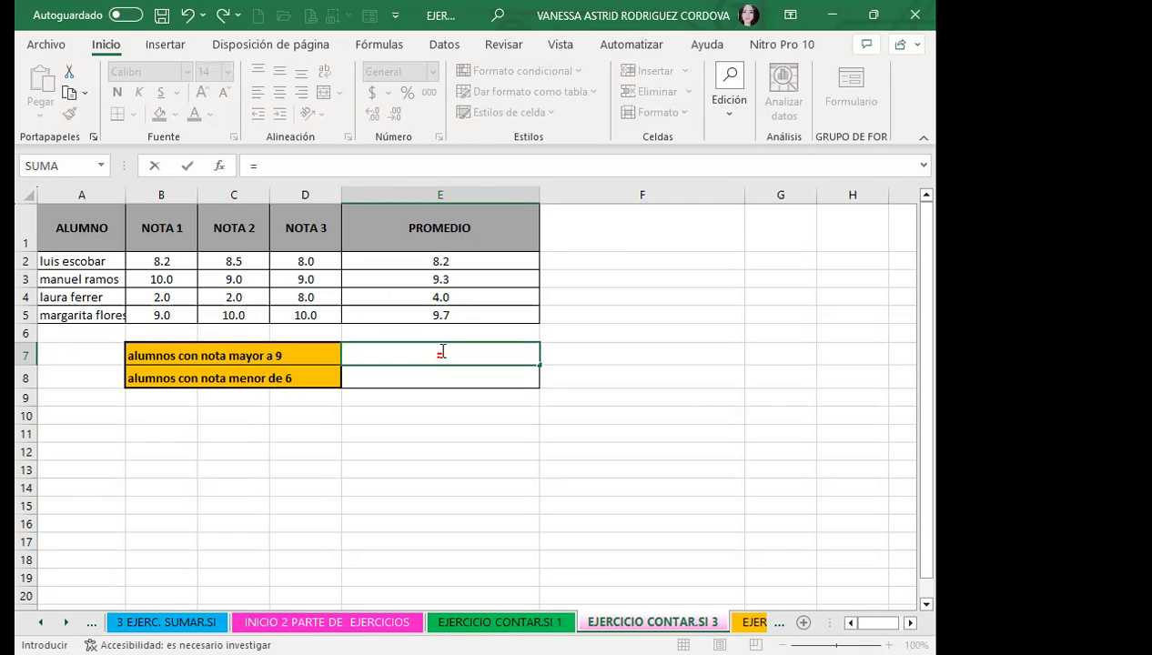
type("CONAR")
key("BackSpace")
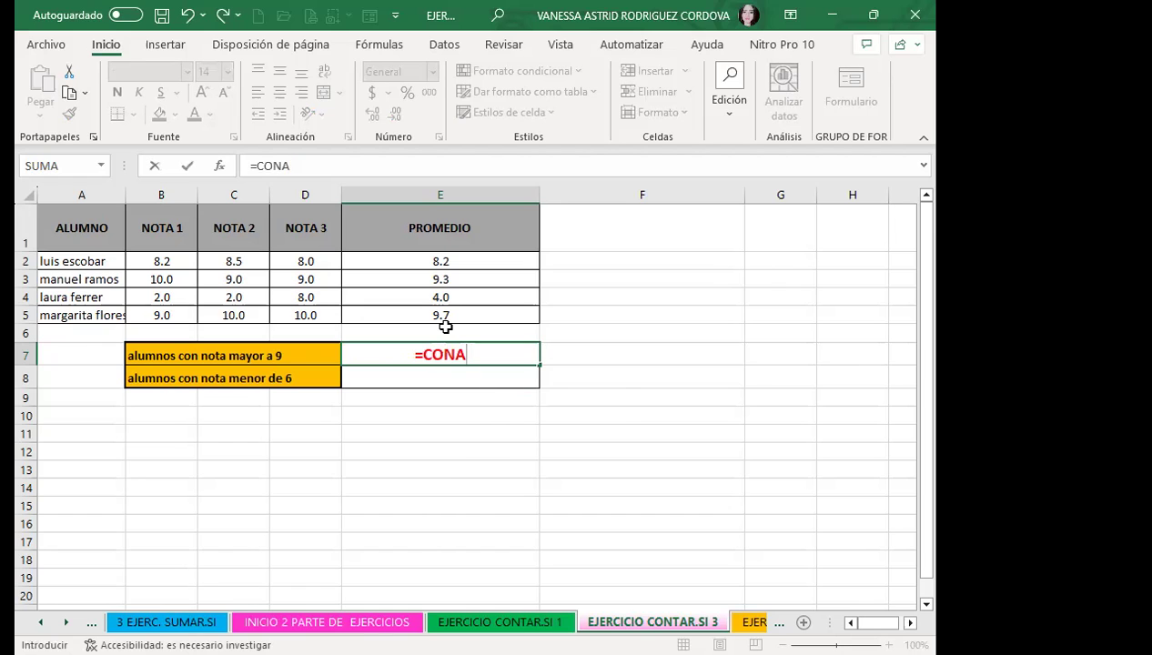
key("BackSpace")
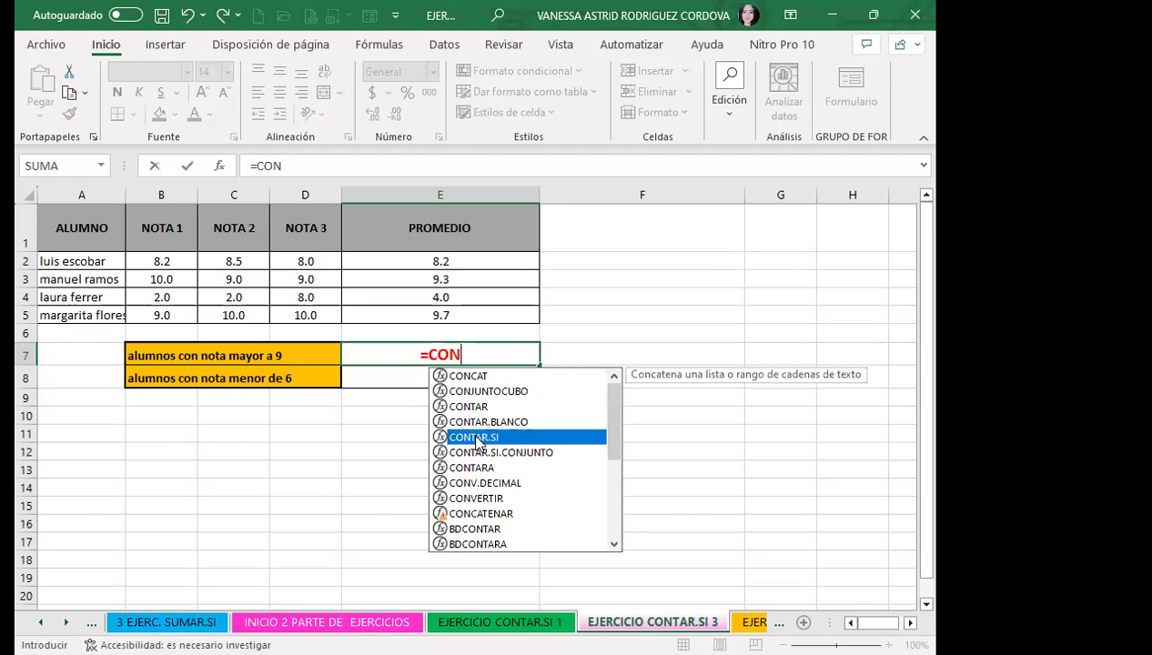
key("Tab")
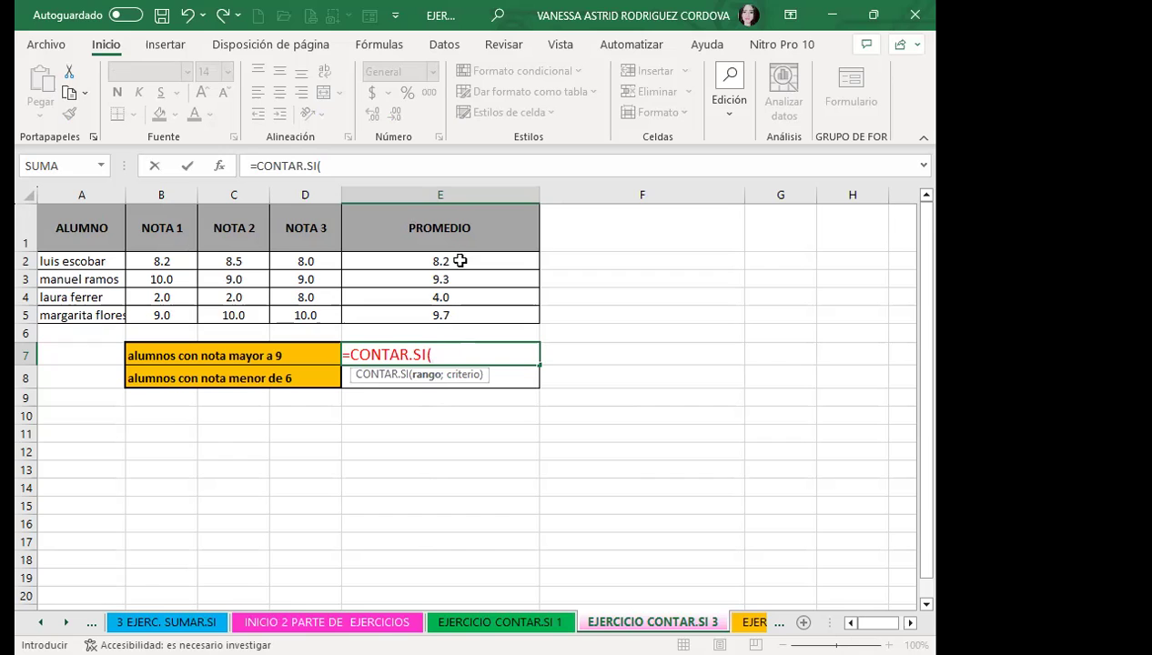
left_click_drag(473, 258, 480, 315)
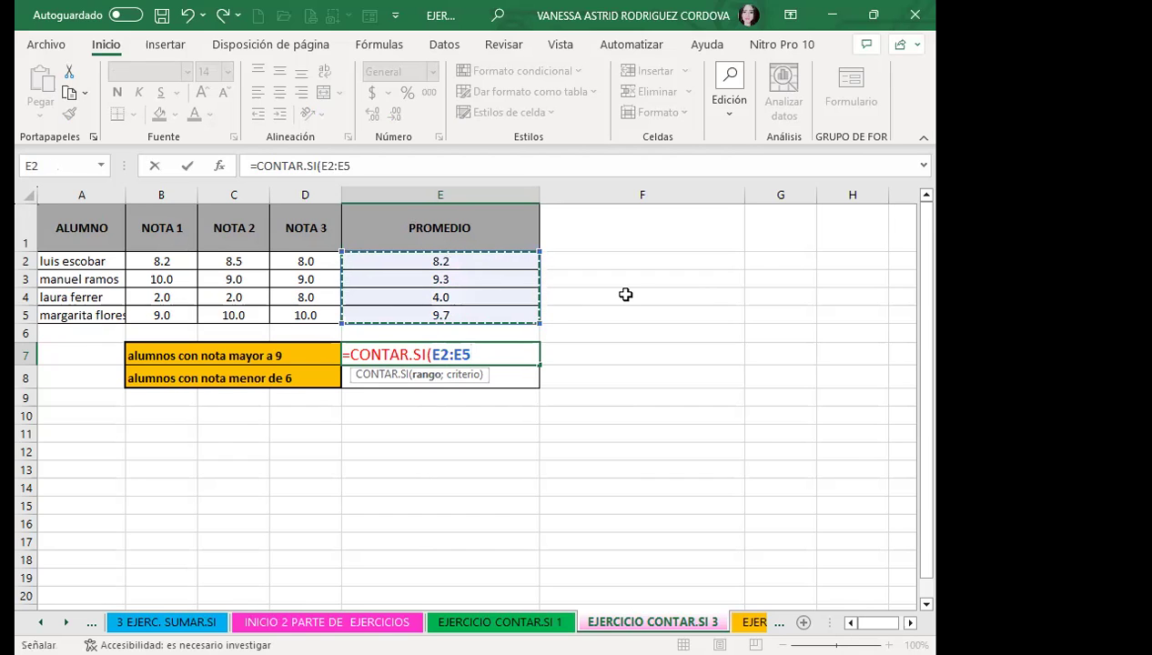
type(";")
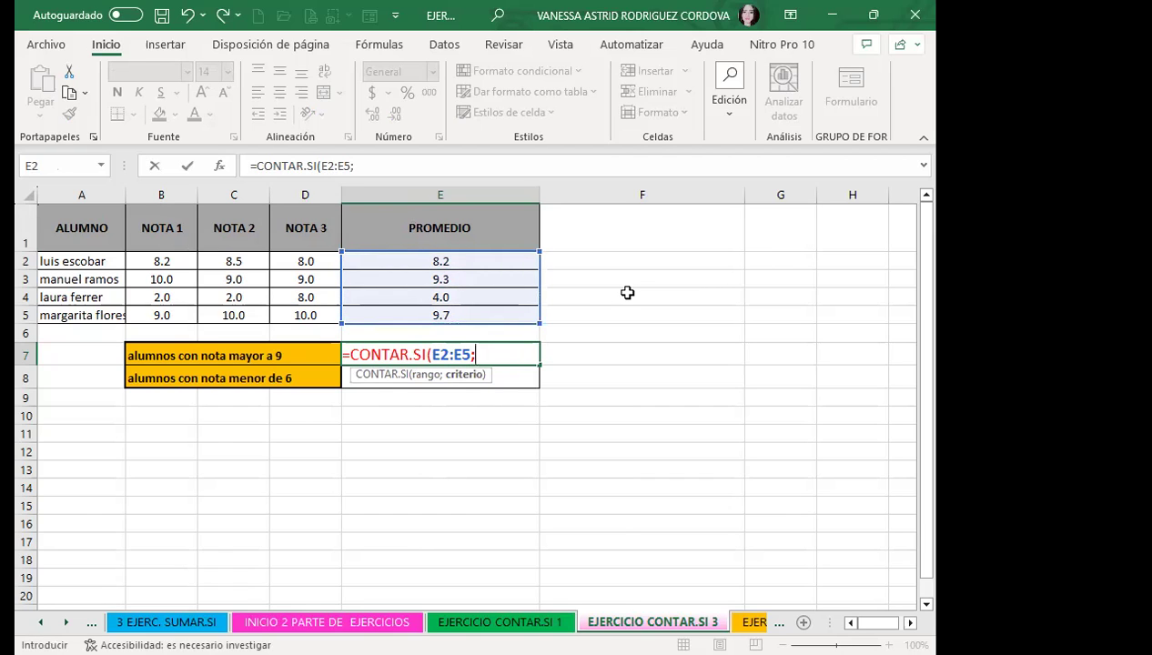
type("#")
key("BackSpace")
type("\"")
type(">")
type("9")
type("\")")
key("Return")
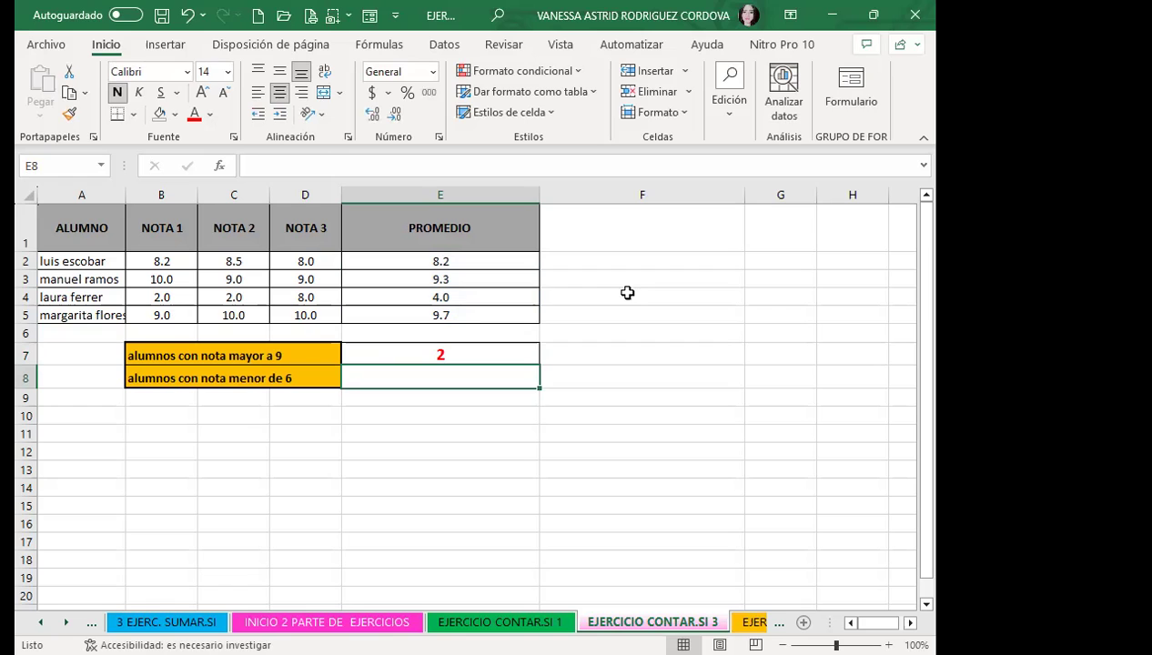
Step: Enter =CONTAR.SI(E2:E5;"<6") in E8, returning 1
type("=")
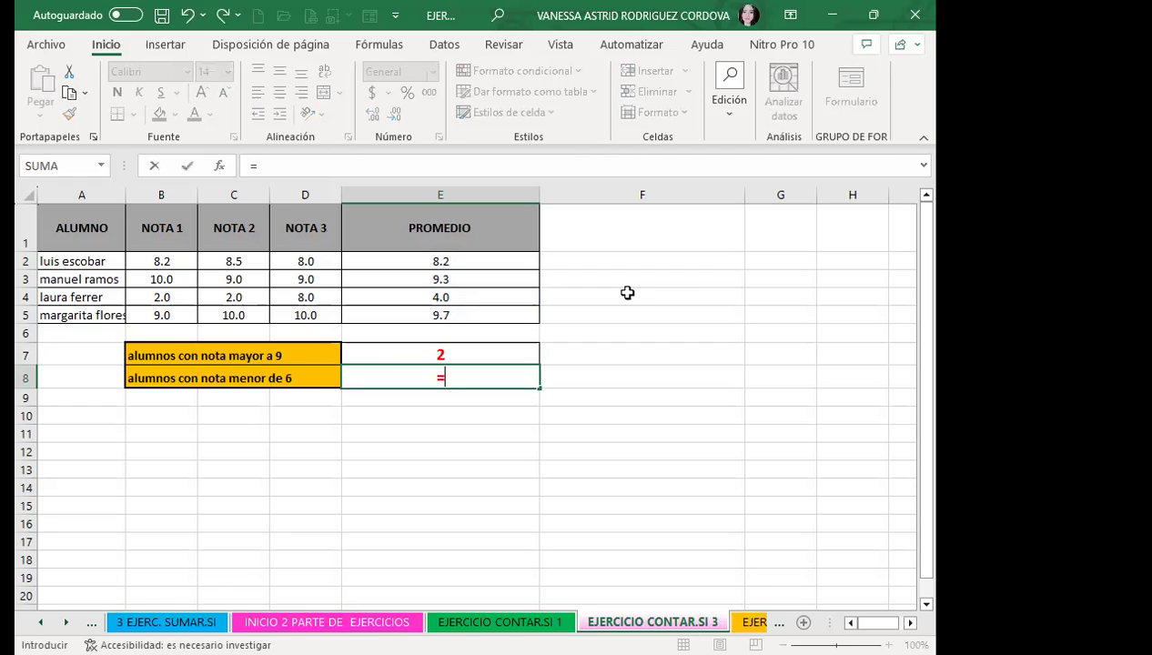
type("CONTAR")
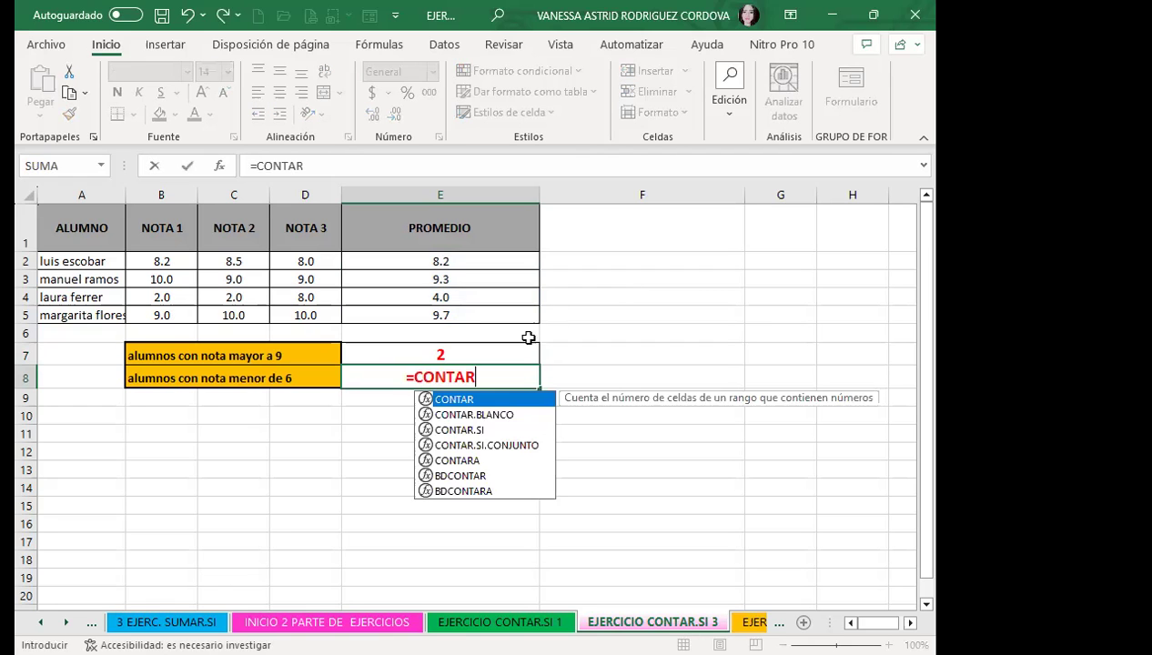
left_click(466, 428)
double_click(466, 427)
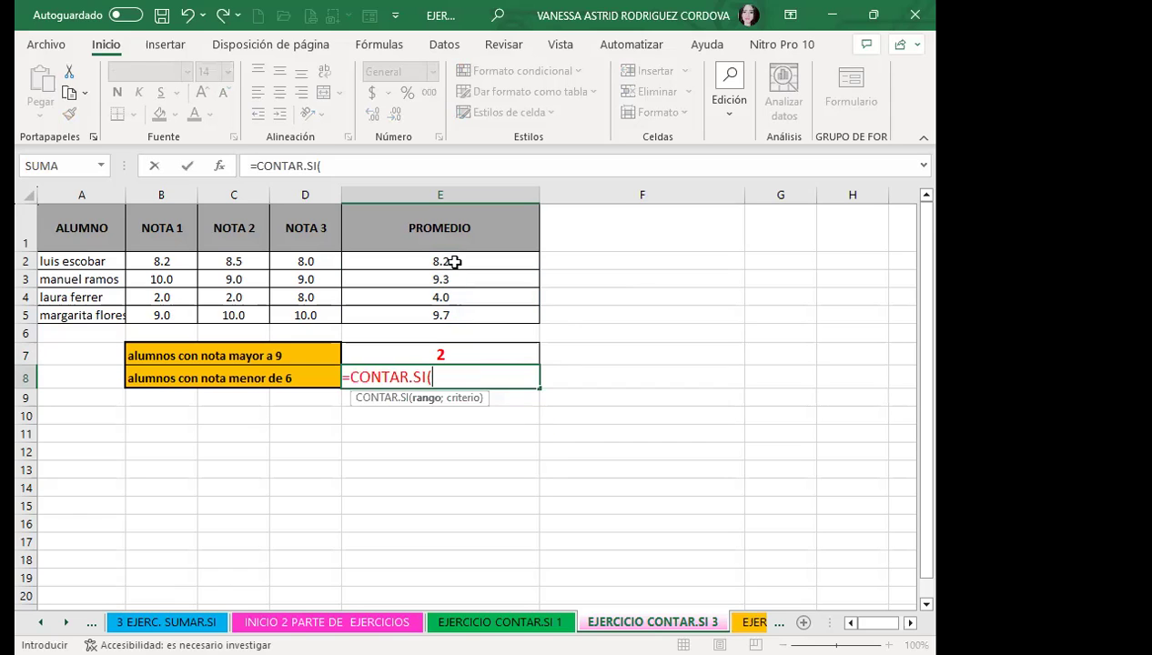
left_click_drag(446, 263, 450, 313)
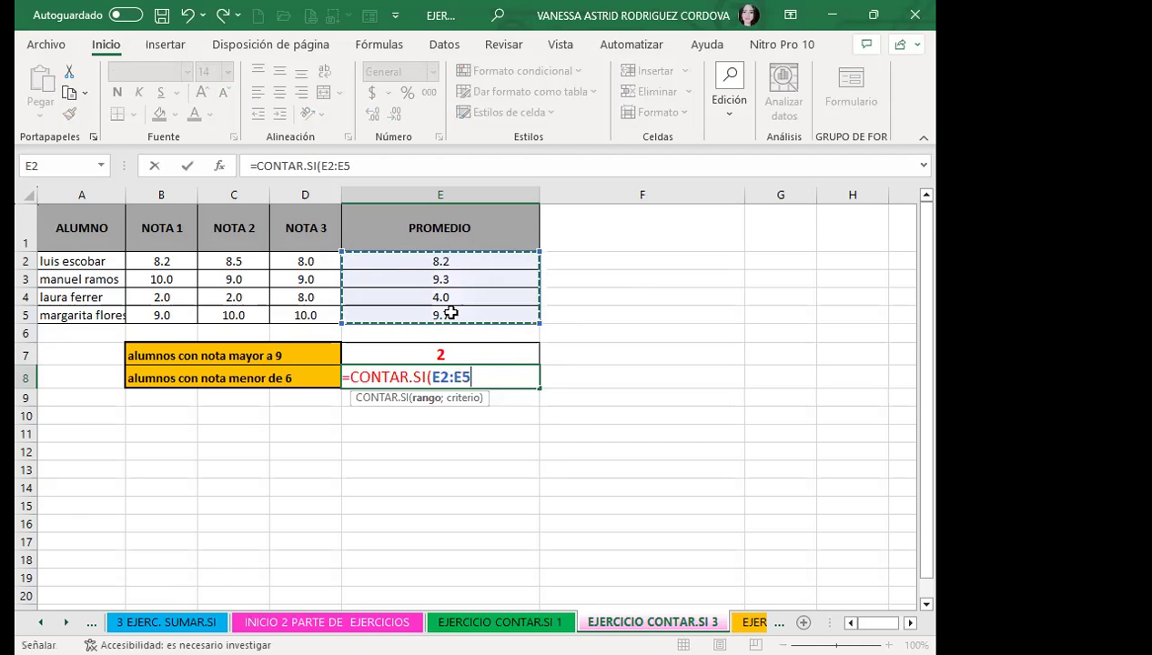
type(";")
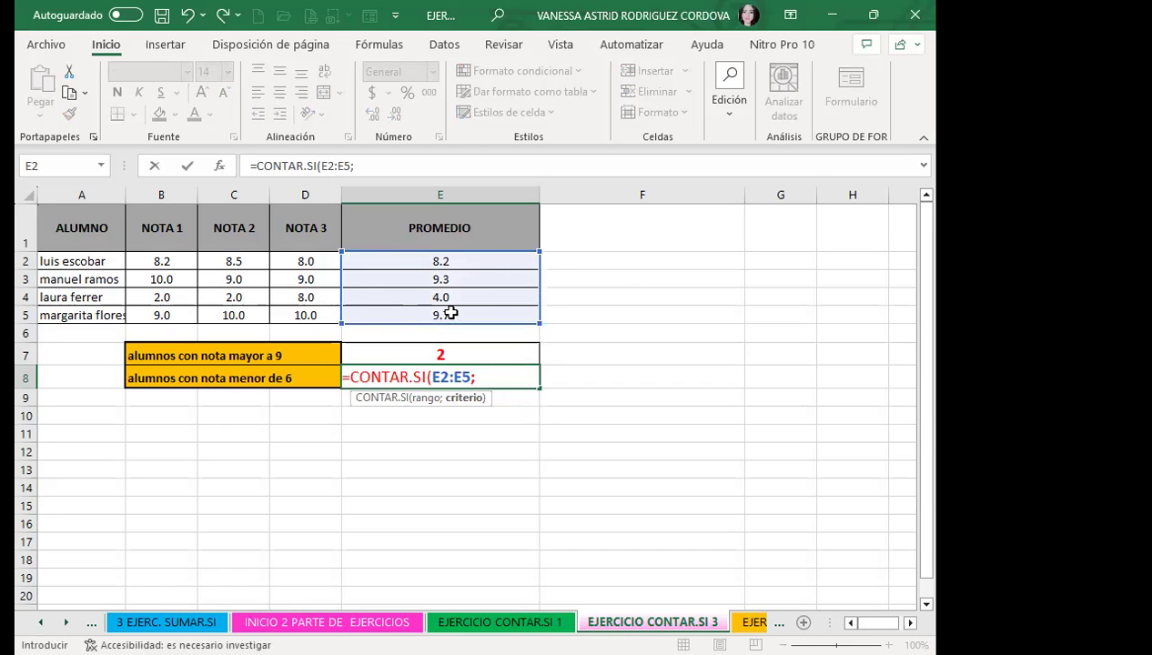
type("\"")
type("<")
type("6")
type("\"")
type(")")
key("Return")
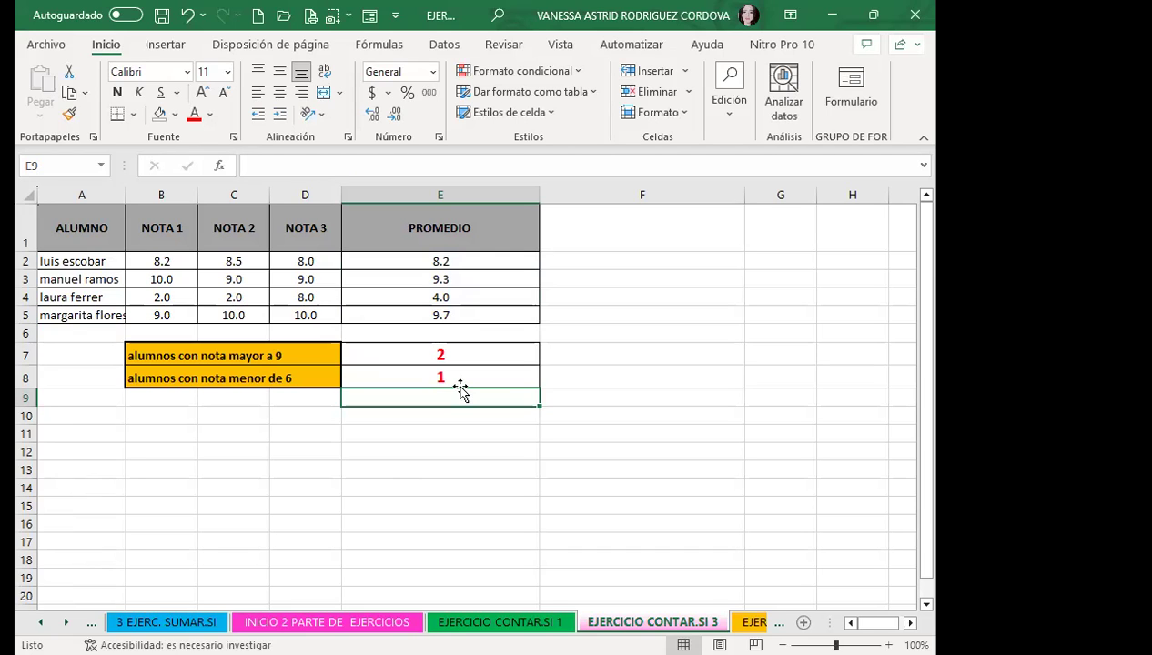
Step: Review the E7 formula, then go to the EJER. CONTAR.SI 5 sheet
left_click(496, 359)
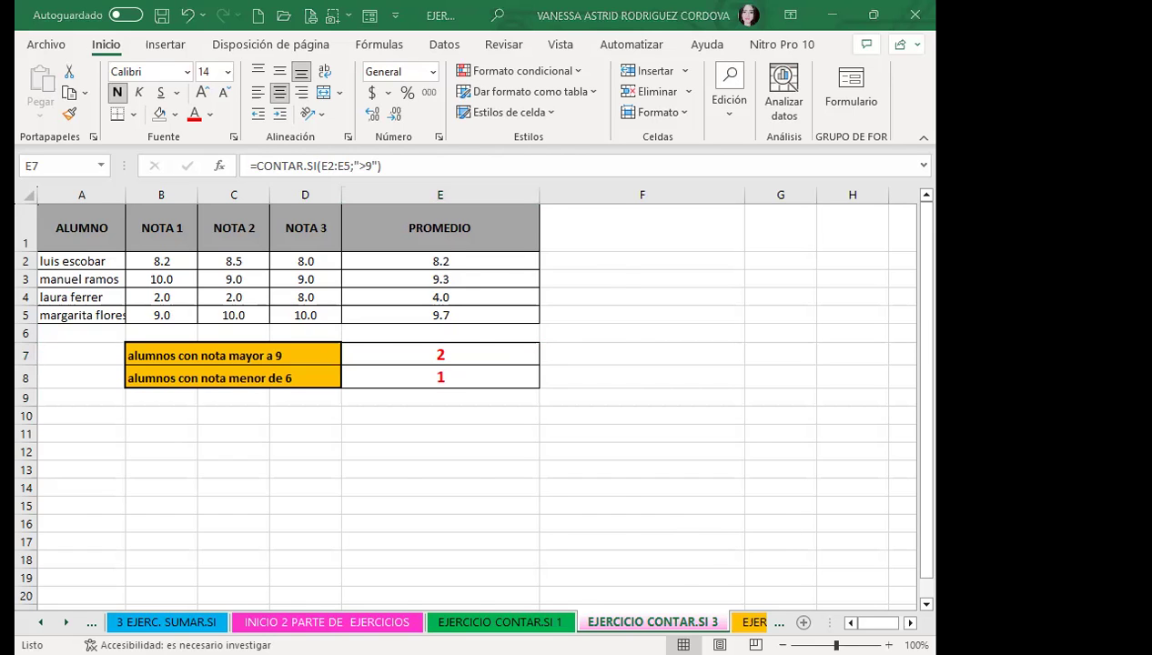
left_click(753, 622)
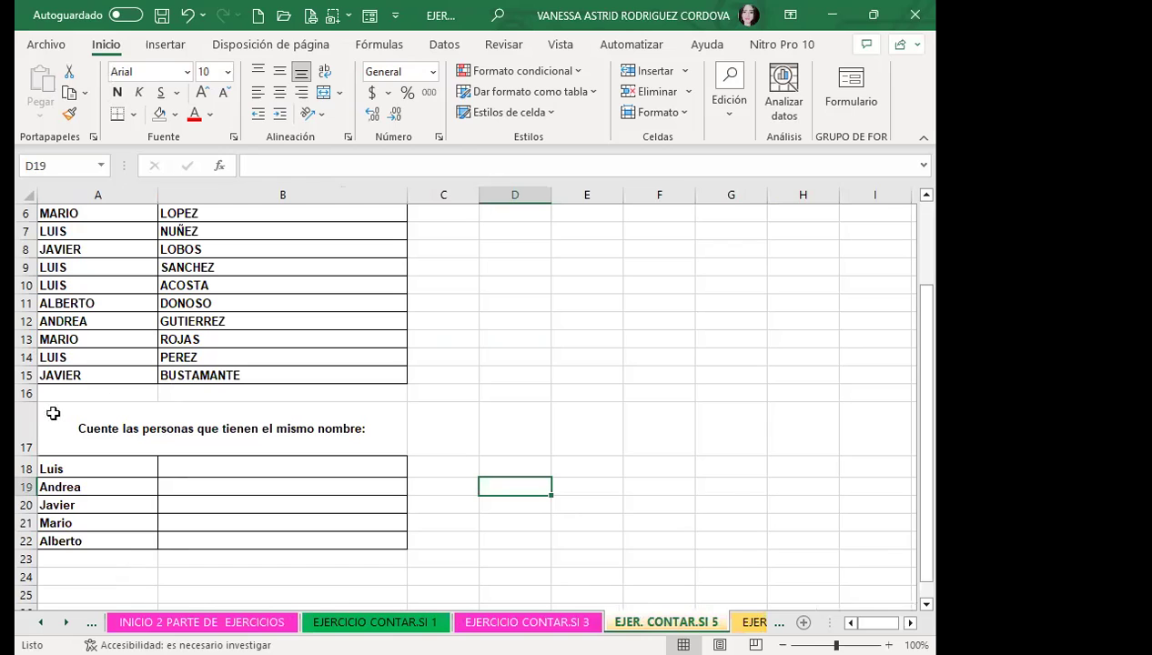
left_click(262, 465)
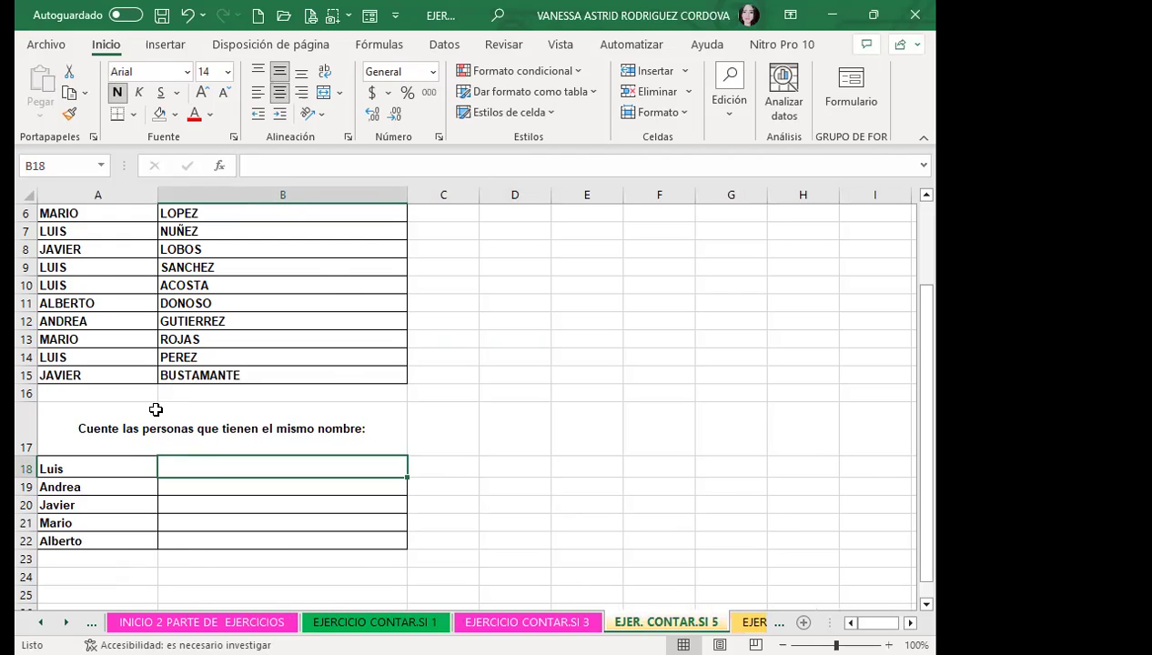
scroll(155, 405, "up", 2)
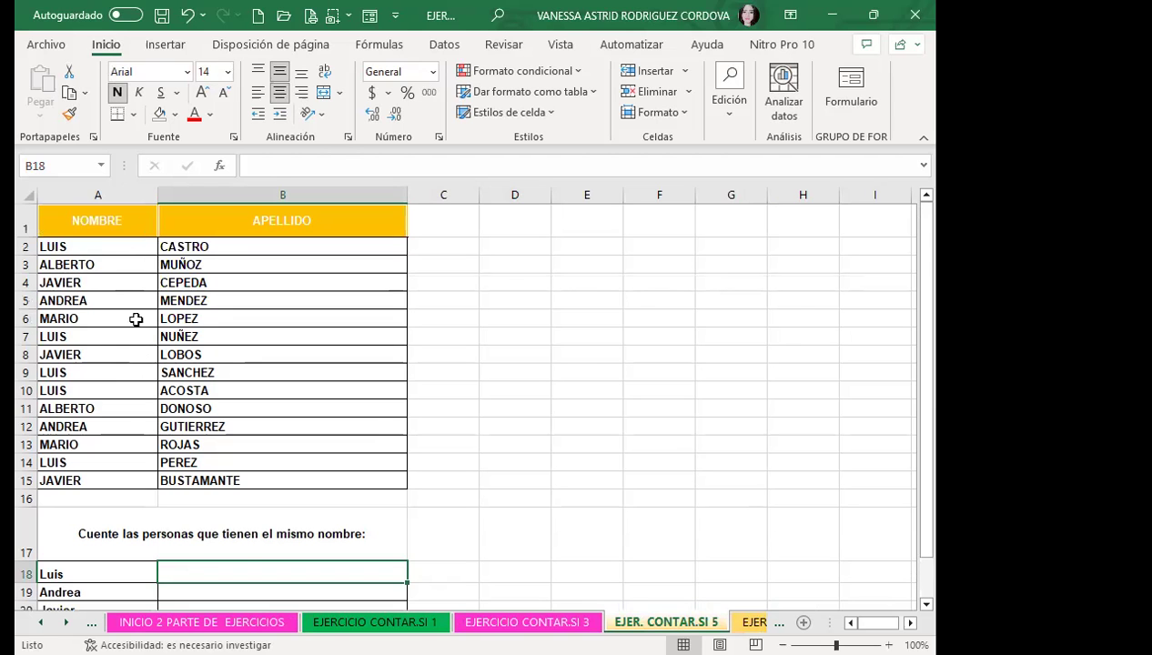
scroll(246, 546, "down", 1)
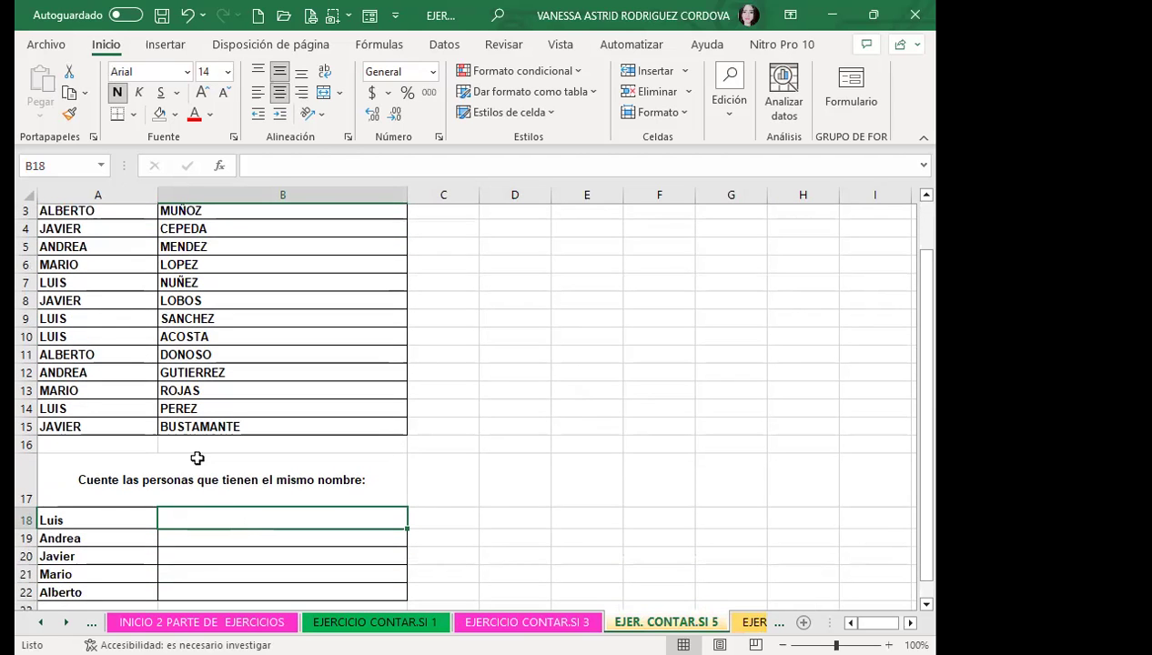
scroll(117, 340, "up", 1)
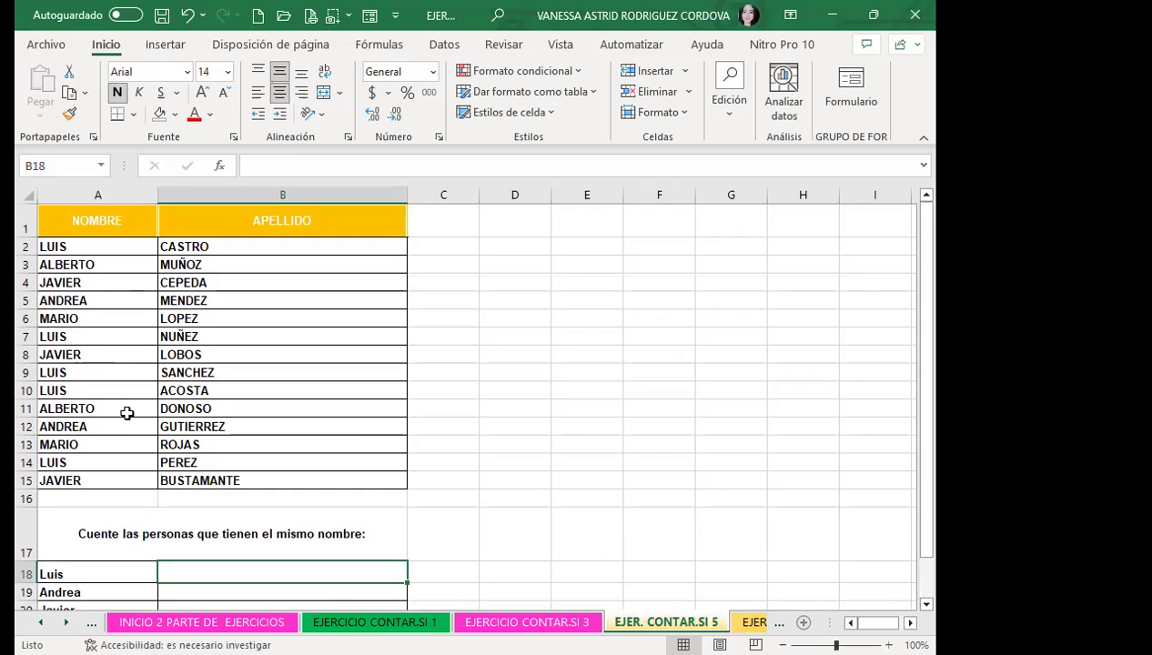
scroll(127, 413, "down", 2)
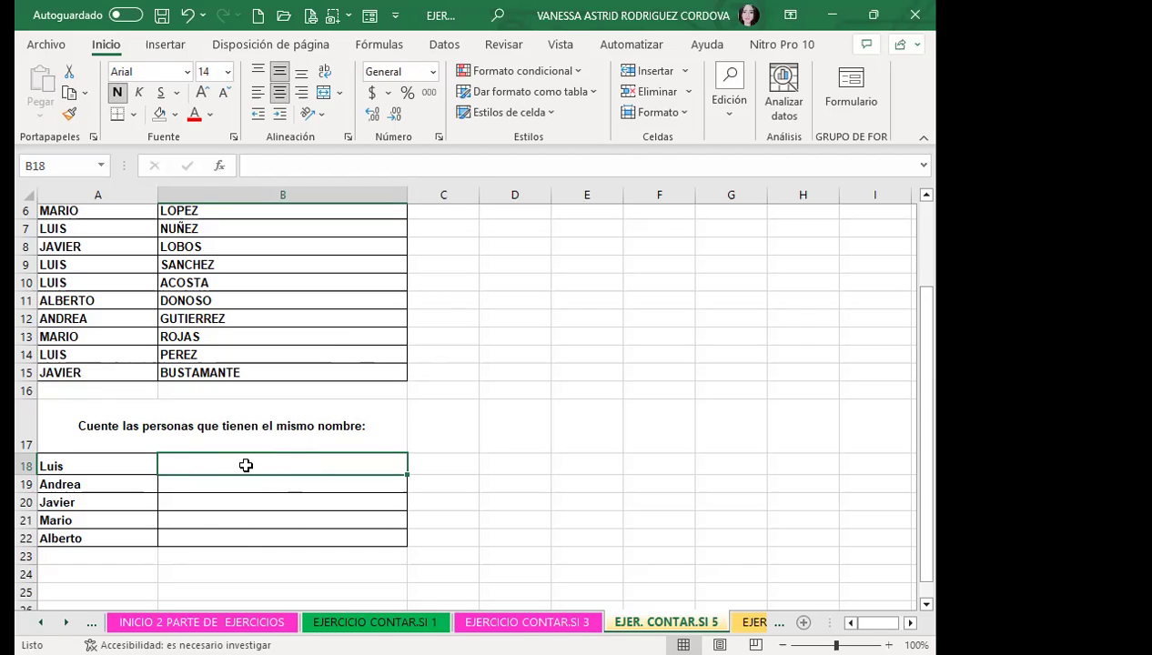
Step: Enter =CONTAR.SI(A2:A15;A18) in B18 to count how many times Luis appears
type("=")
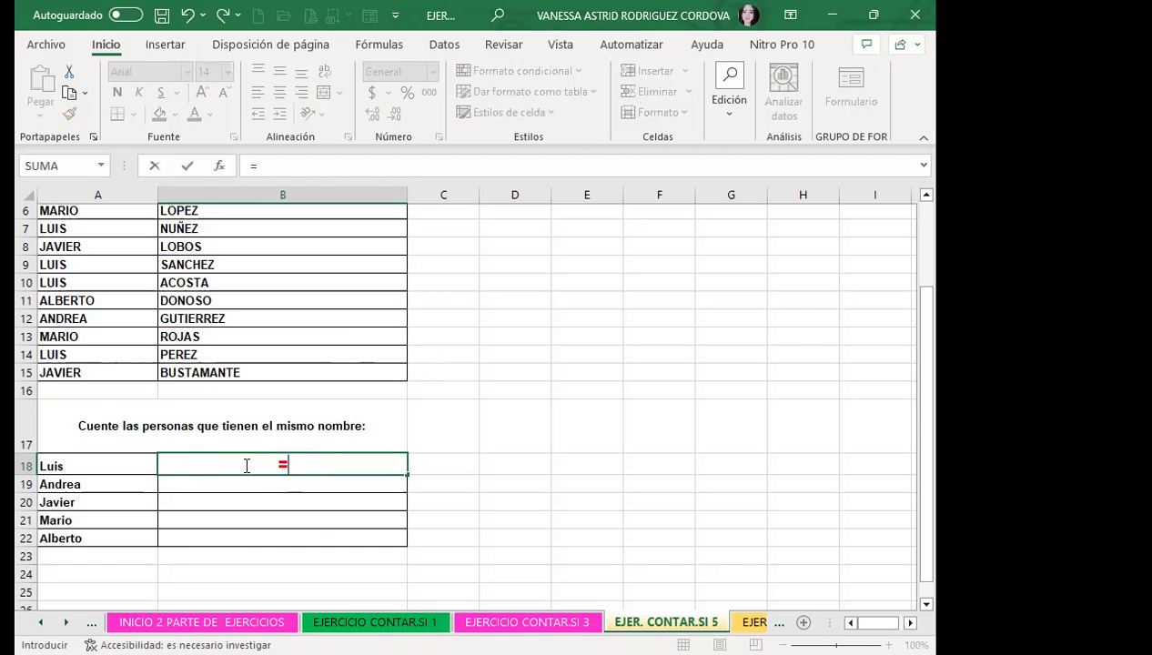
type("CONT")
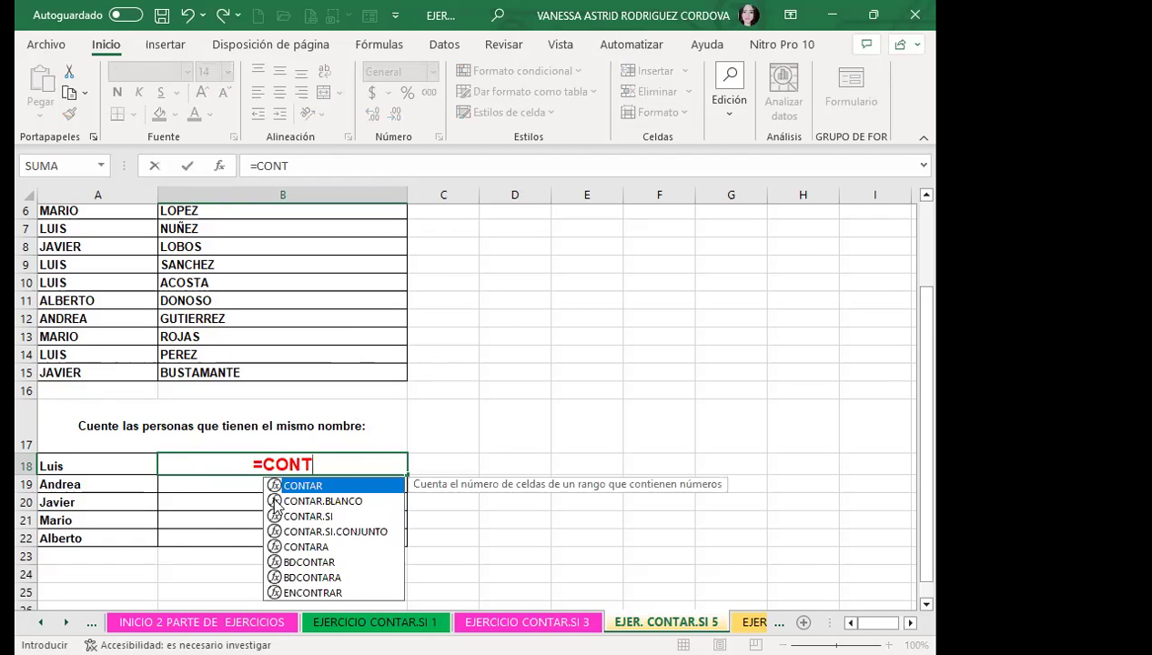
key("Tab")
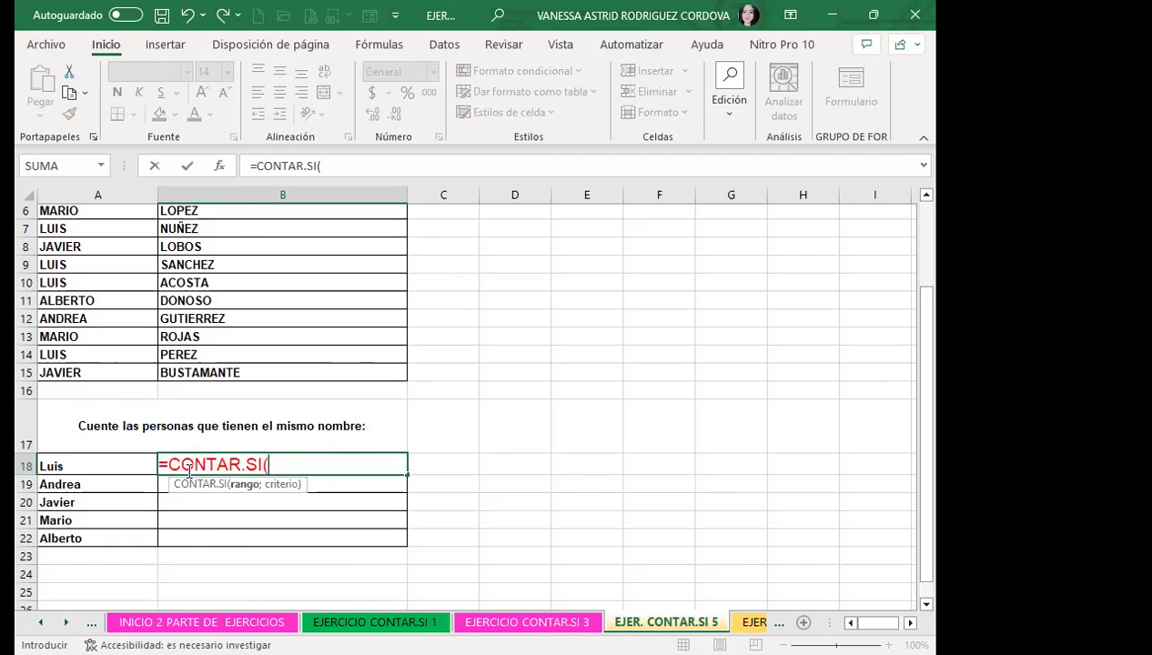
scroll(483, 418, "up", 2)
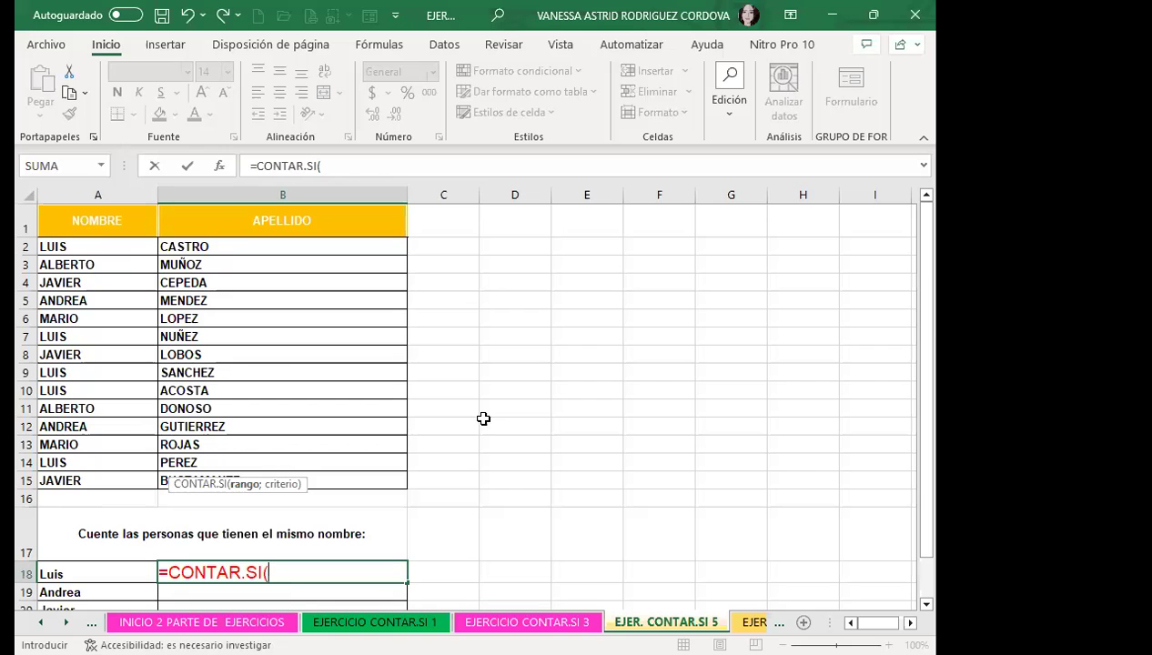
left_click_drag(100, 247, 111, 479)
scroll(500, 466, "down", 1)
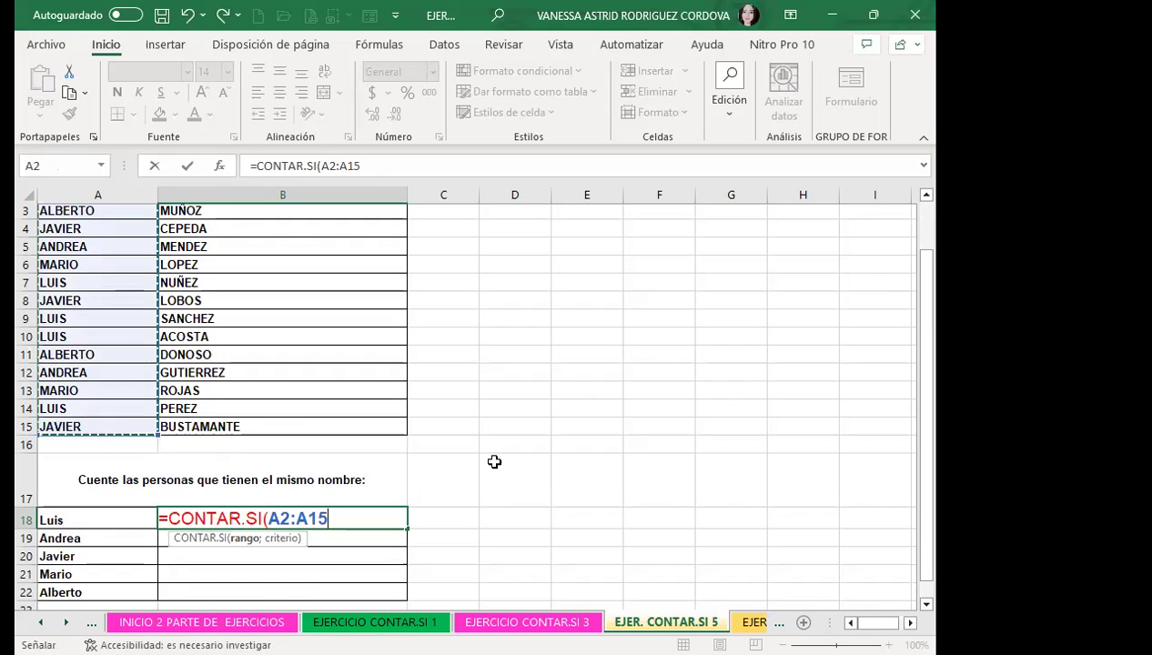
type(";")
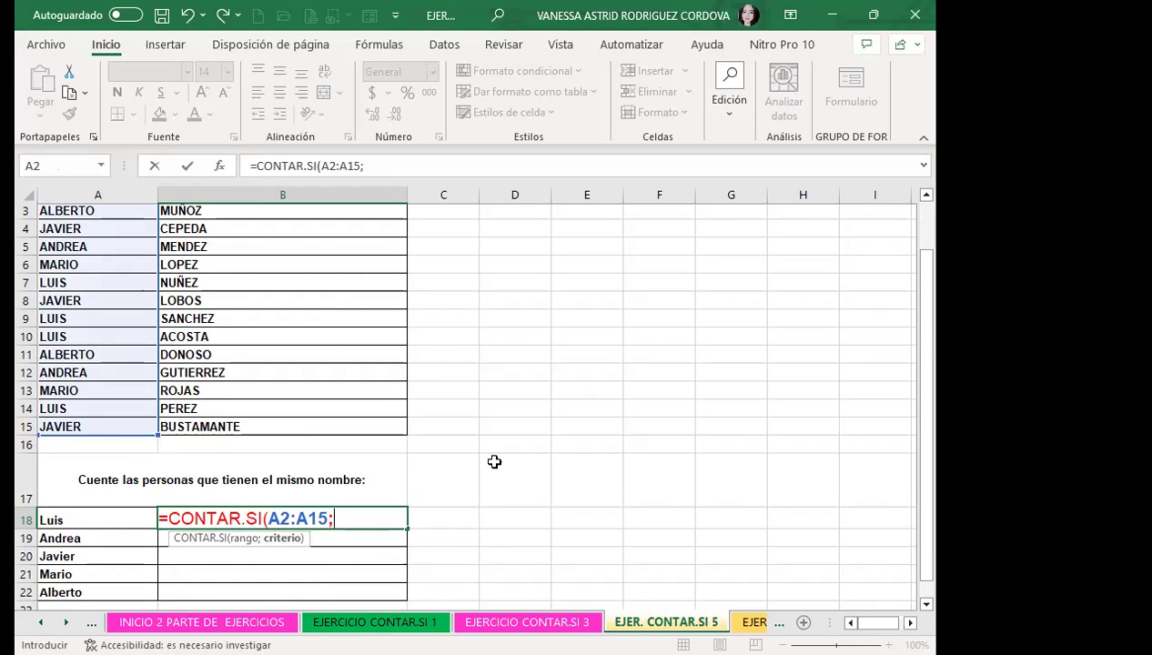
left_click(91, 520)
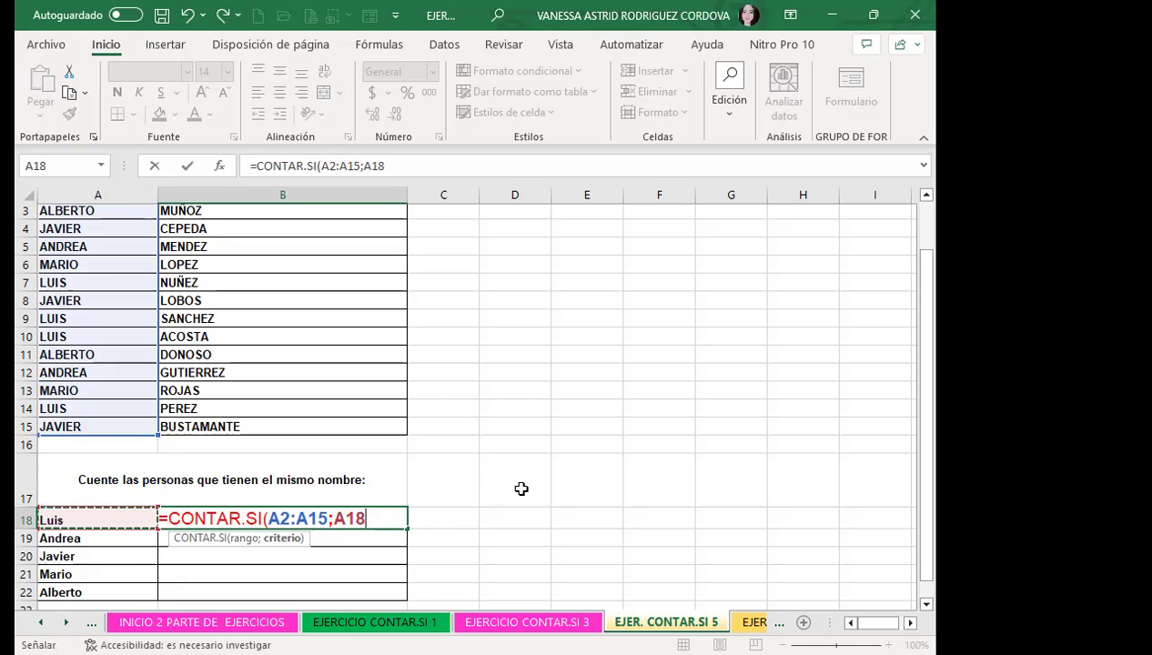
type(")")
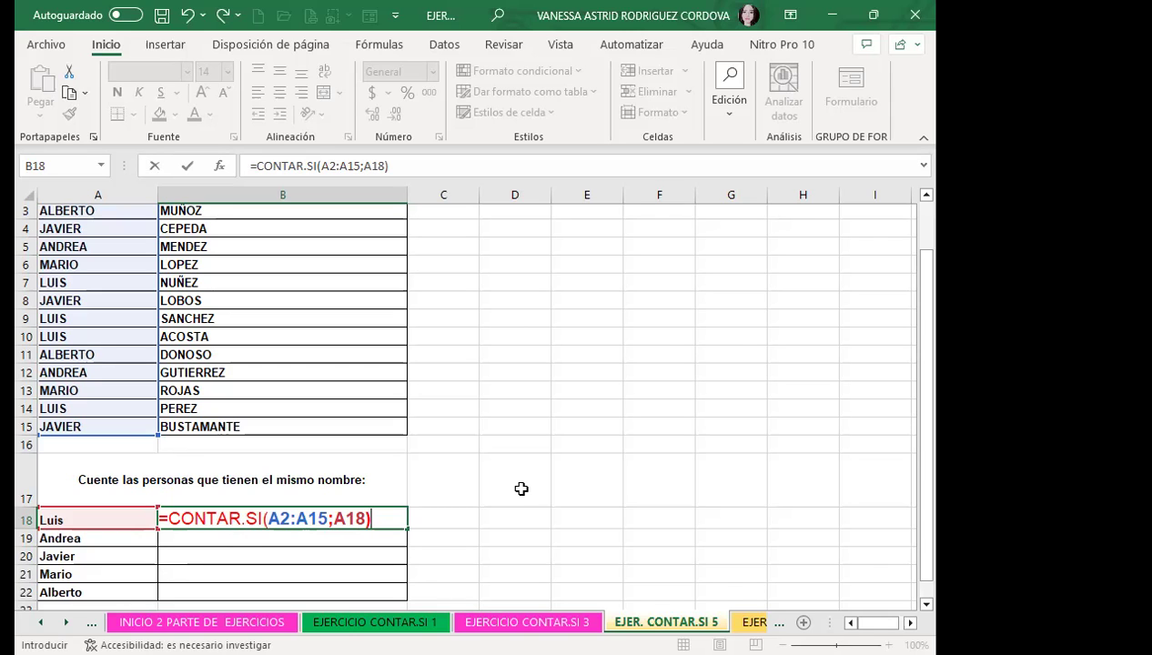
key("Return")
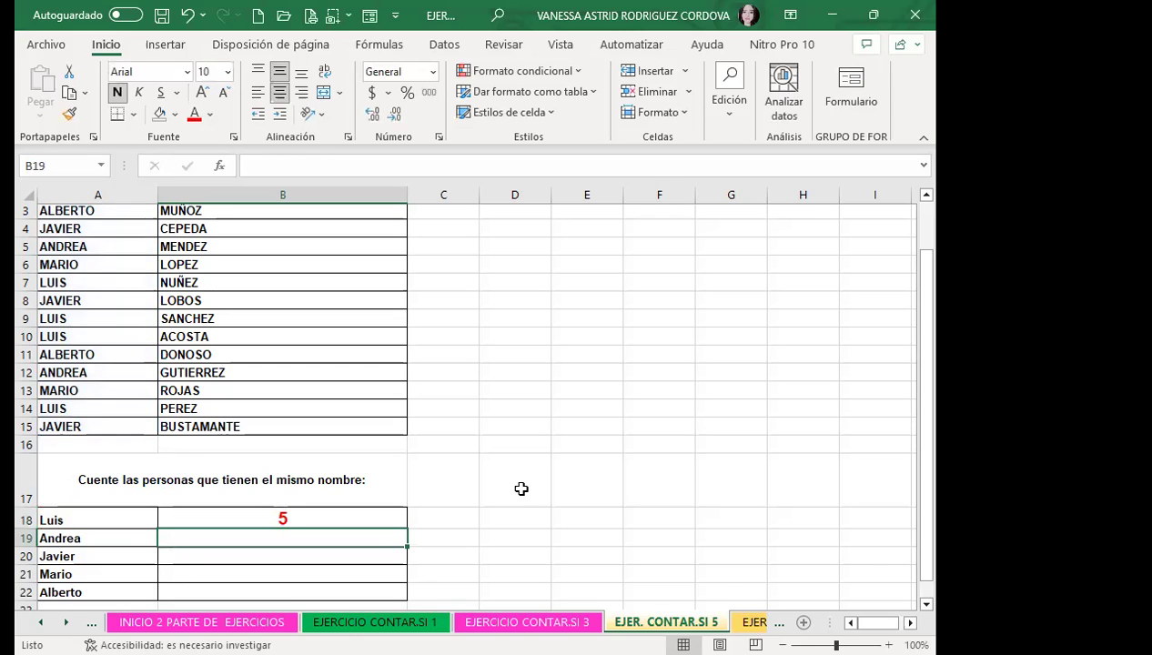
Step: Check the B18 count against the five LUIS entries in the name list
scroll(378, 450, "down", 1)
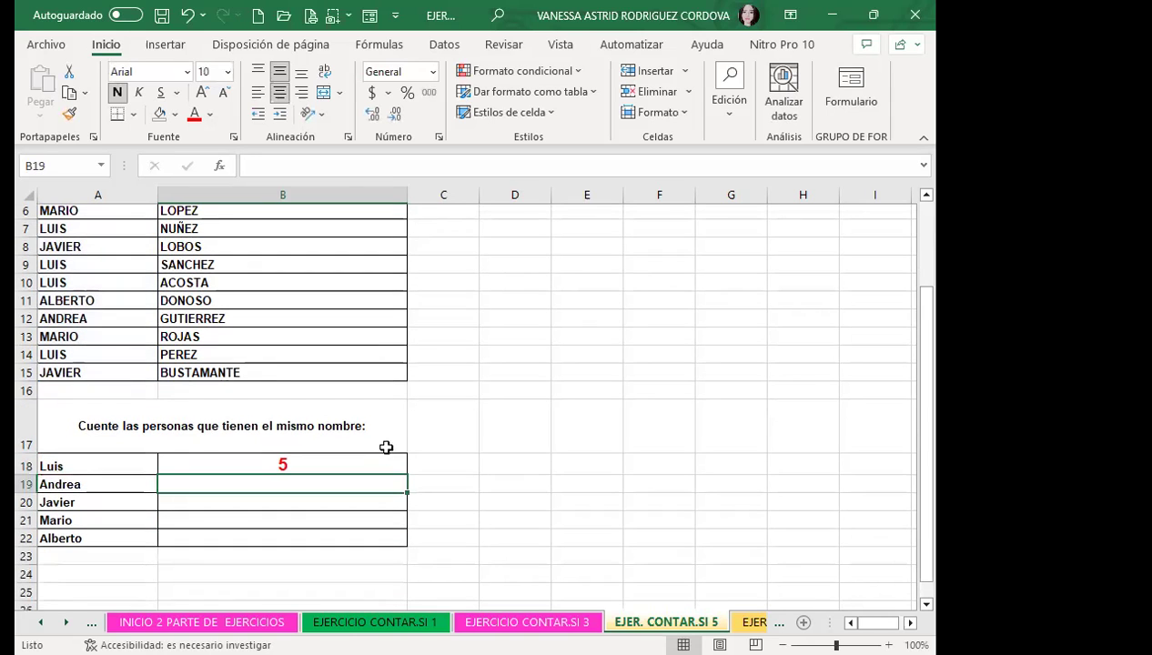
left_click(358, 462)
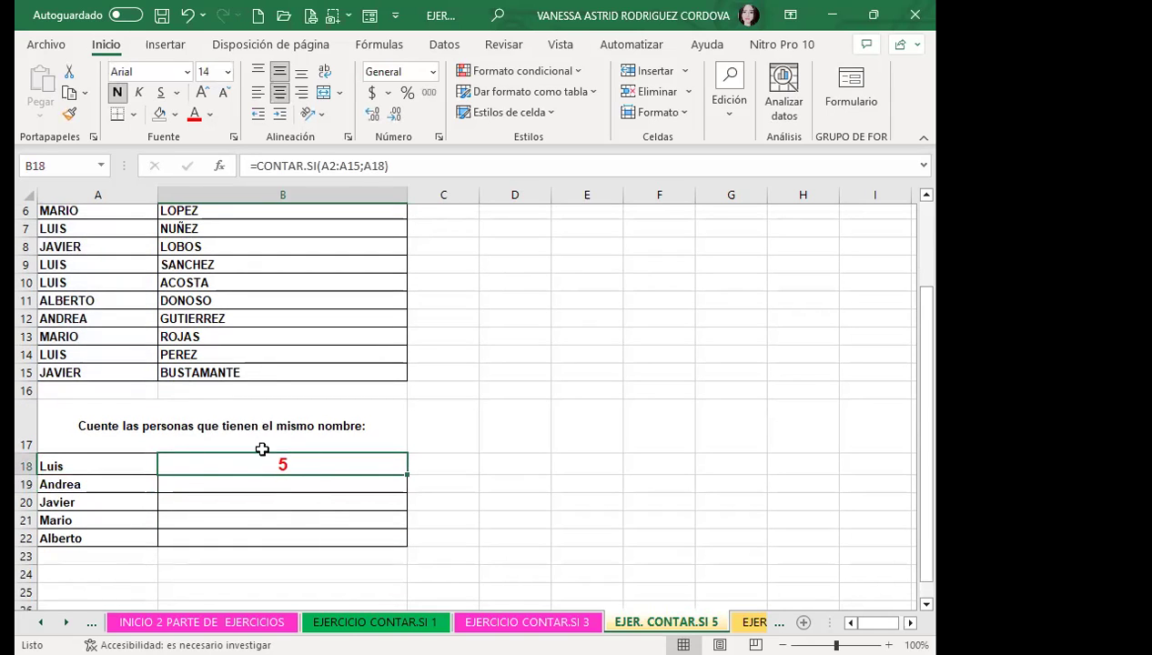
scroll(88, 399, "up", 2)
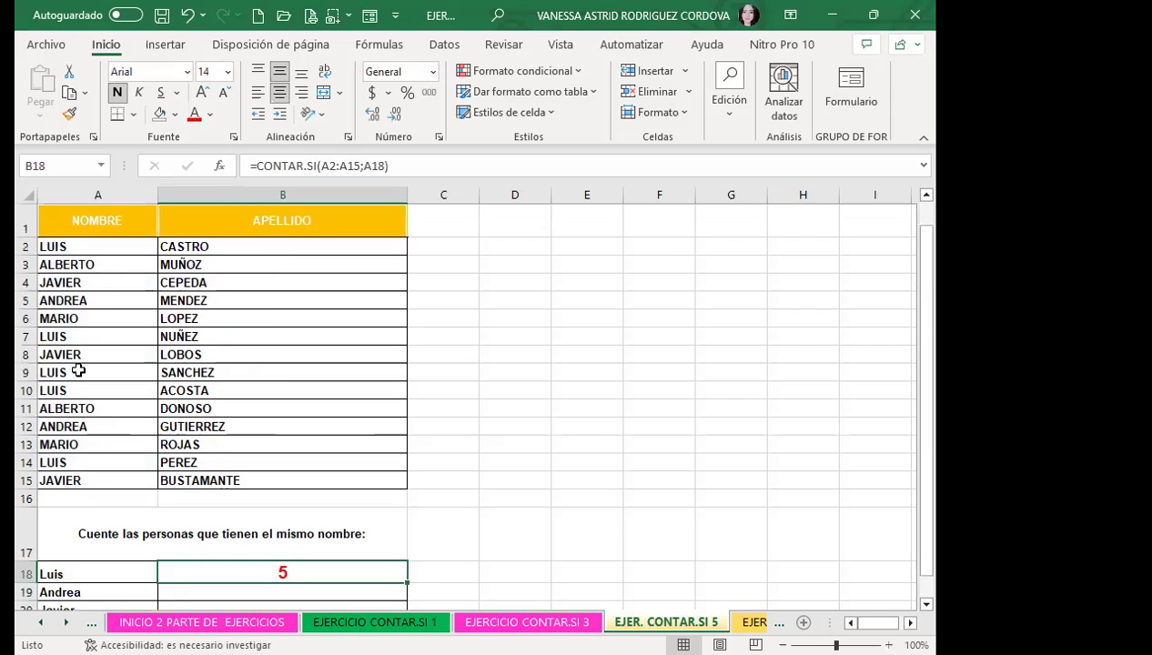
left_click(84, 250)
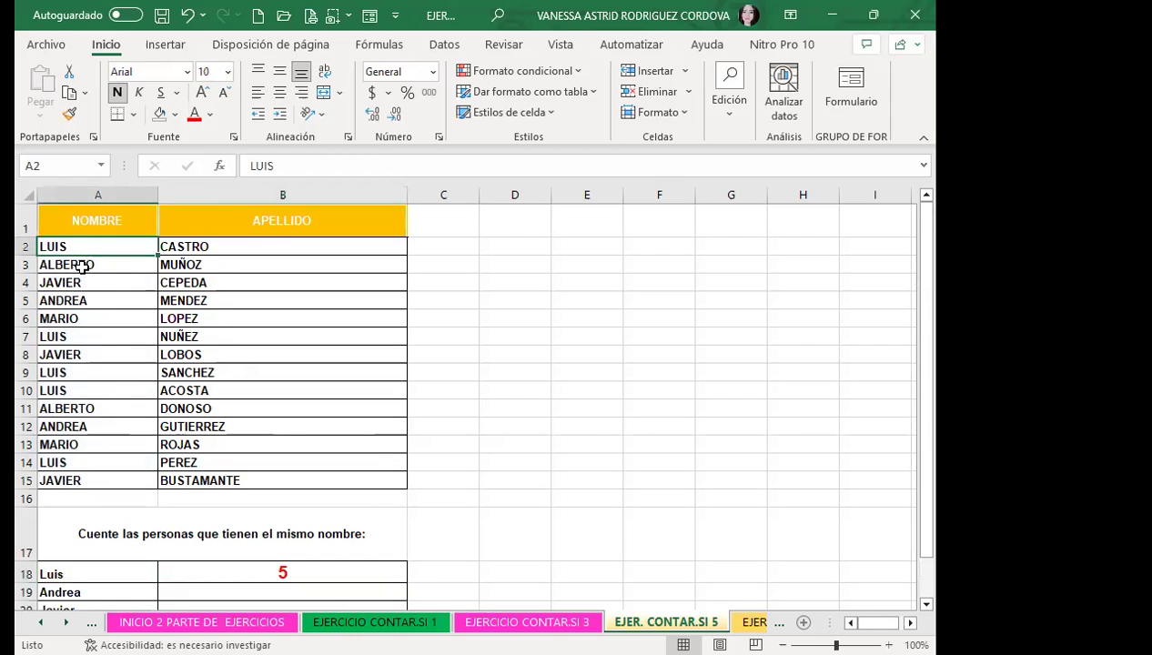
left_click(79, 338)
left_click(77, 373)
left_click(74, 389)
left_click(85, 464)
scroll(333, 485, "down", 2)
Step: Copy the B18 count formula down through B22 and review the Alberto result
left_click(352, 466)
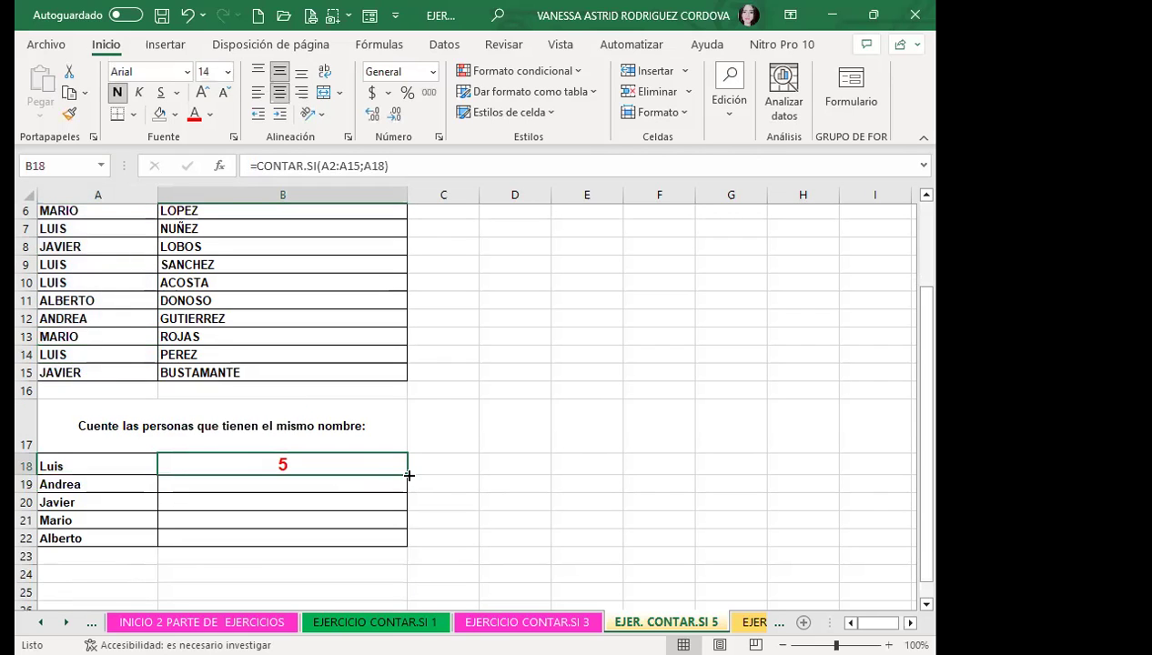
left_click_drag(409, 474, 401, 540)
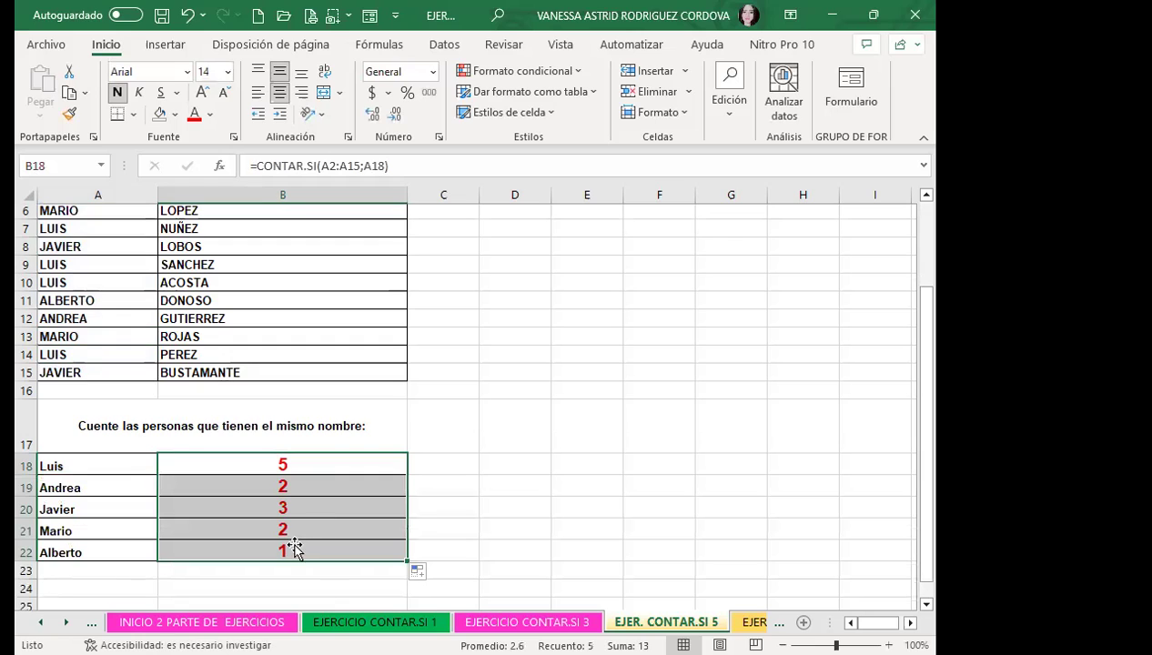
left_click(121, 551)
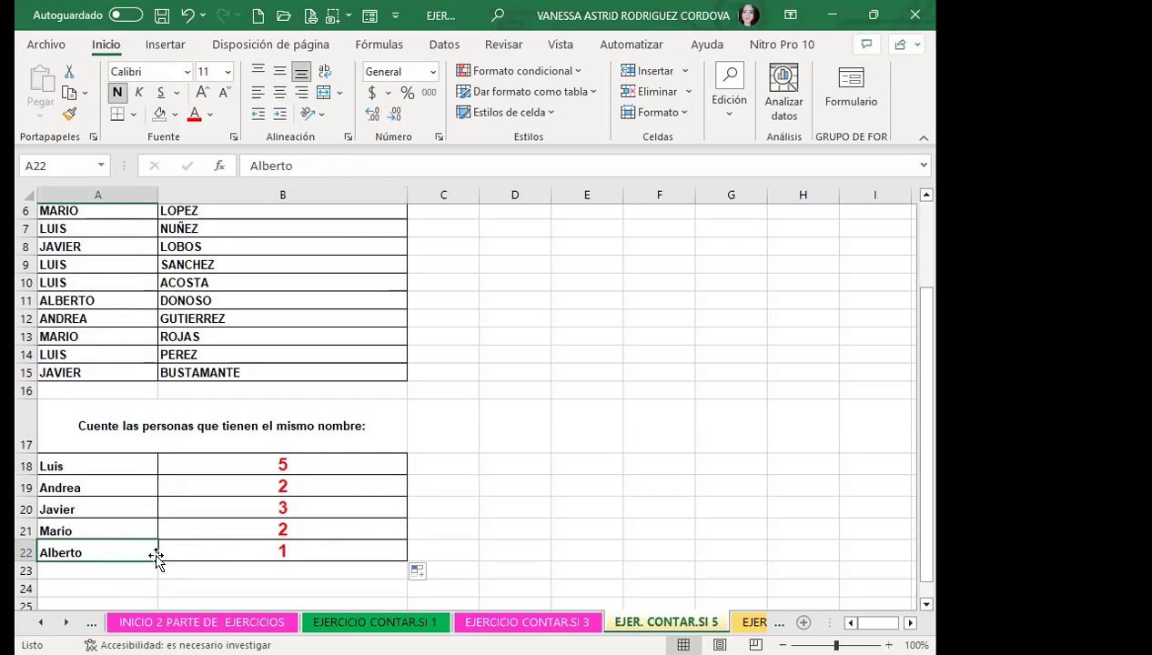
left_click(211, 551)
scroll(95, 356, "up", 2)
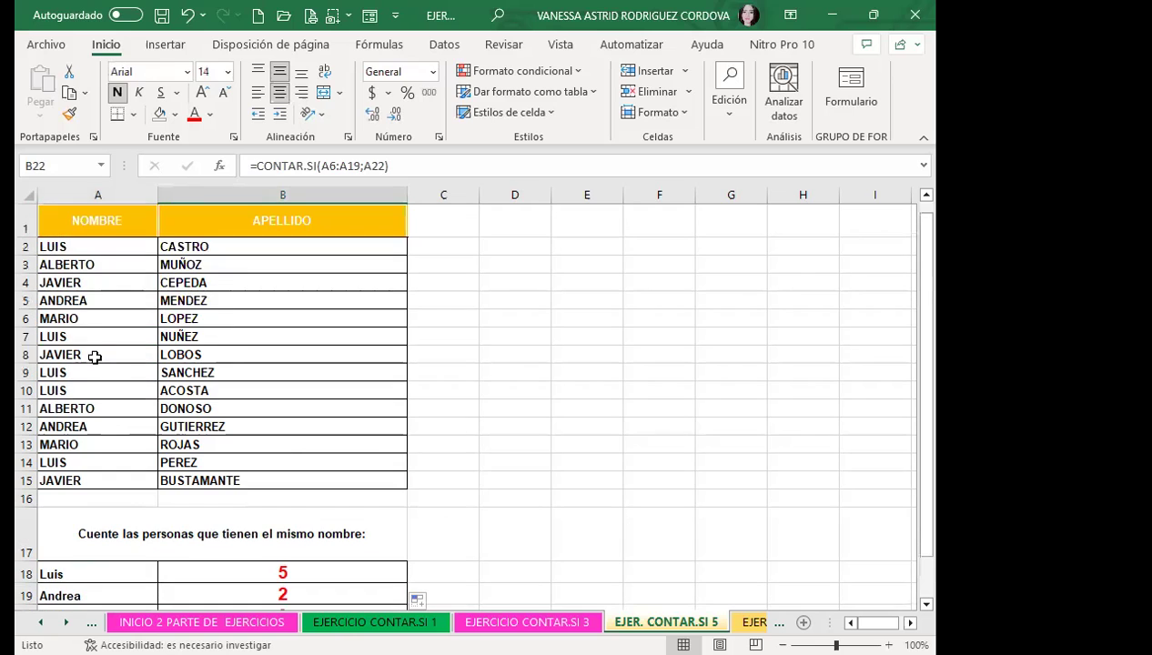
Step: Colour the ALBERTO entries in A3 and A11 red
left_click(91, 300)
left_click(94, 263)
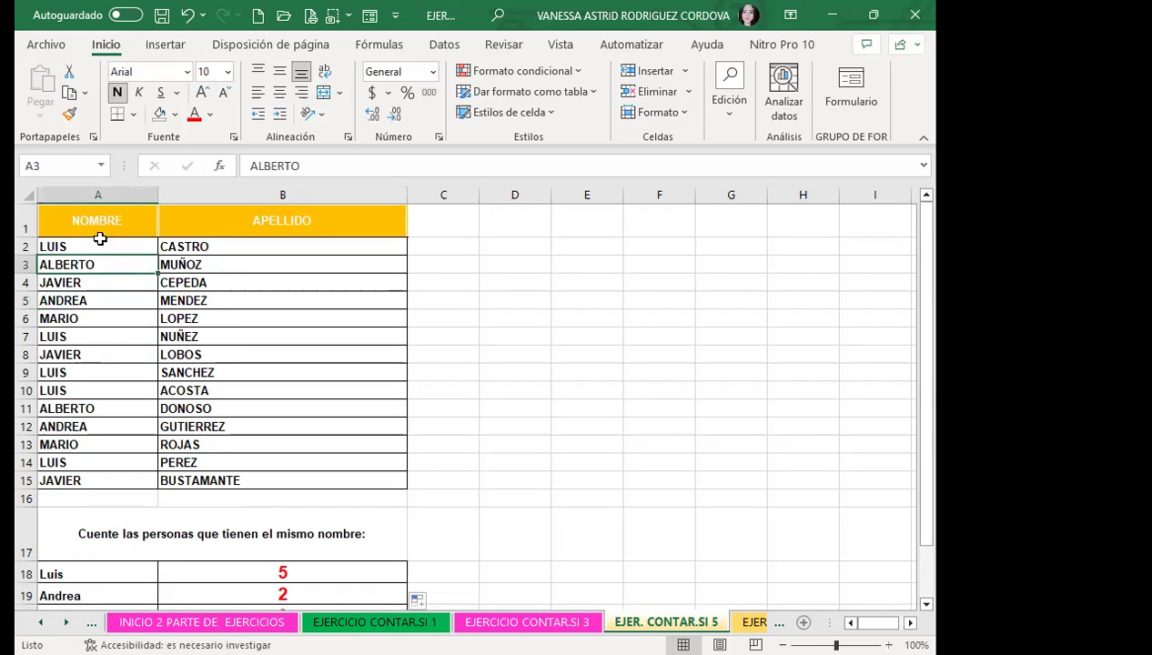
left_click(193, 114)
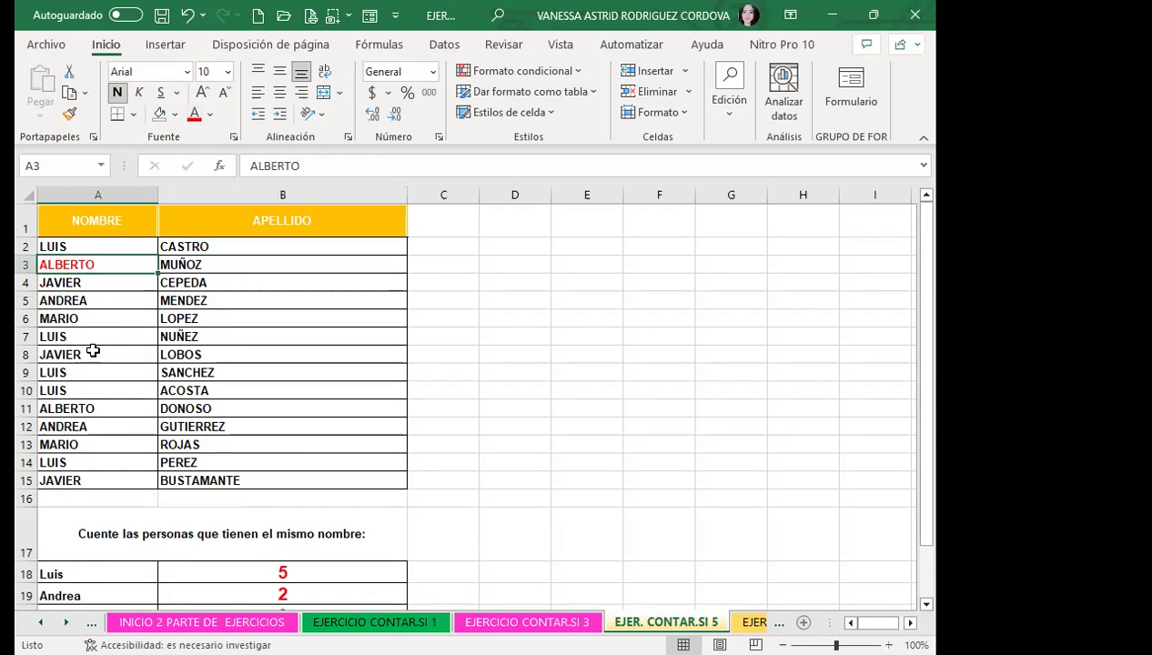
left_click(100, 407)
left_click(193, 114)
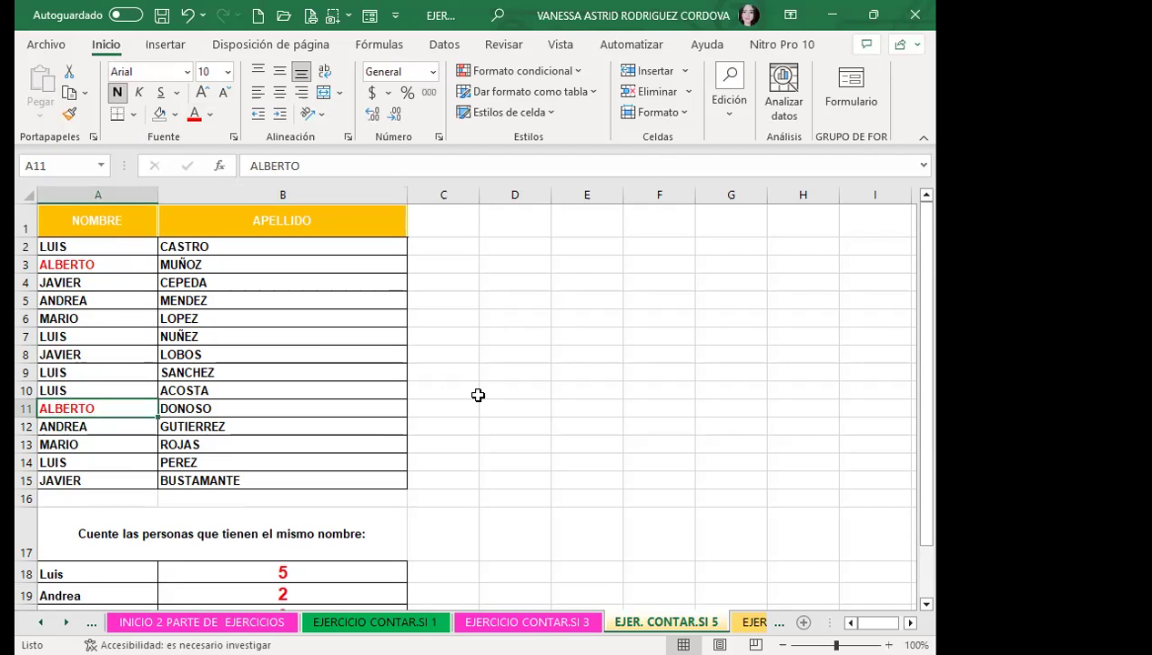
scroll(464, 427, "down", 3)
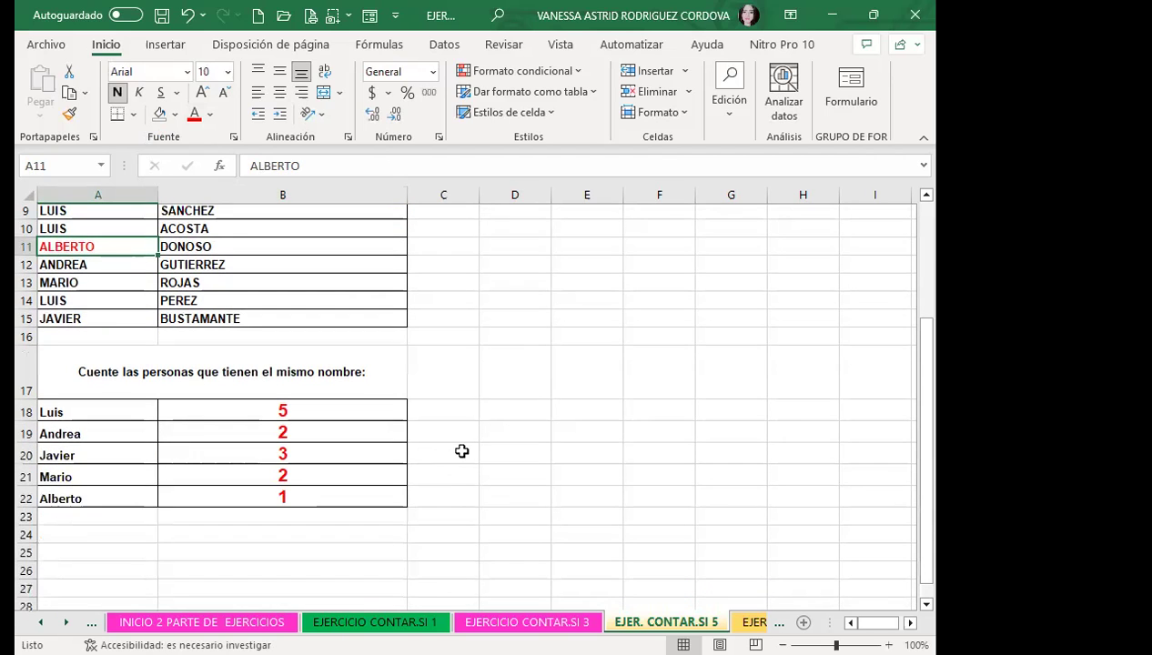
left_click(445, 493)
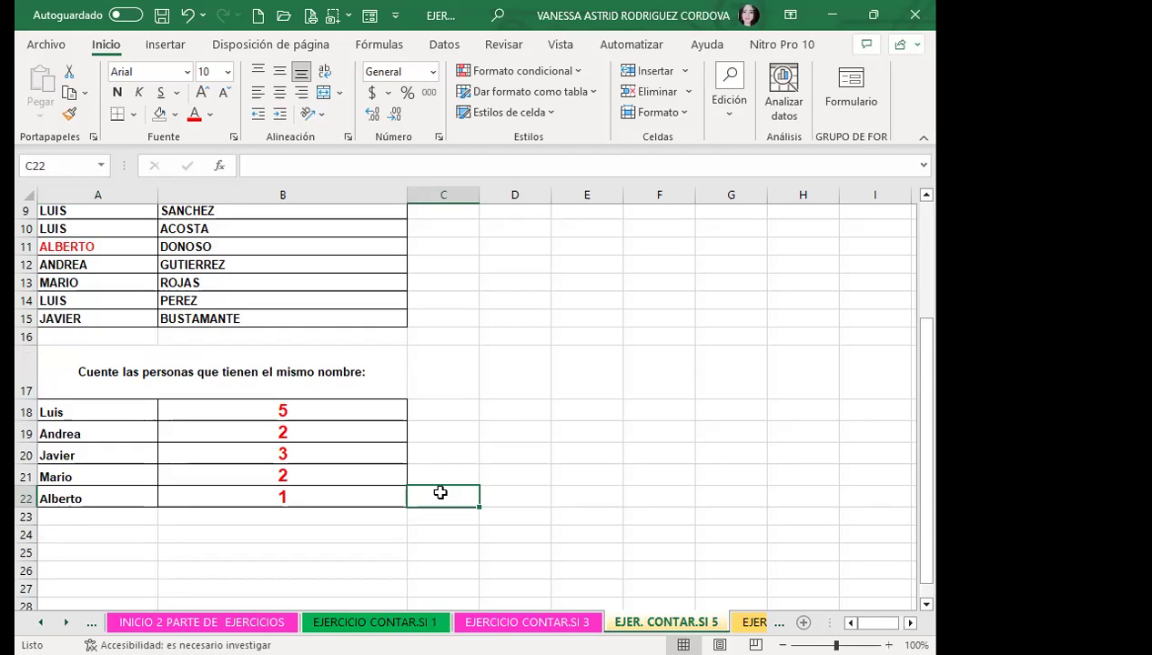
left_click(365, 406)
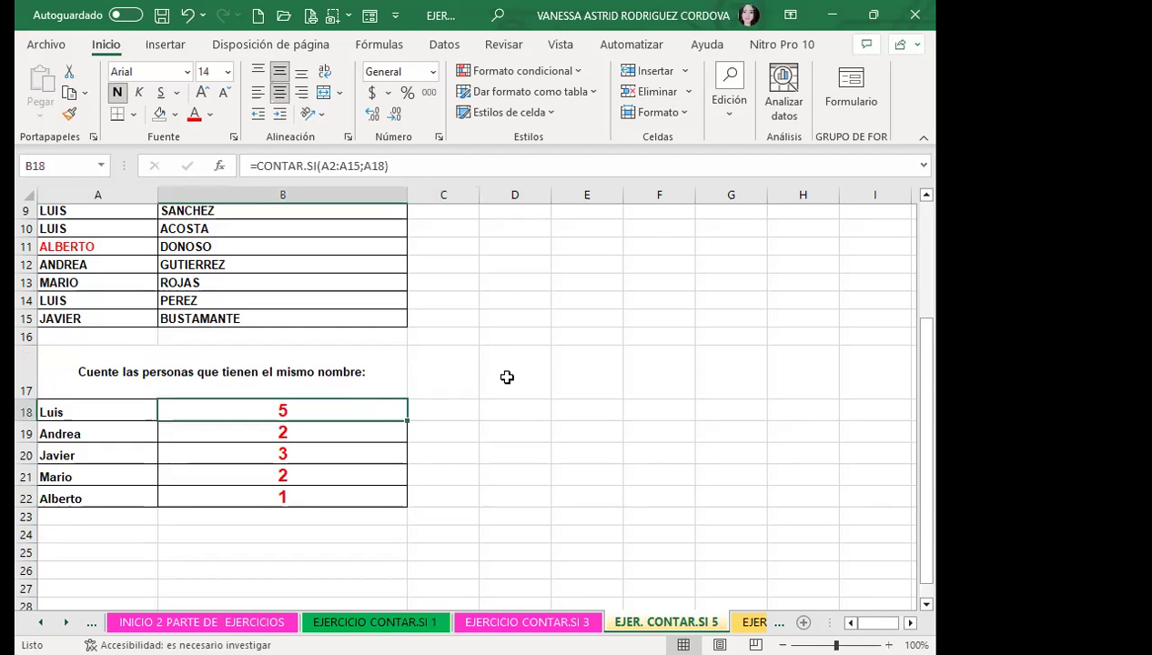
left_click(448, 407)
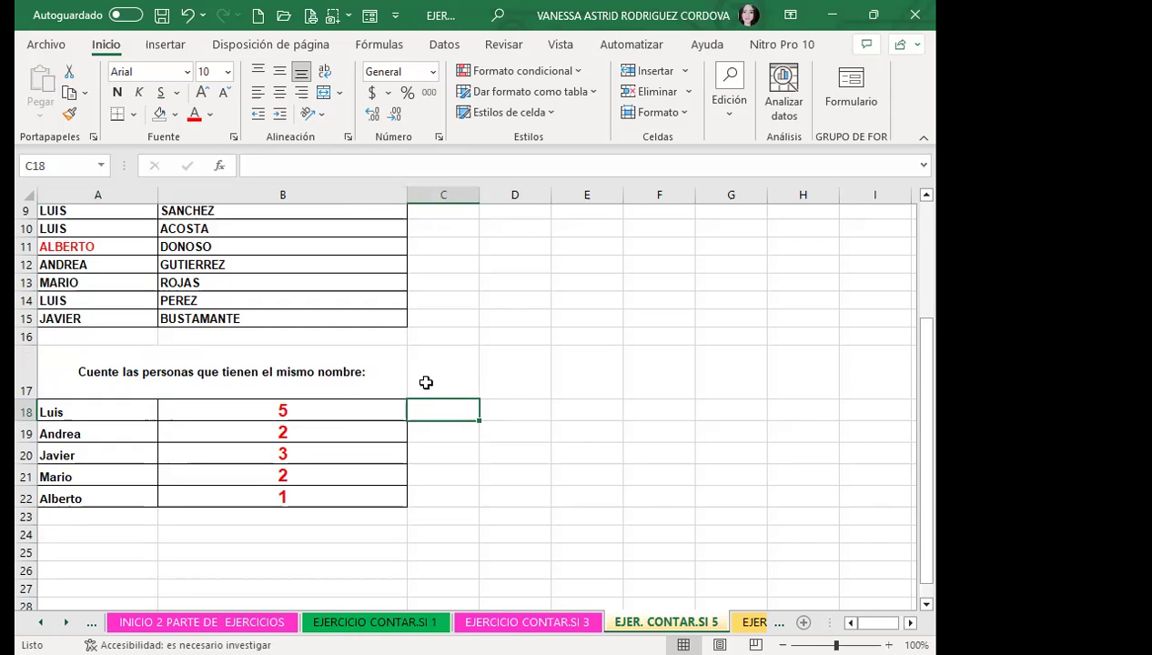
left_click(360, 411)
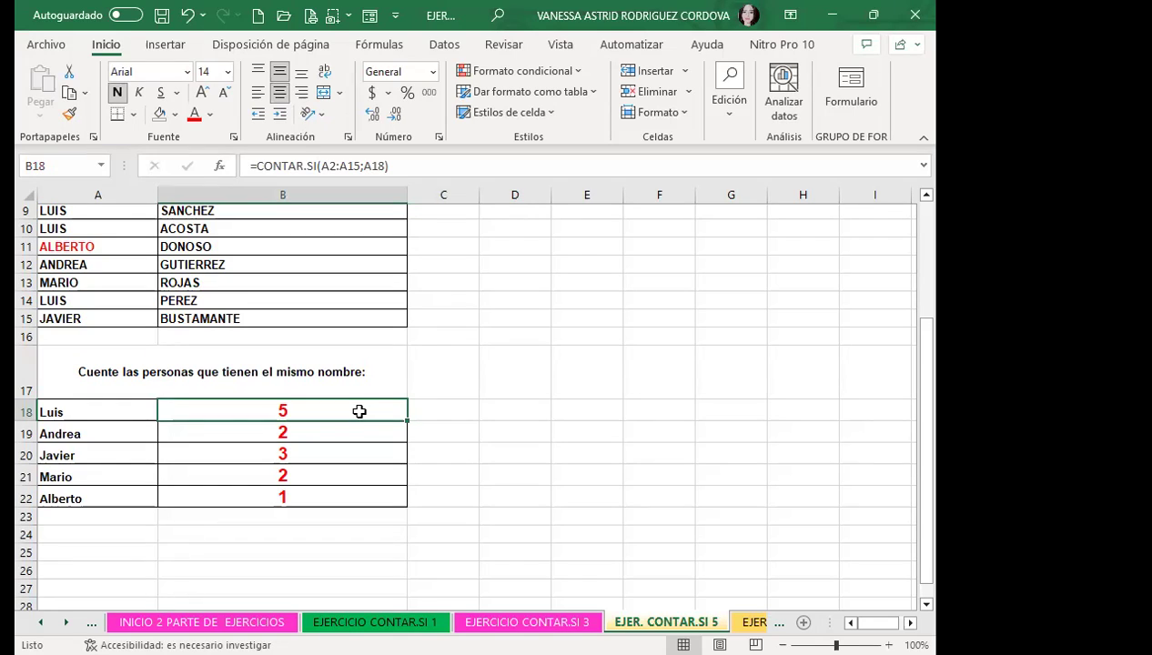
left_click(108, 414)
left_click_drag(108, 414, 94, 493)
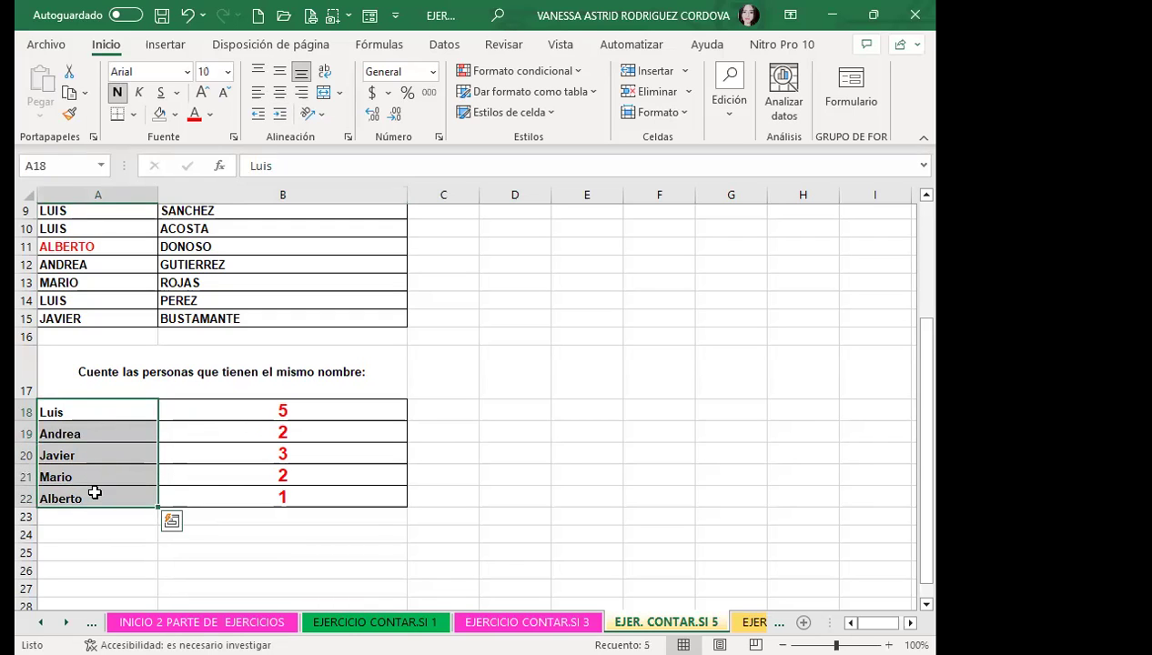
left_click(187, 409)
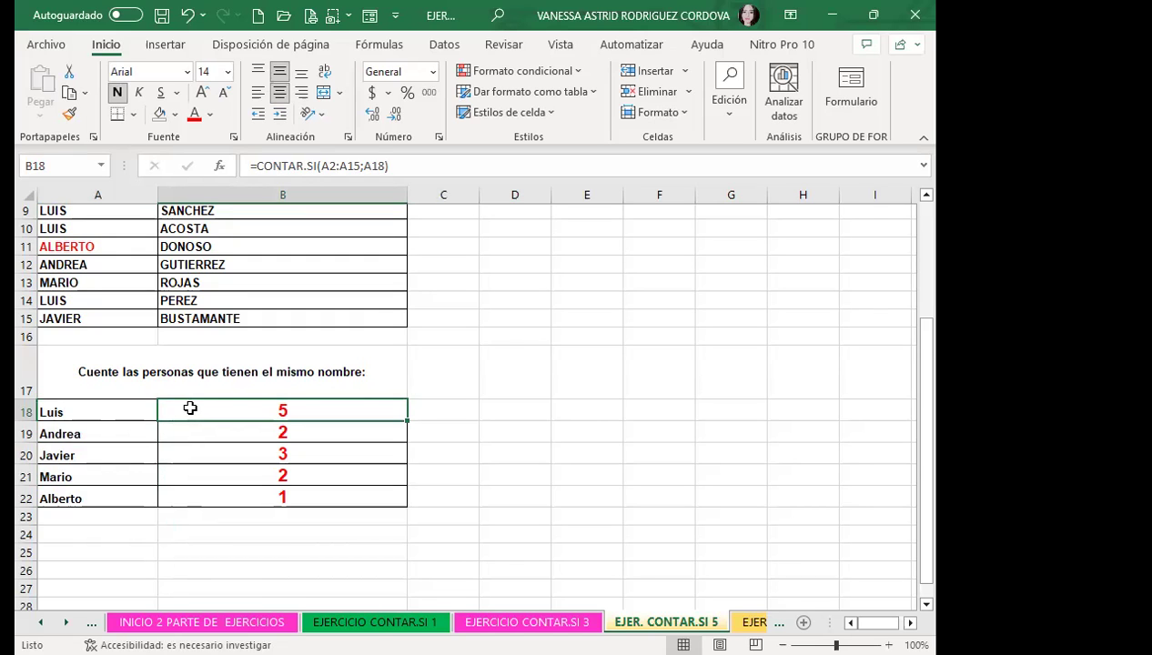
scroll(187, 409, "up", 1)
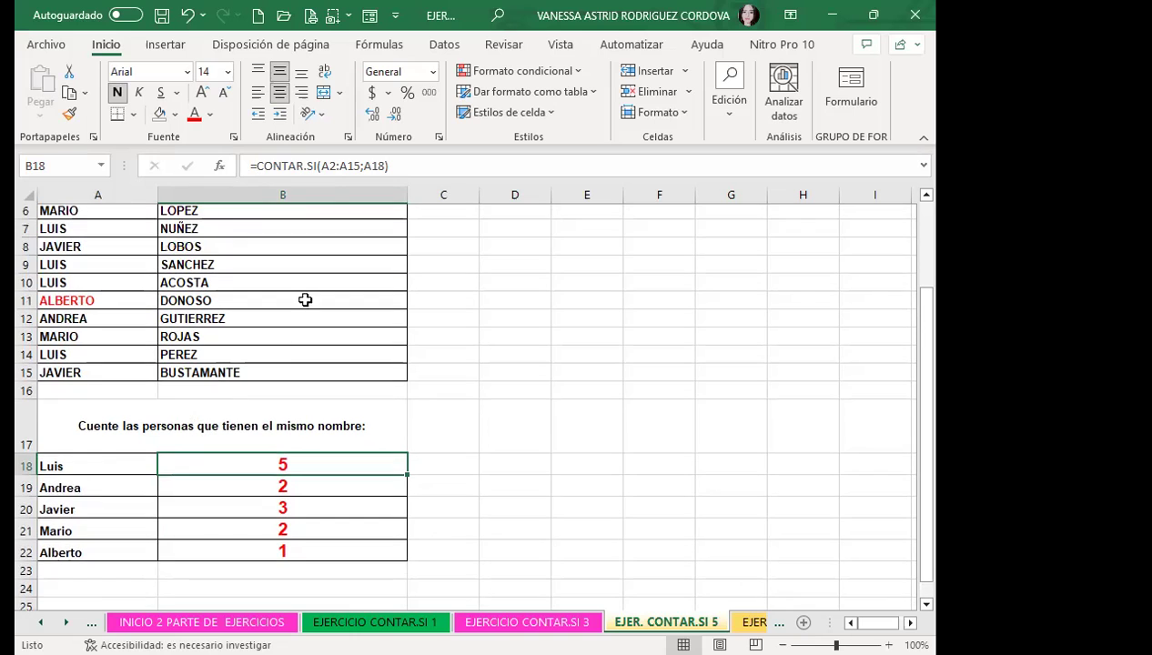
Step: Review the A2:A15 range in B18's formula and the copied formula in B22
left_click_drag(322, 166, 361, 166)
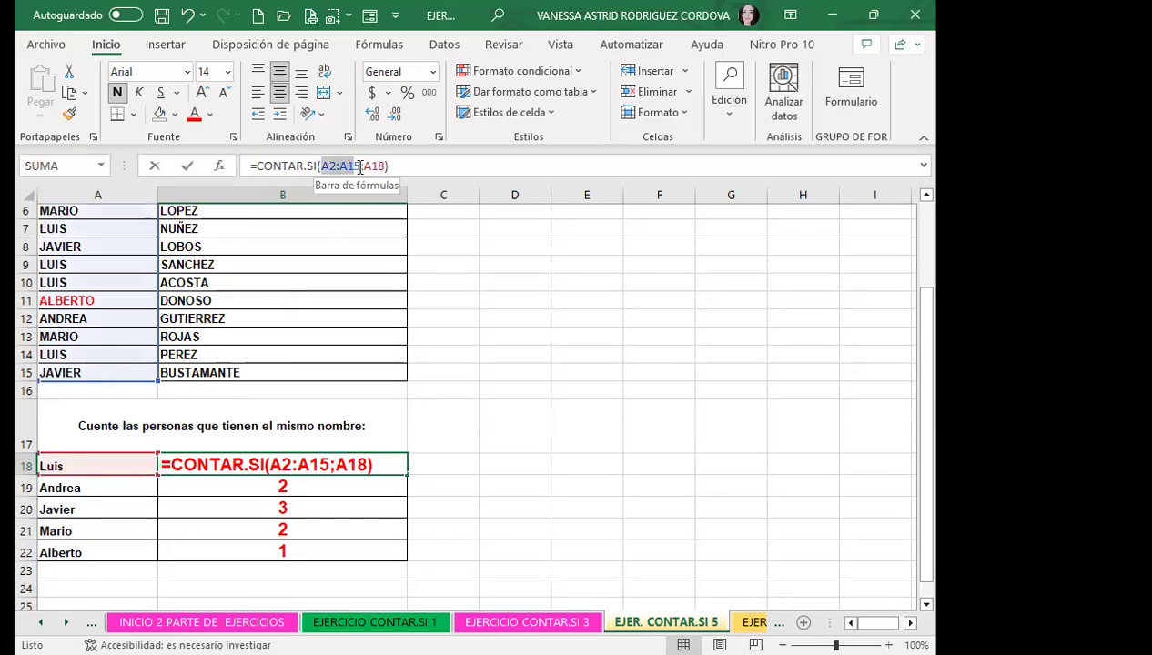
key("Return")
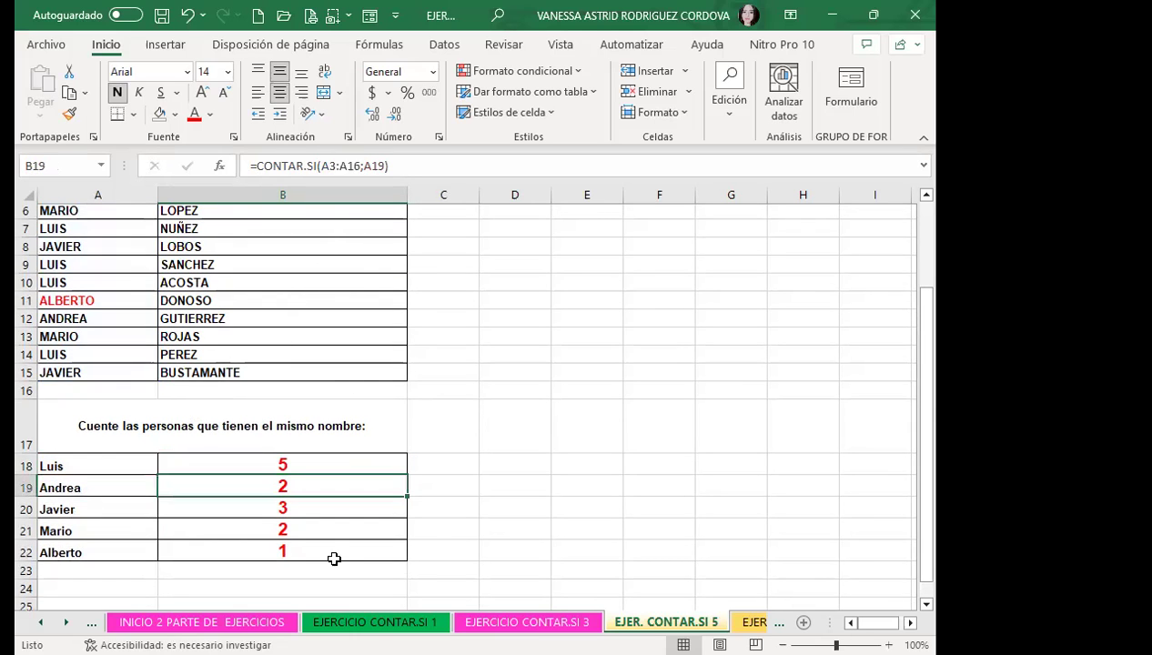
left_click(337, 552)
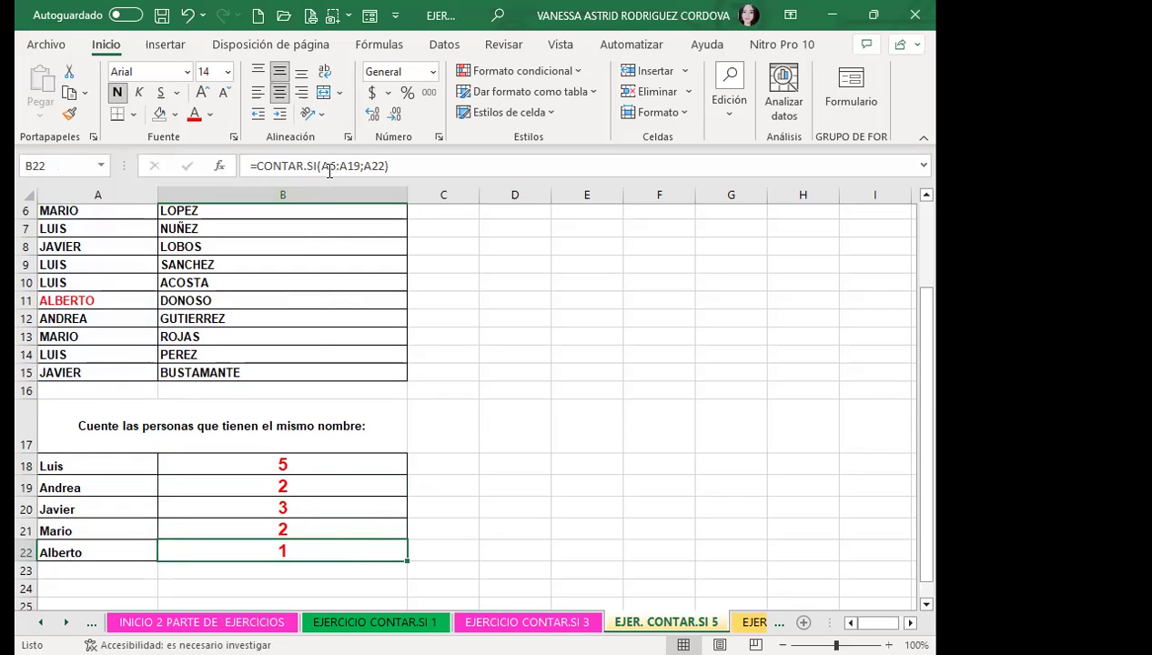
left_click(23, 487)
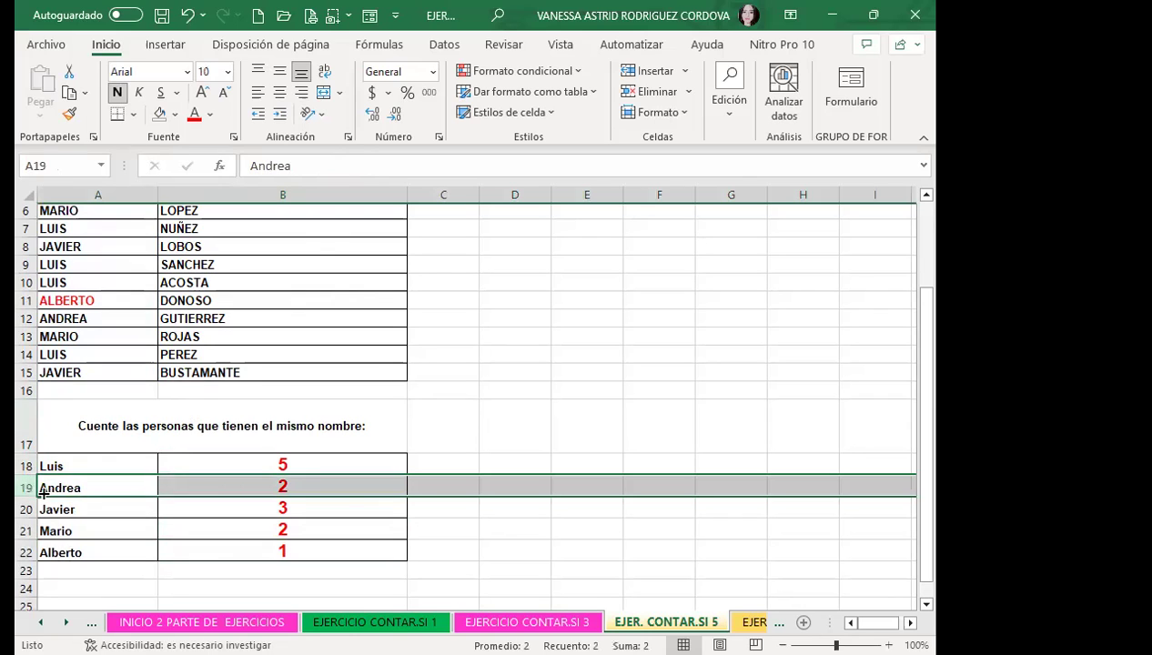
left_click(247, 467)
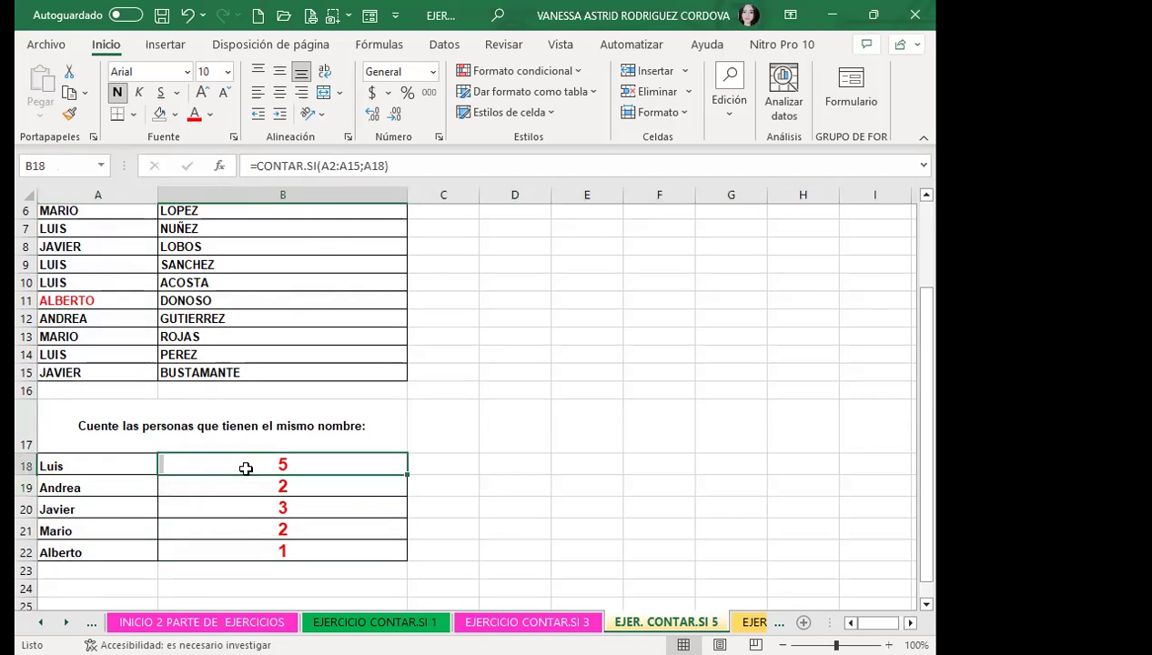
Step: Lock B18's range as $A$2:$A$15 and refill the counts down to B22
left_click(350, 165)
double_click(347, 166)
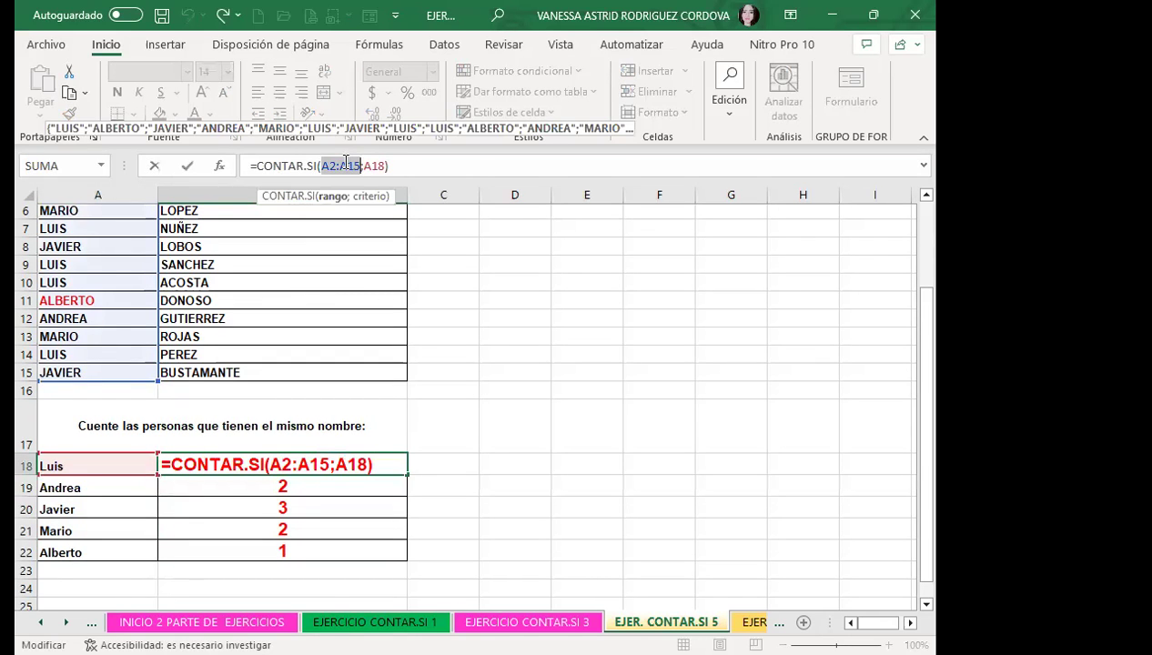
key("F4")
key("Return")
left_click(365, 461)
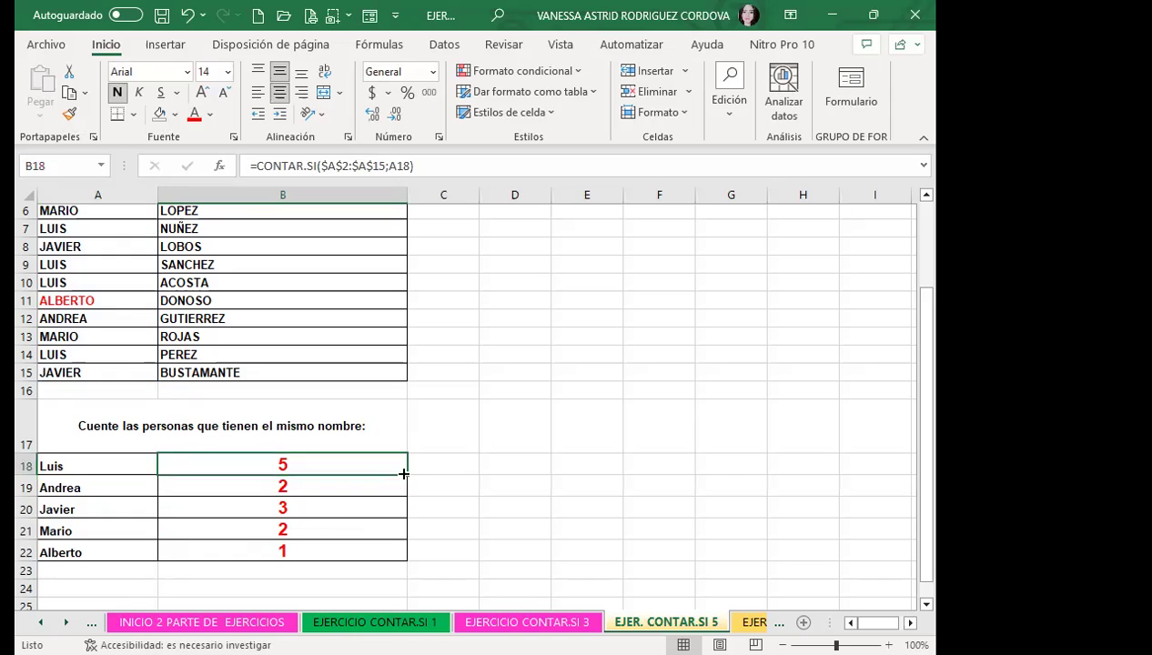
left_click_drag(401, 498, 377, 552)
left_click(332, 552)
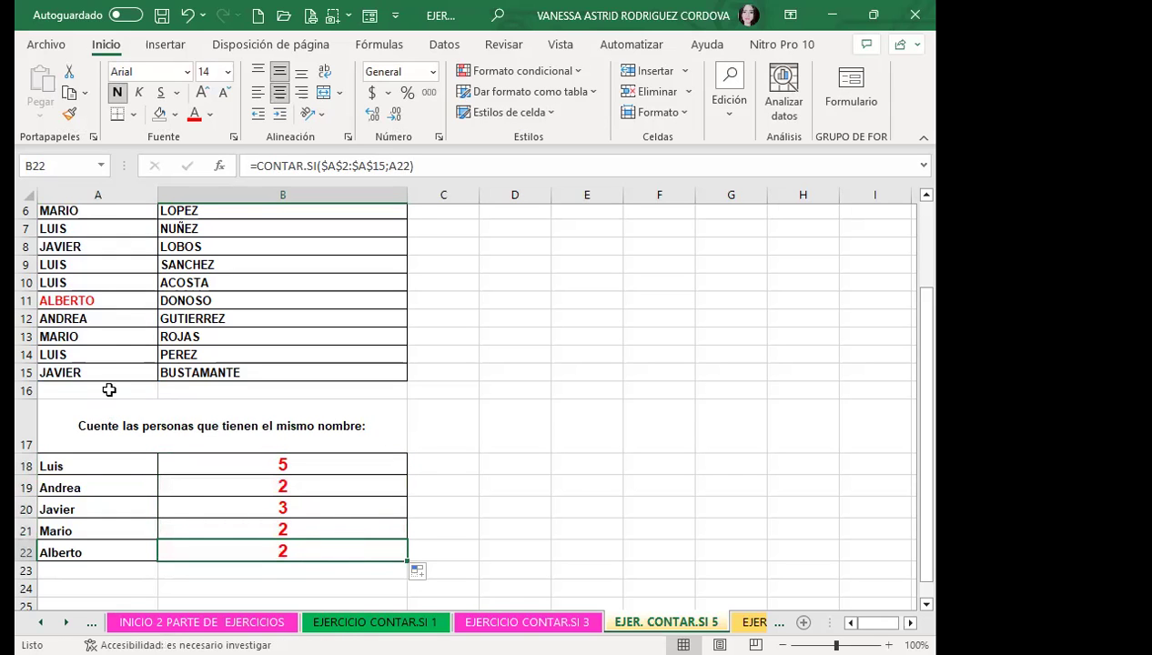
scroll(108, 385, "up", 2)
scroll(113, 446, "down", 2)
Step: Check the B21 count against the MARIO entries in A6 and A13
left_click(211, 530)
scroll(113, 434, "up", 2)
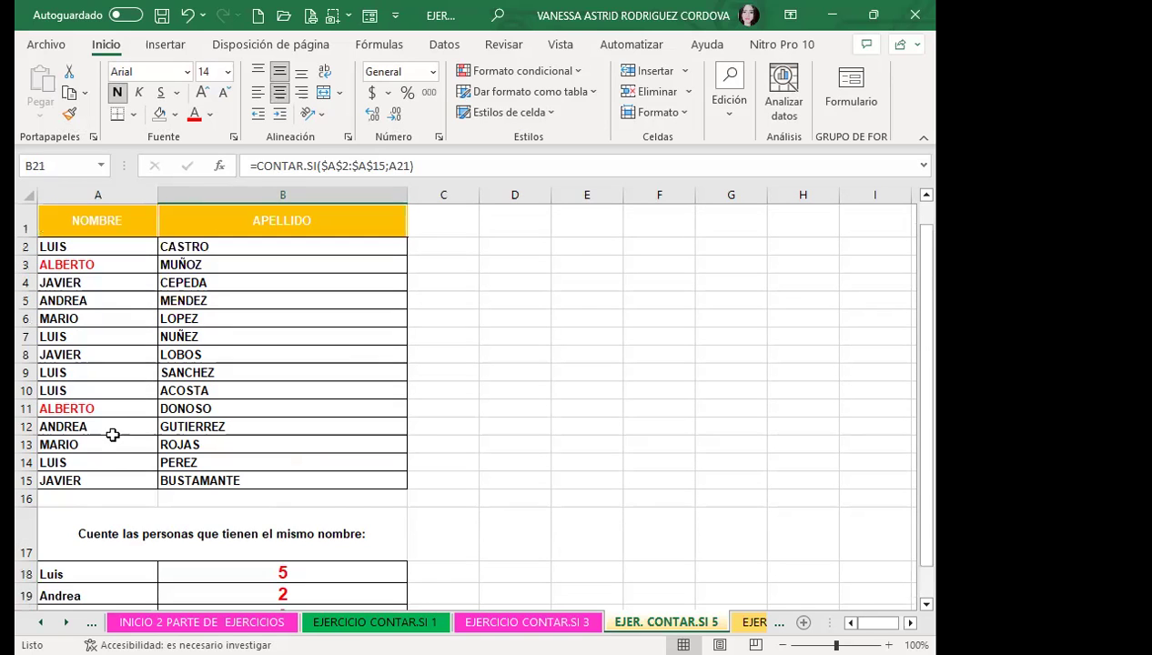
left_click(98, 318)
left_click(102, 442)
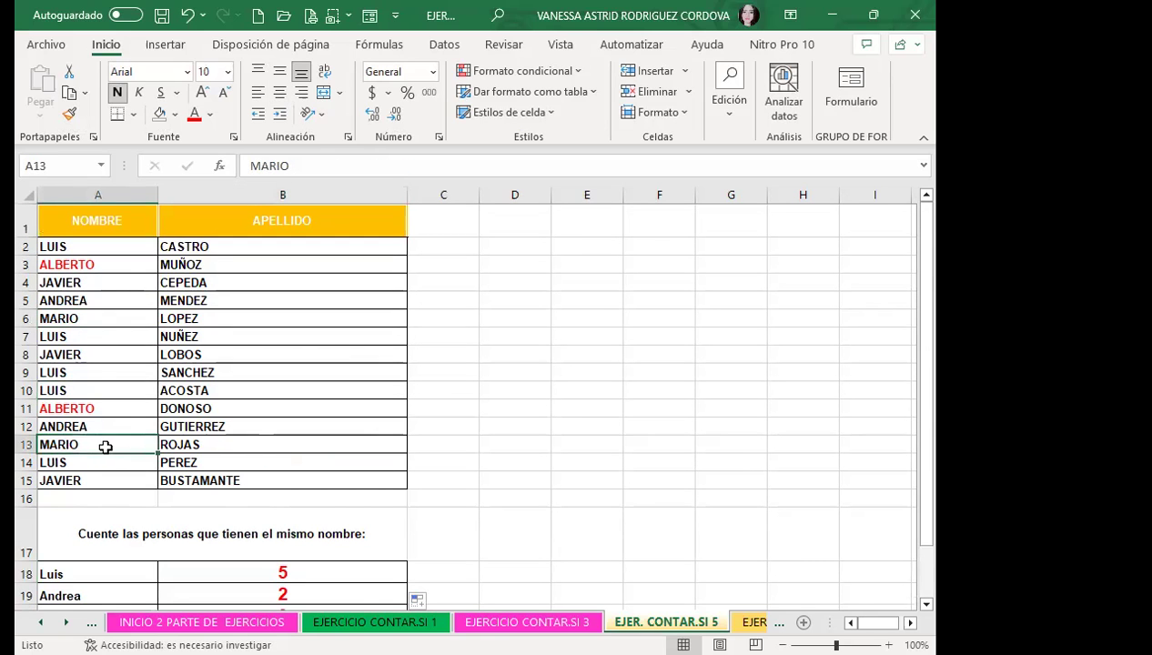
scroll(103, 444, "down", 3)
left_click(239, 408)
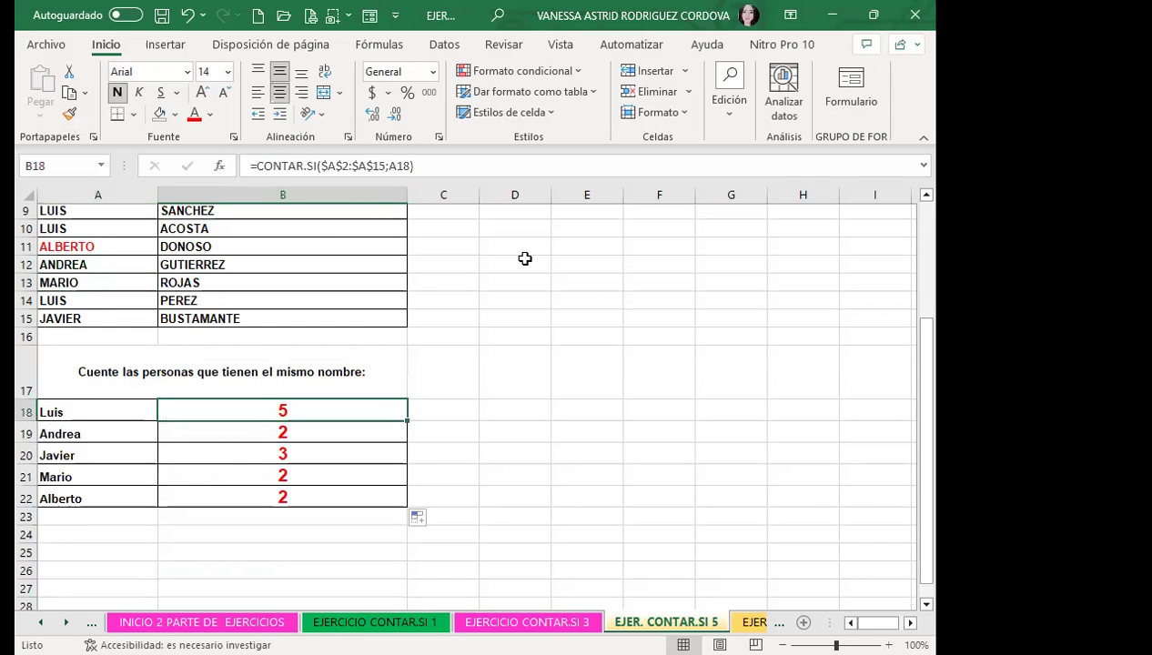
key("Down")
key("Down")
key("Down")
key("Down")
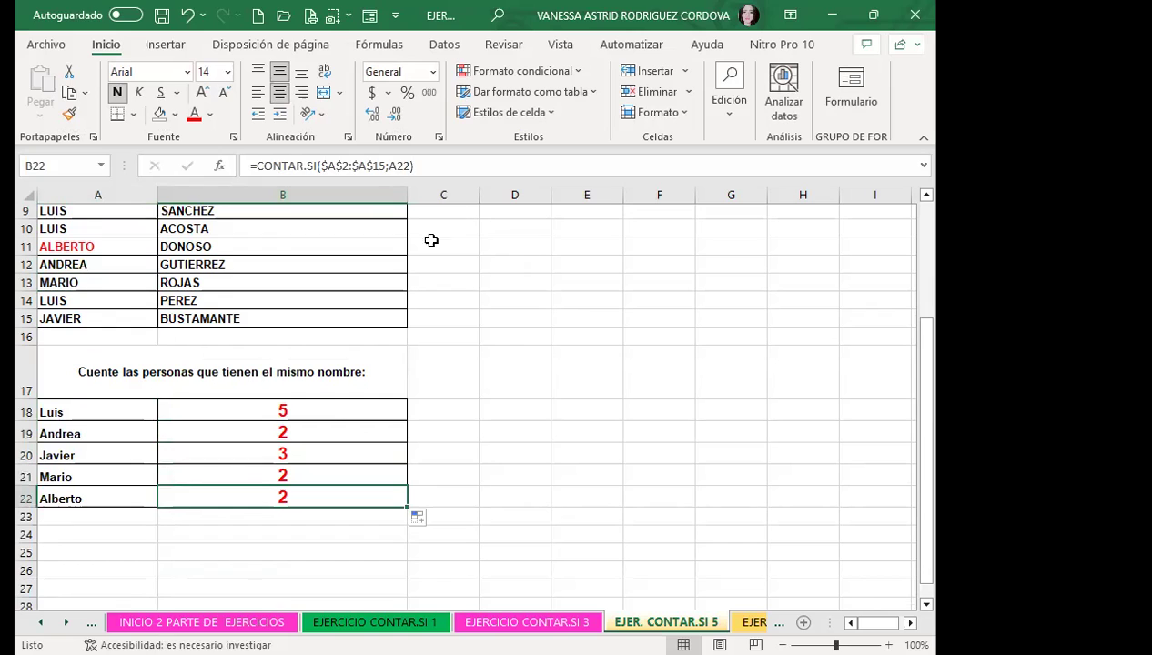
Step: Compare the B18 formula with the copies in B19 and B20, leaving B18 unchanged
left_click(331, 416)
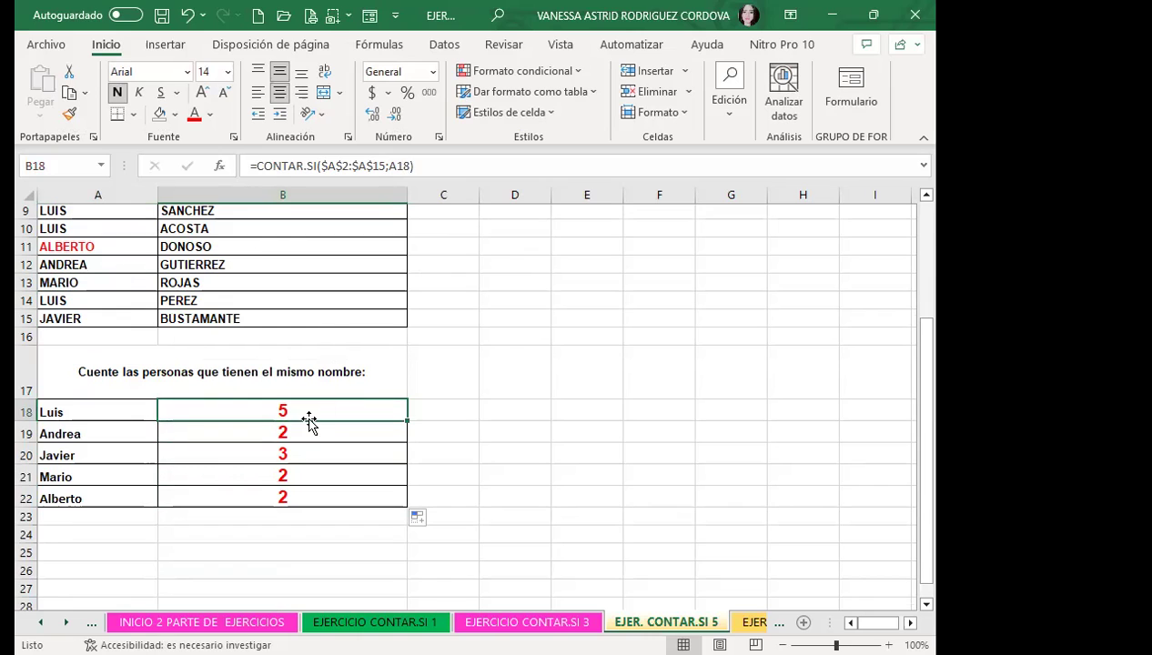
left_click(311, 427)
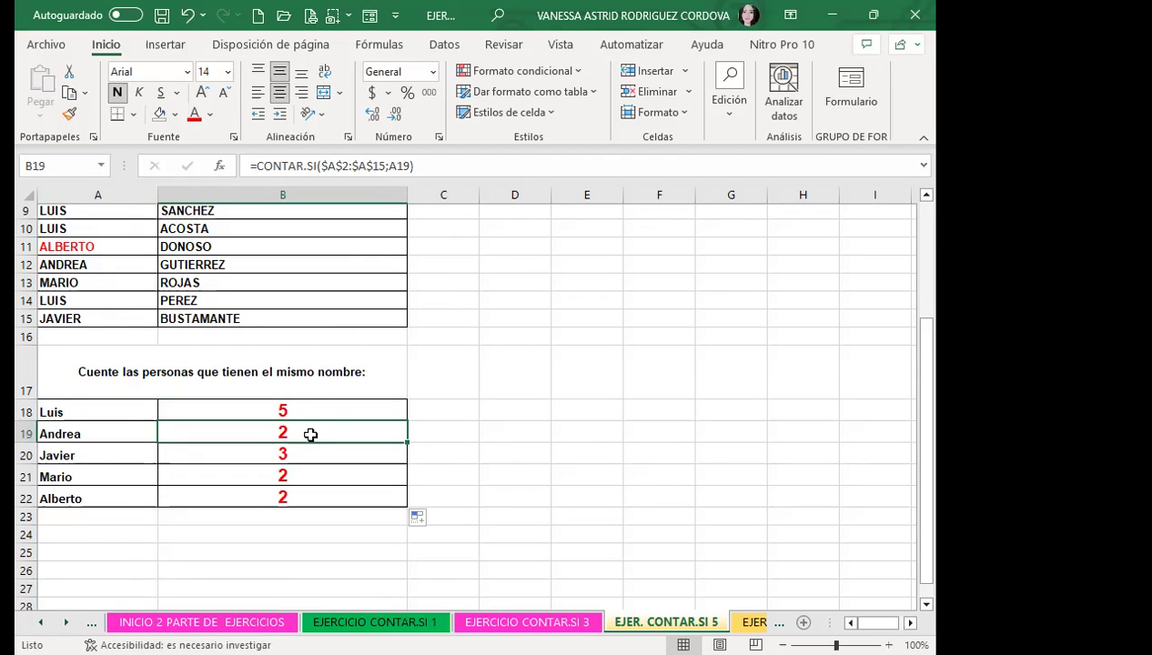
left_click(310, 404)
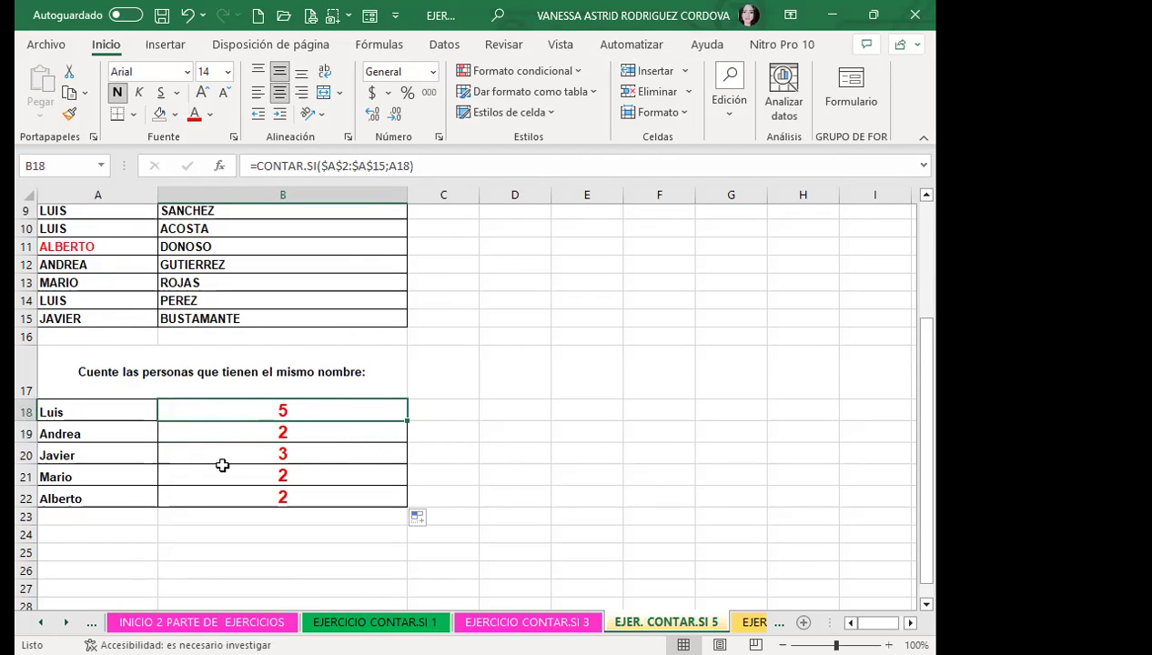
left_click(314, 446)
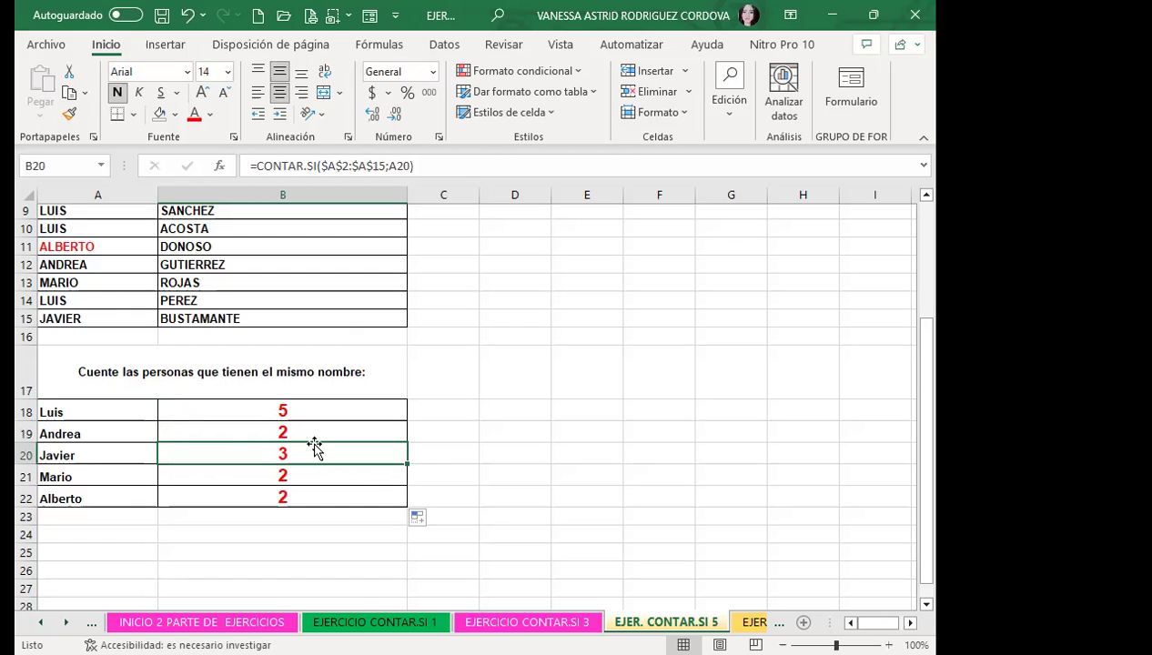
left_click(326, 409)
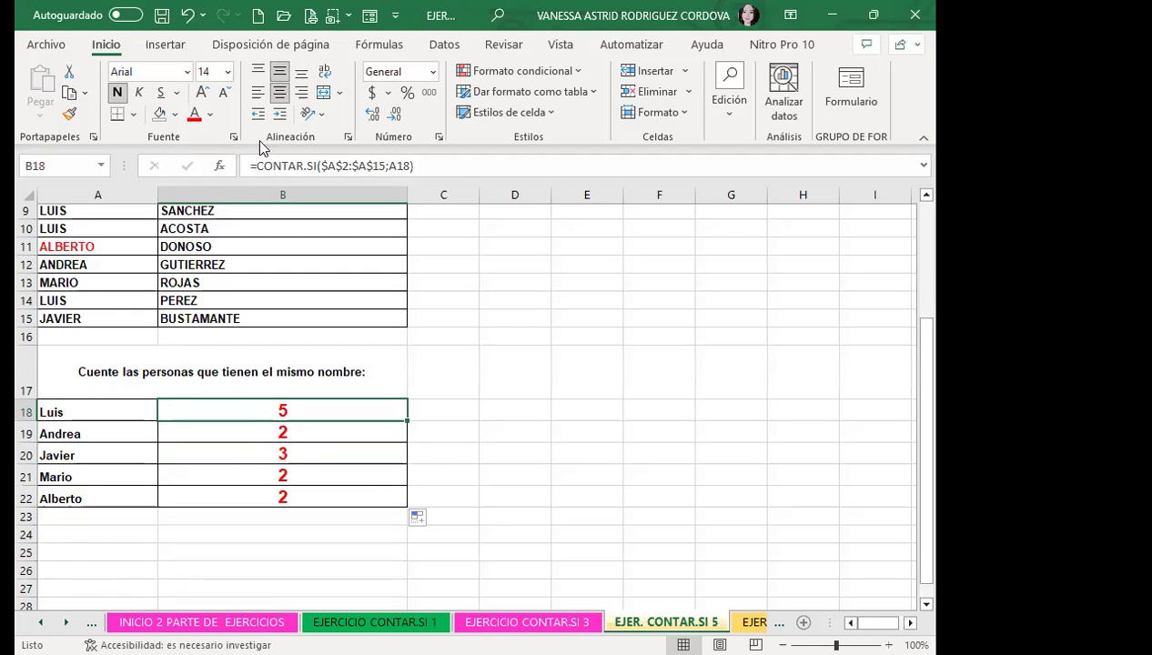
left_click(352, 169)
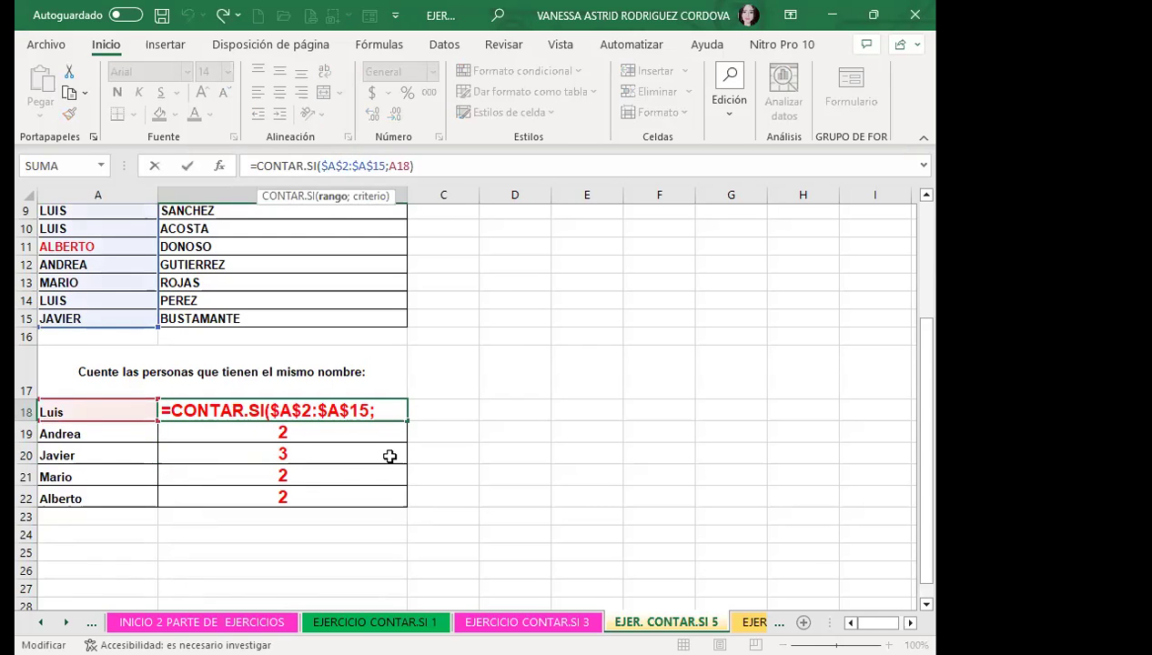
key("Return")
left_click(350, 406)
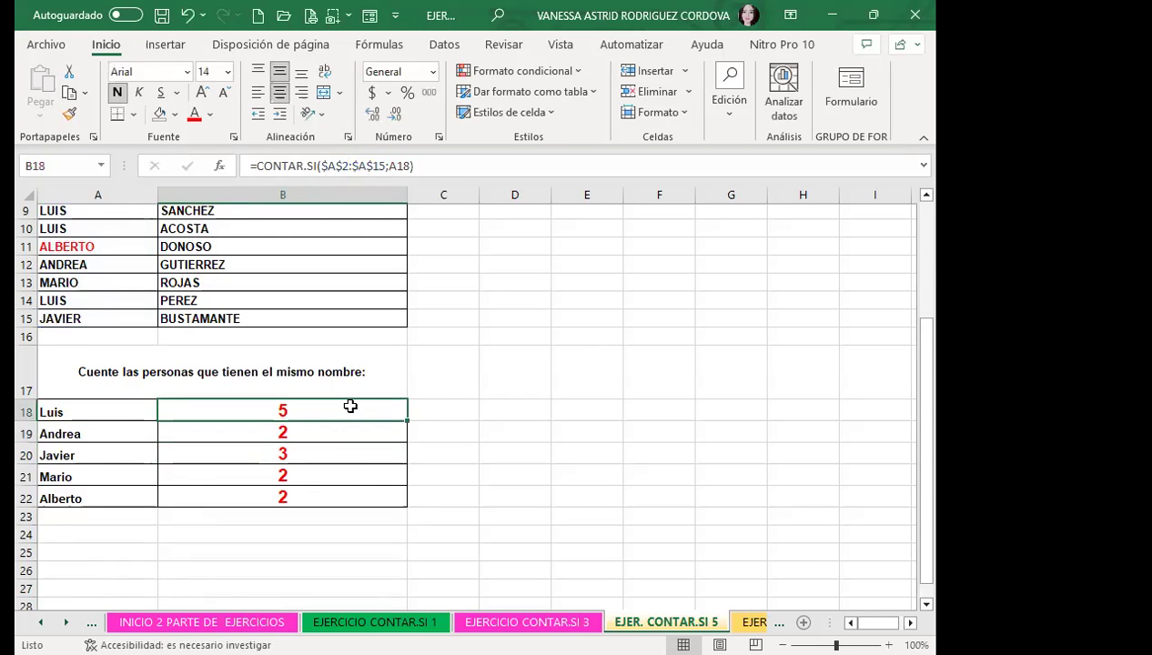
Step: Go over the names Luis through Alberto in A18:A22 twice
left_click(116, 413)
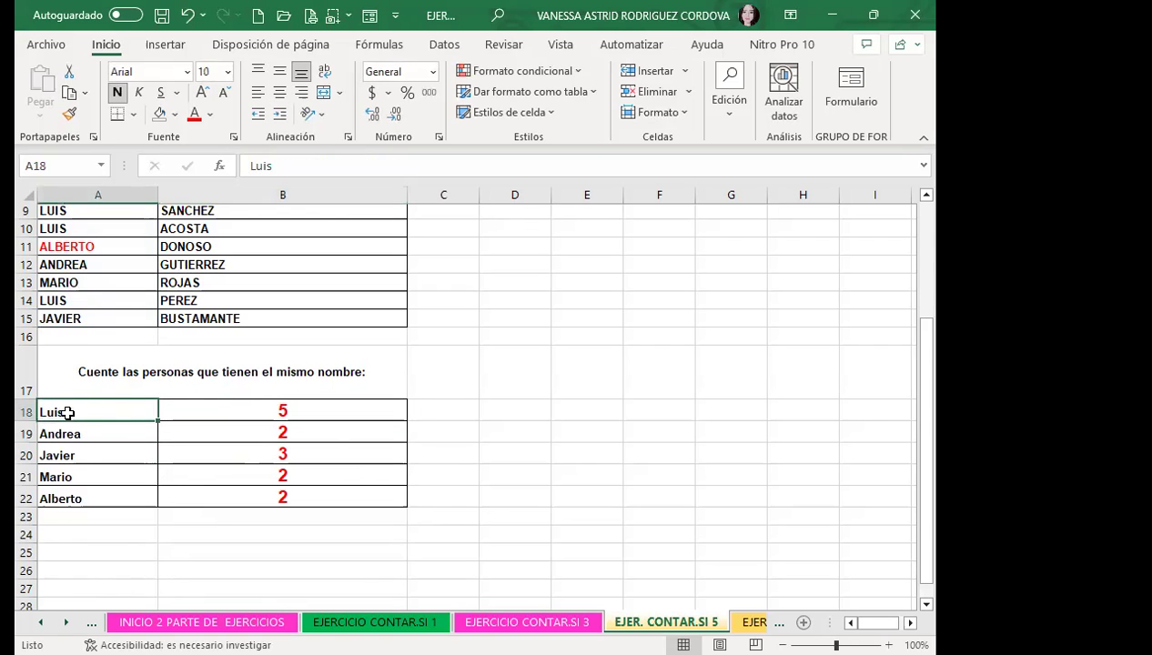
left_click(77, 434)
left_click(79, 457)
left_click(73, 478)
left_click(77, 501)
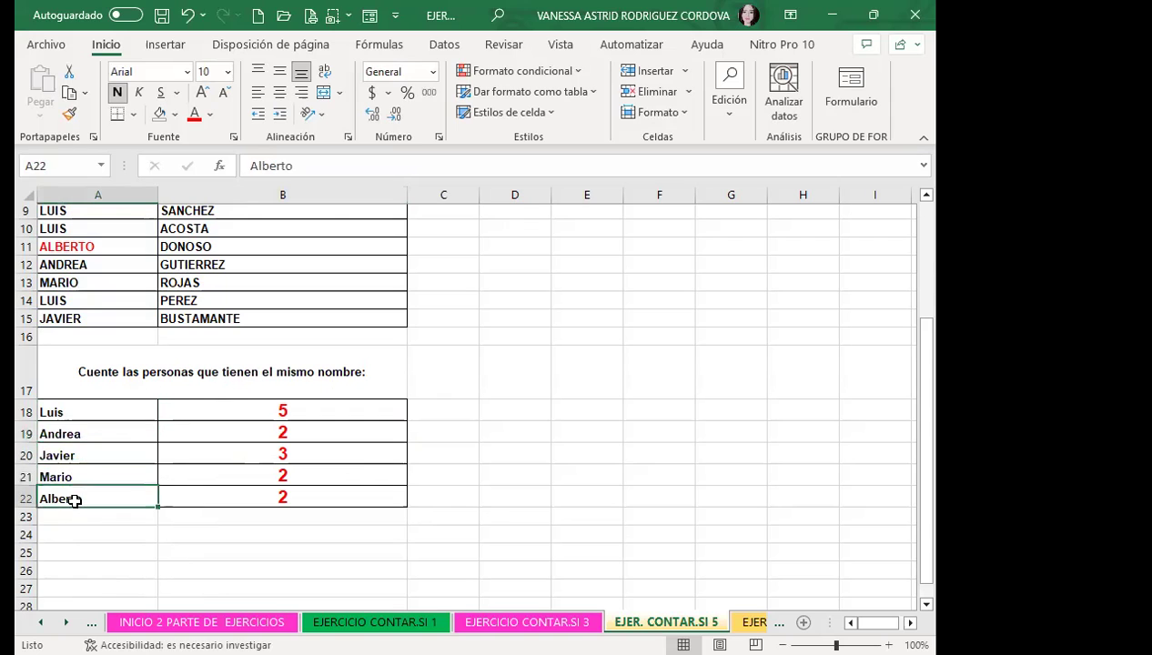
left_click(99, 415)
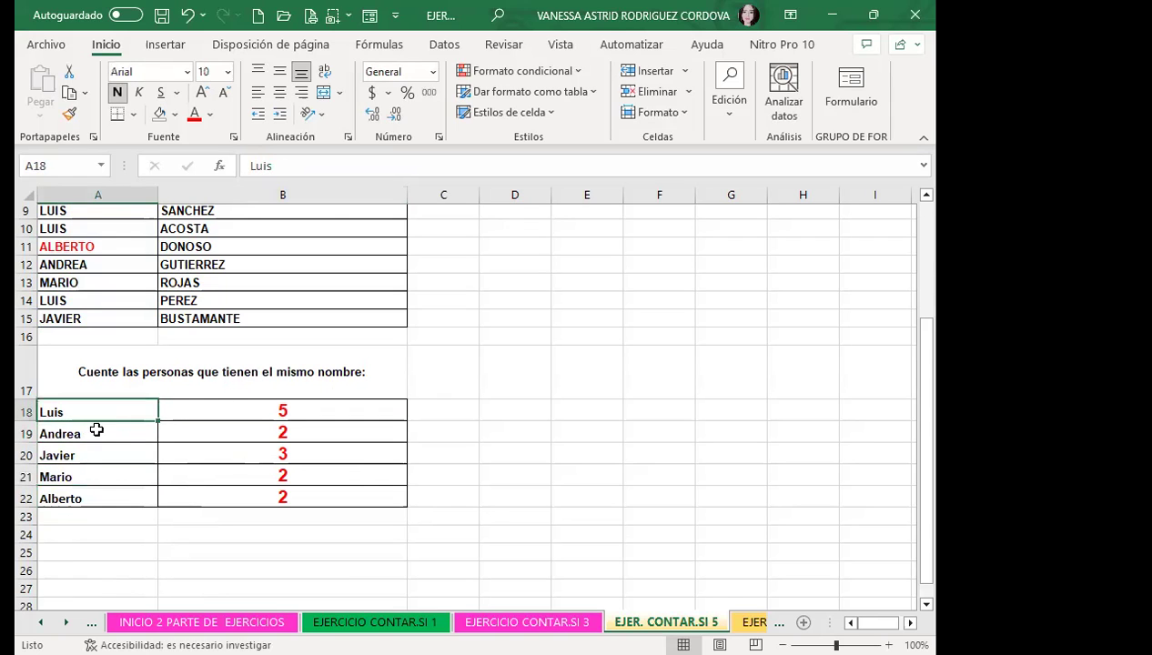
left_click(93, 437)
left_click(90, 455)
left_click(88, 475)
left_click(84, 499)
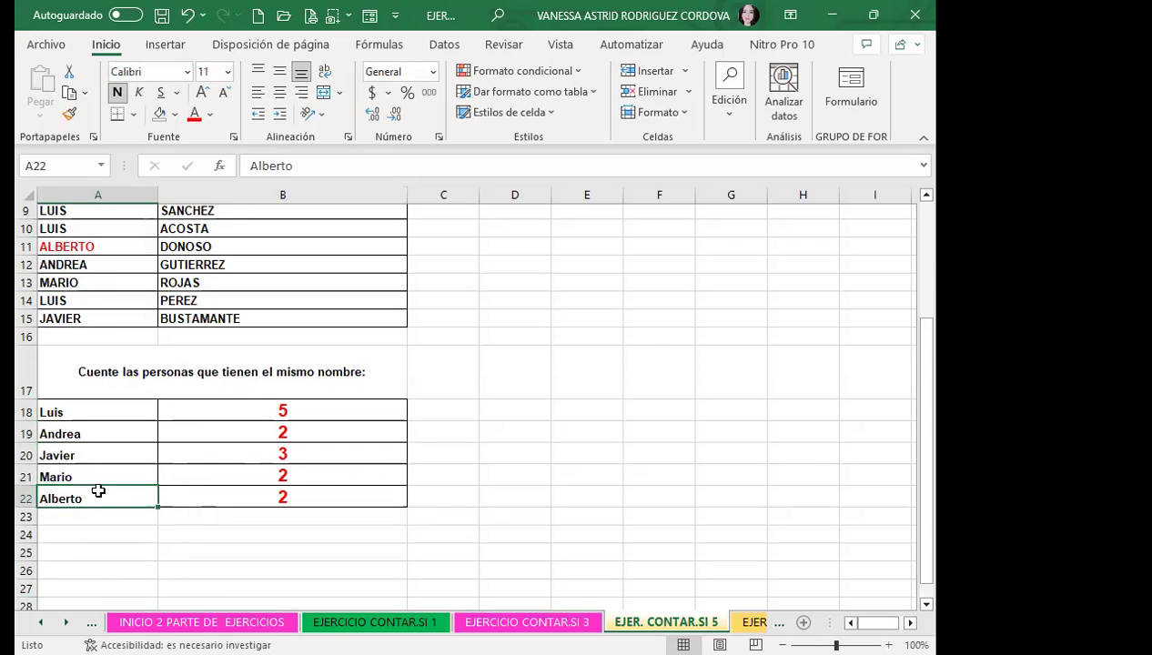
Step: Check the Luis and Javier counts, then switch to the course forum in Firefox
left_click(225, 415)
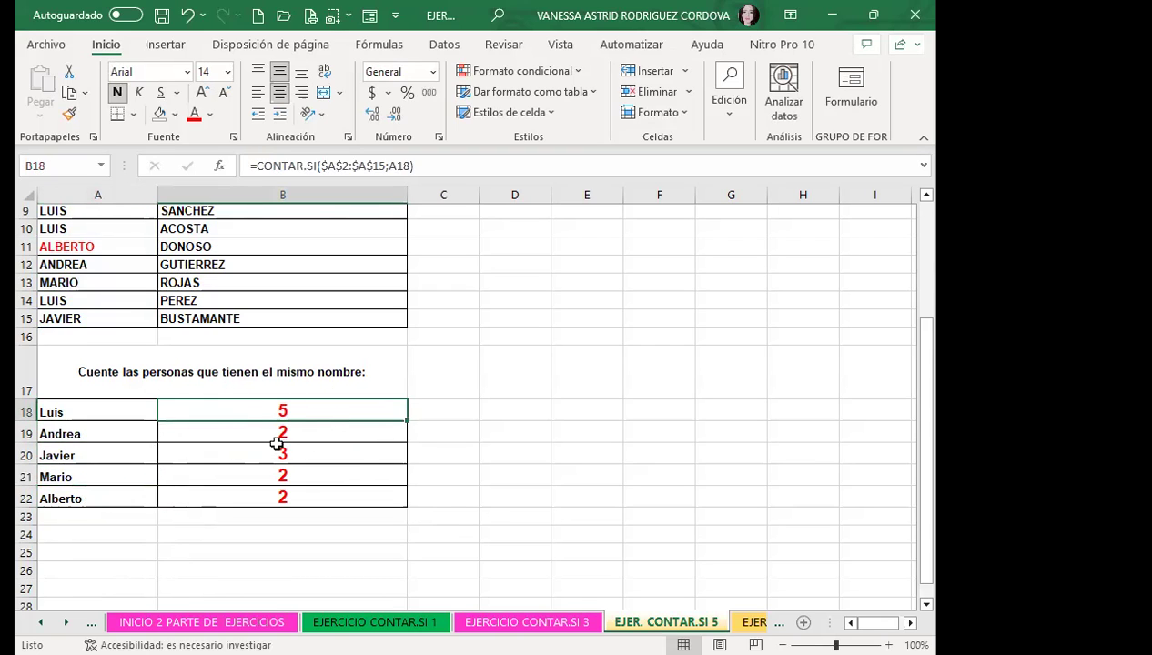
left_click(350, 446)
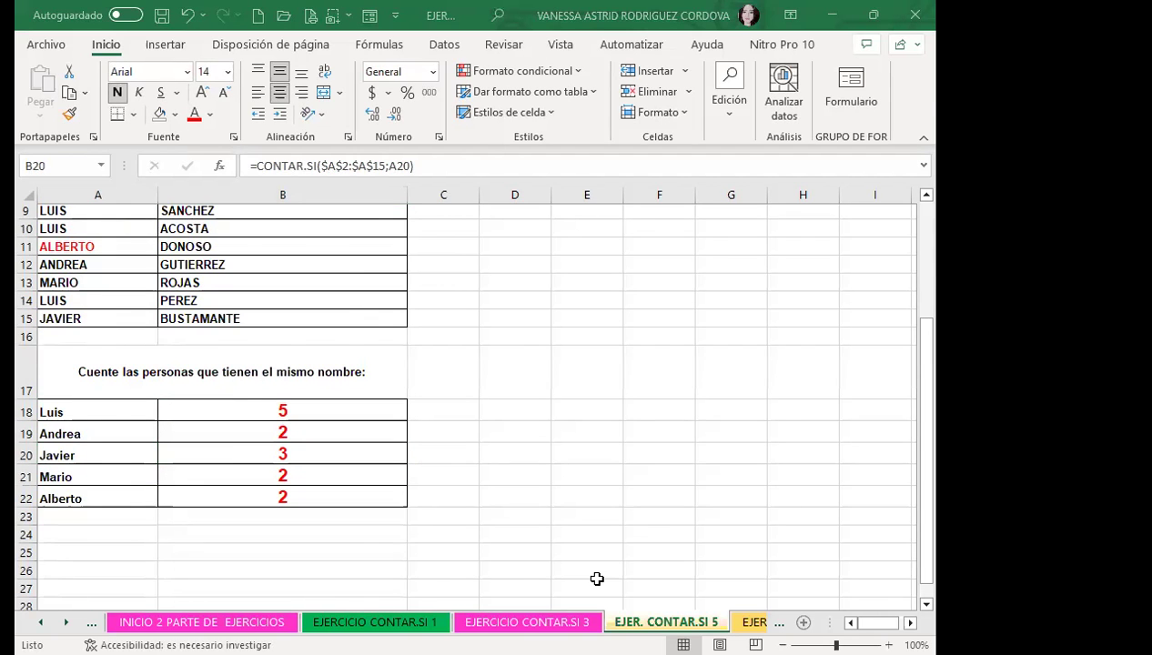
key("alt+Tab")
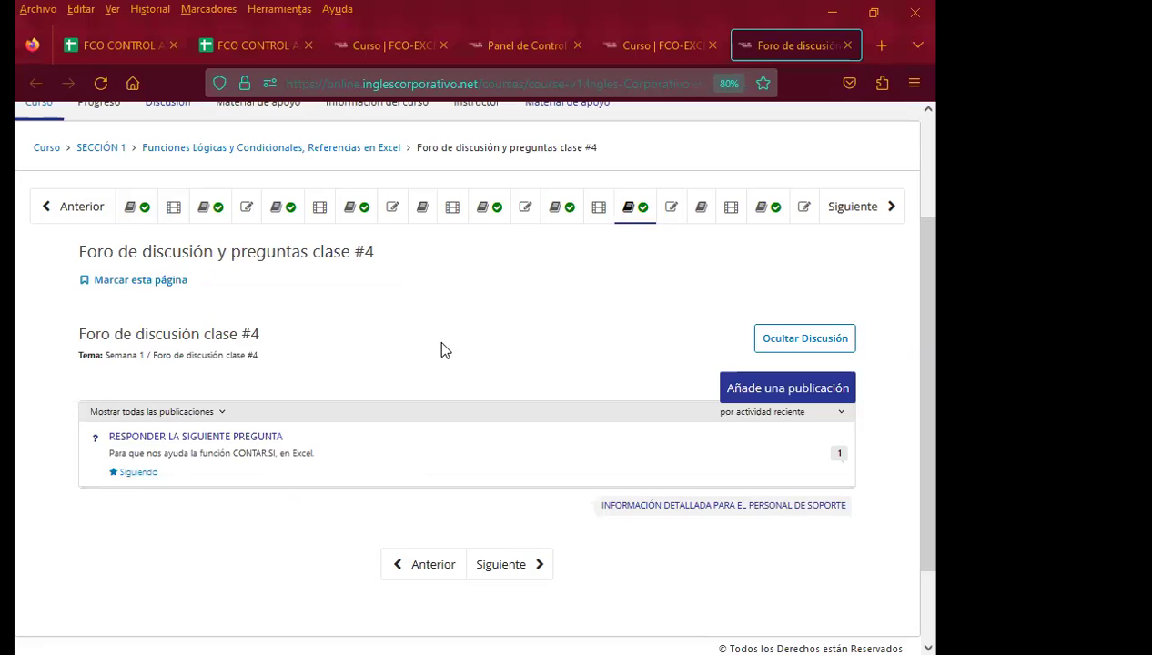